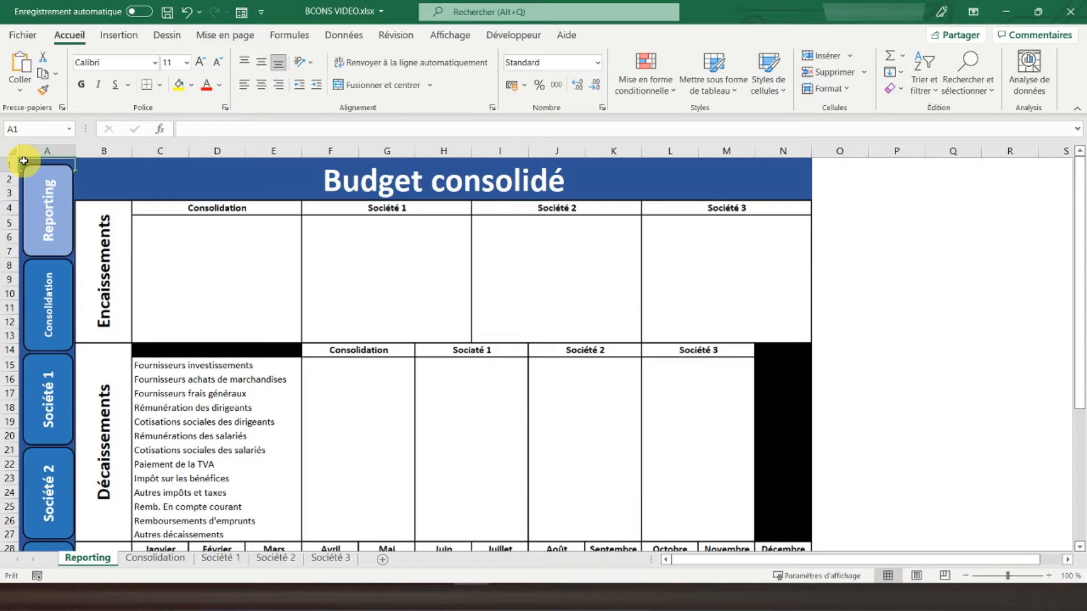
In cell C6 of the Reporting sheet, link the first Consolidation receipts label to Consolidation!B4.
click(140, 237)
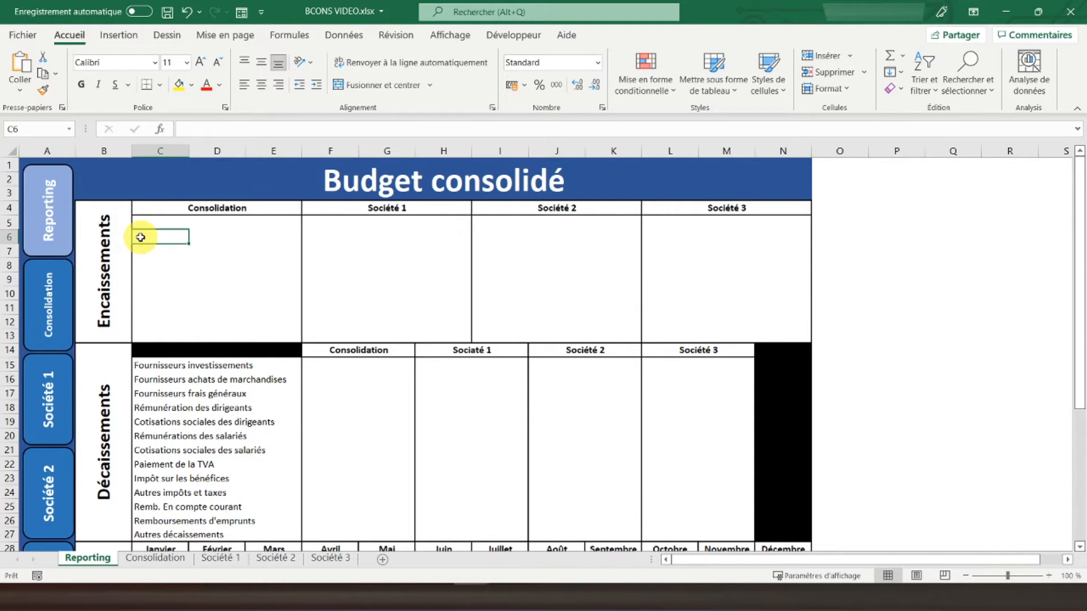
text(=)
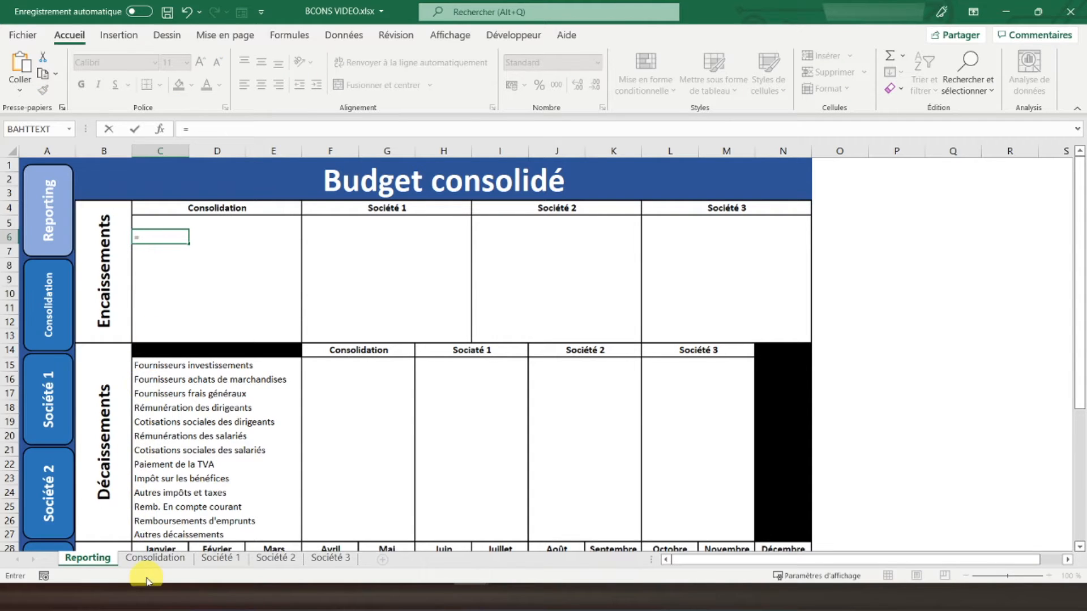
click(159, 567)
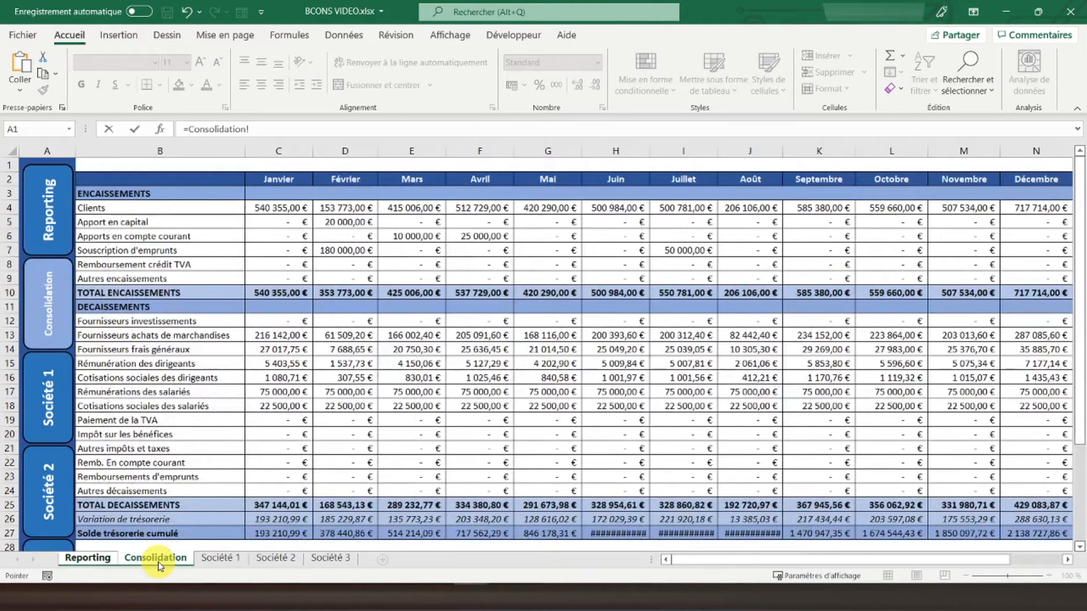
click(92, 207)
key(Return)
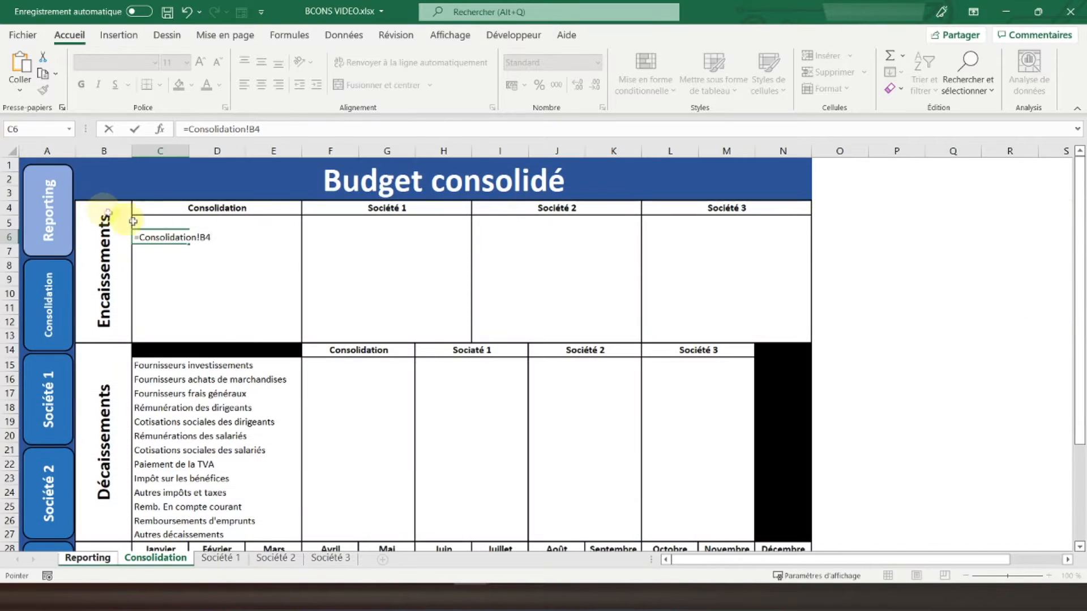
Fill the C6 label formula down the Consolidation receipts block, then clear the surplus total label in C12.
click(169, 236)
drag(190, 242, 170, 330)
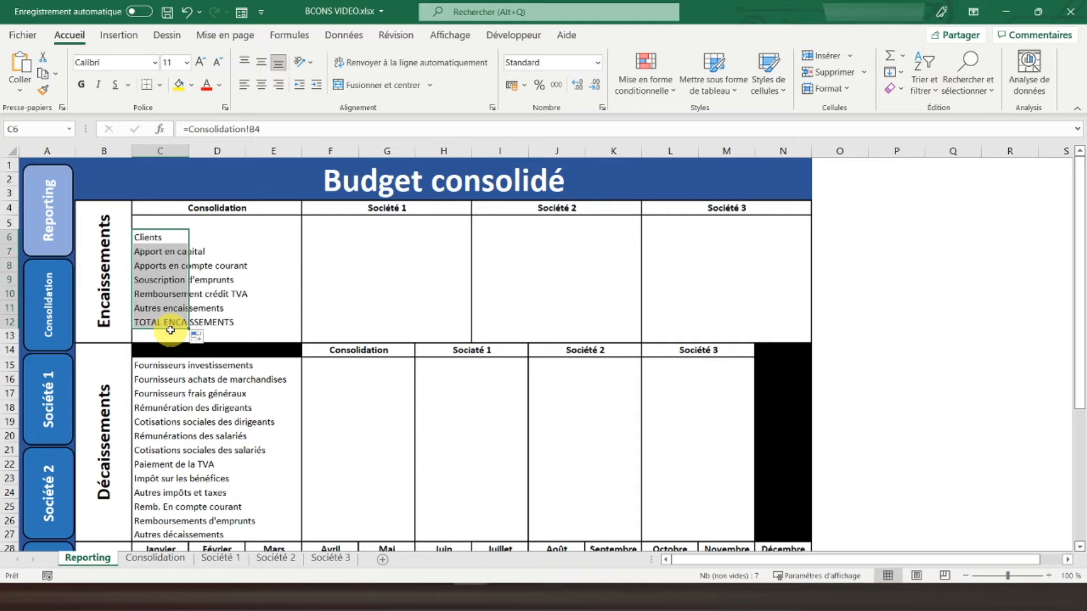
click(163, 324)
key(Delete)
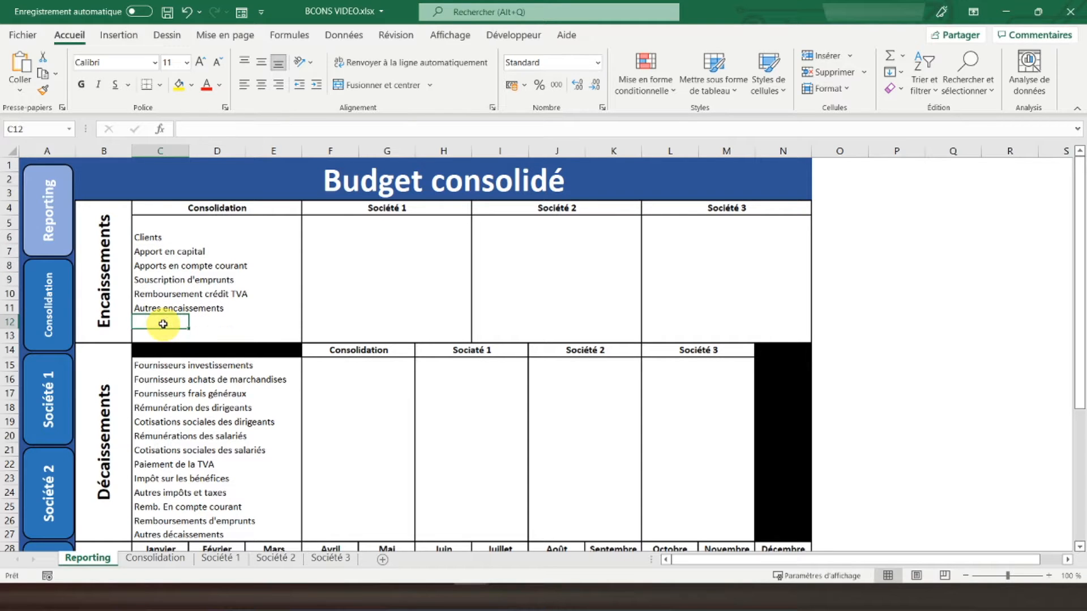
Link cell F6 in the Société 1 receipts block to Consolidation!B4.
click(217, 234)
click(321, 233)
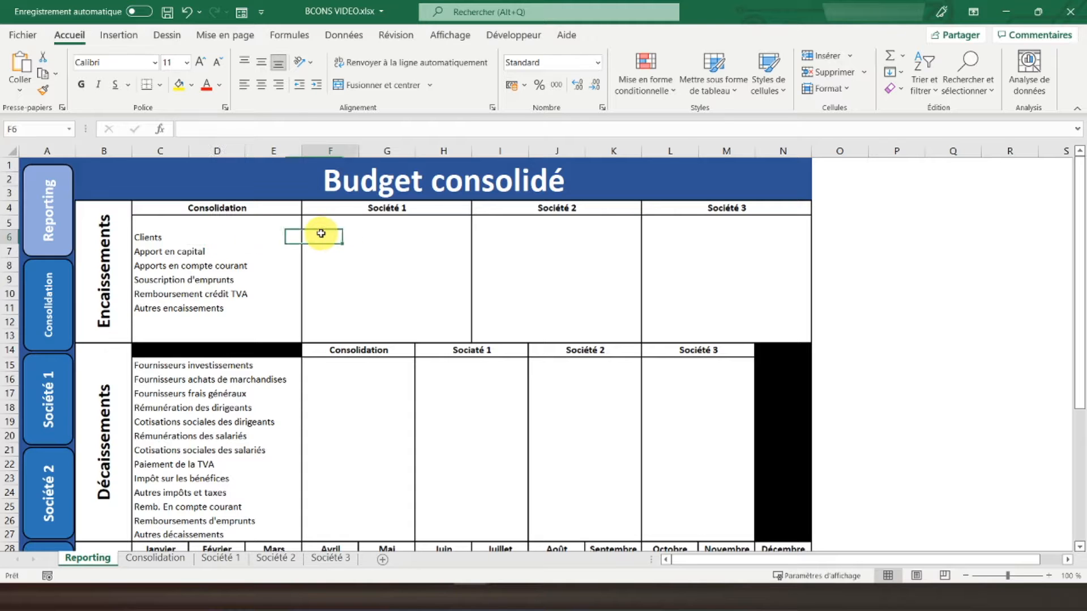
text(=)
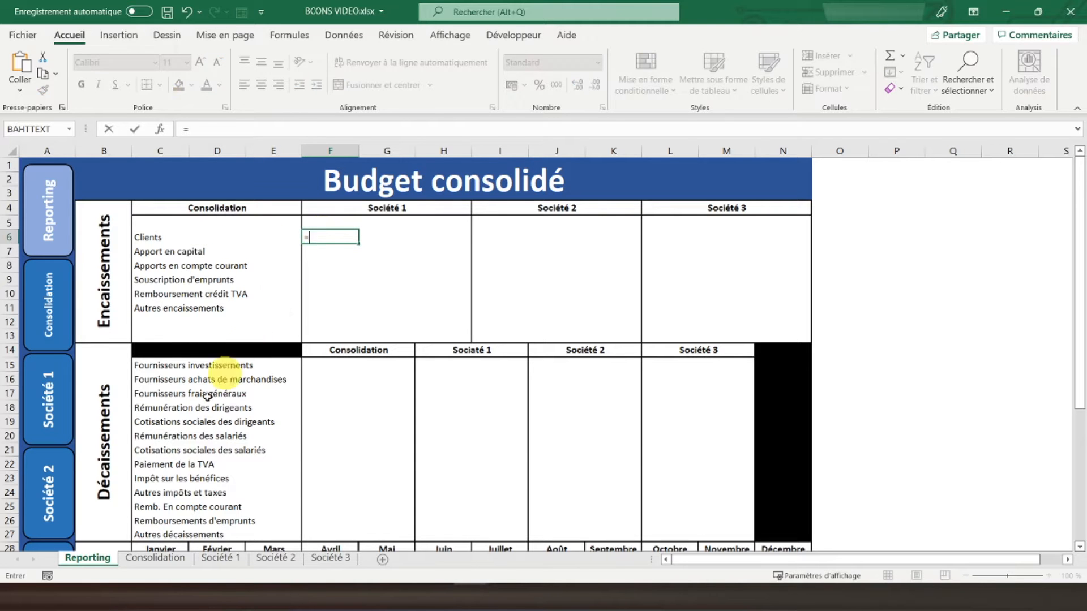
click(157, 558)
click(99, 210)
key(Return)
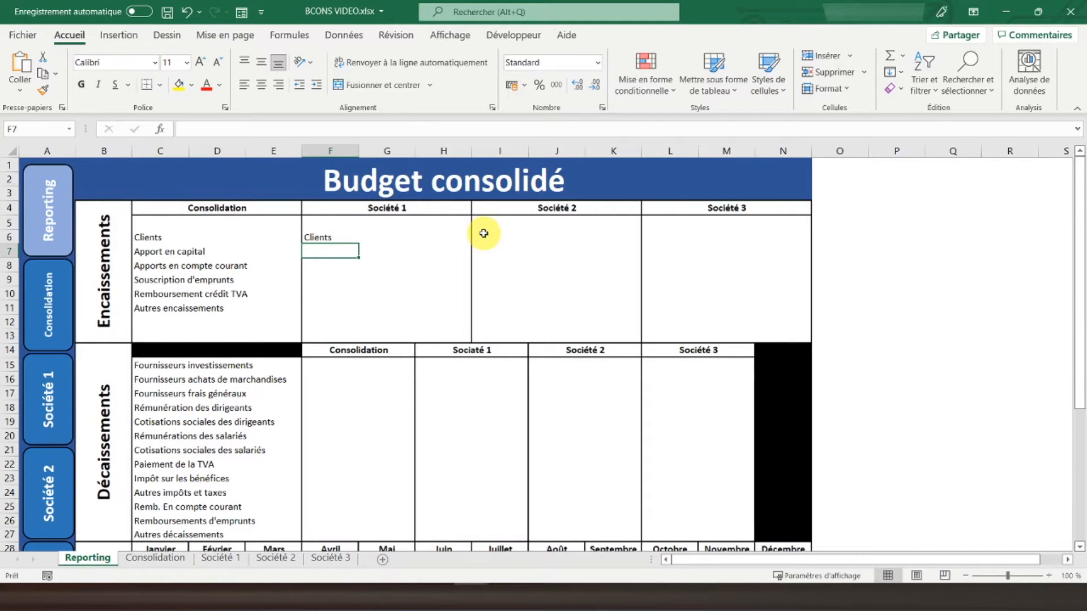
Link cell I6 in the Société 2 receipts block to the Clients label in 'Société 2'!B4.
click(484, 234)
text(=)
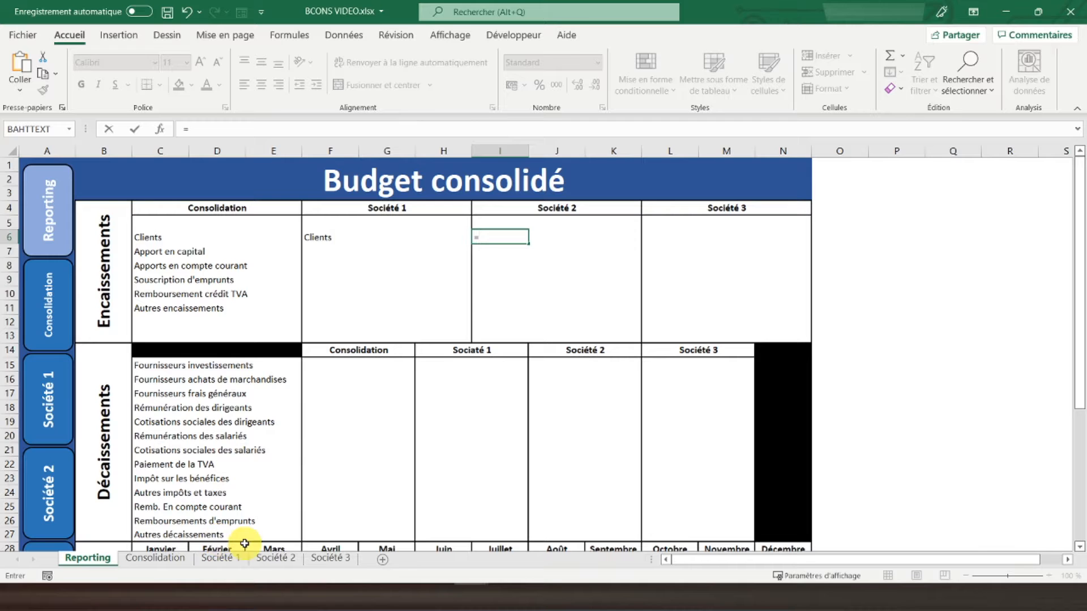
click(276, 558)
click(148, 207)
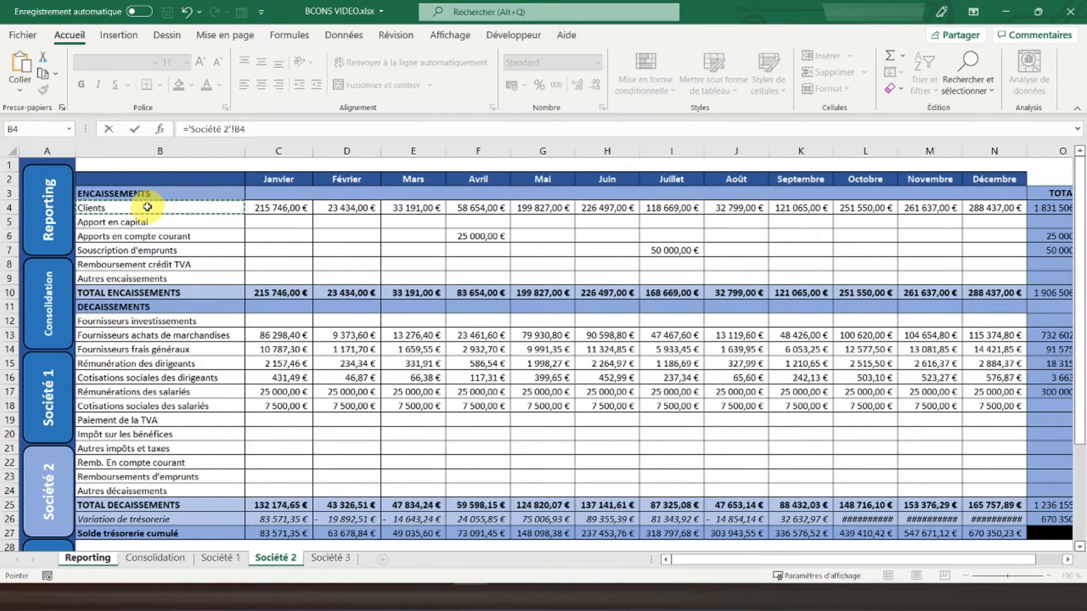
key(Return)
Replace the formula in F6 of the Société 1 receipts block with a link to 'Société 1'!B4.
click(310, 238)
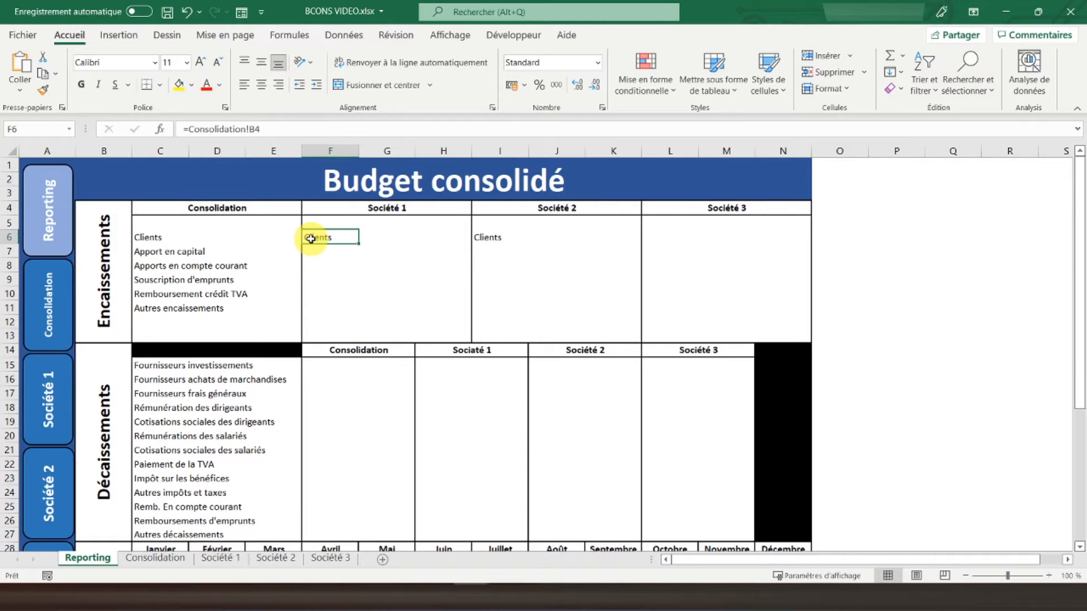
text(=)
click(220, 558)
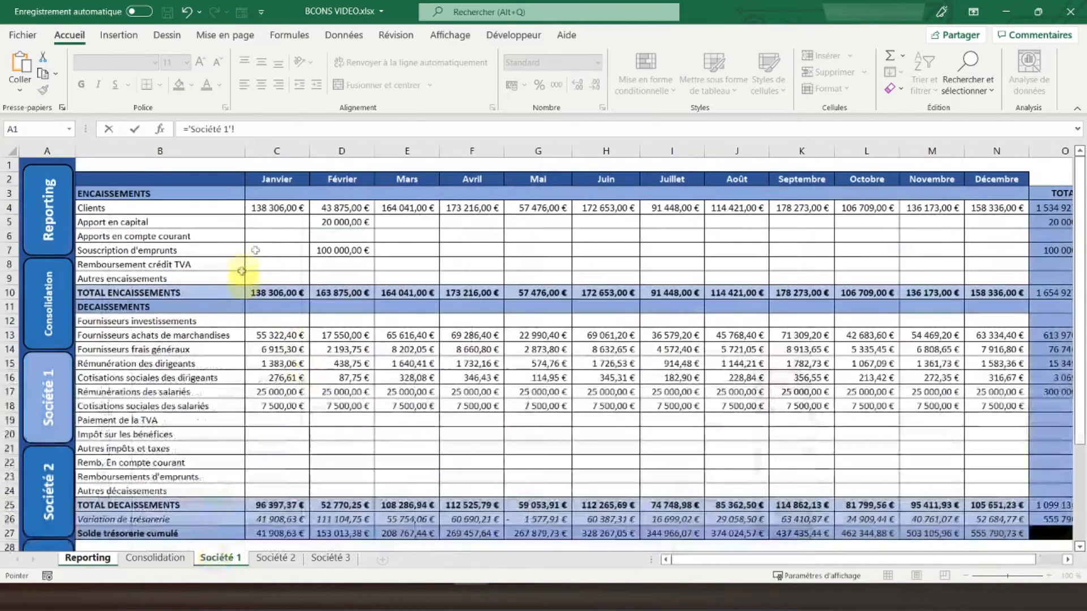
click(95, 209)
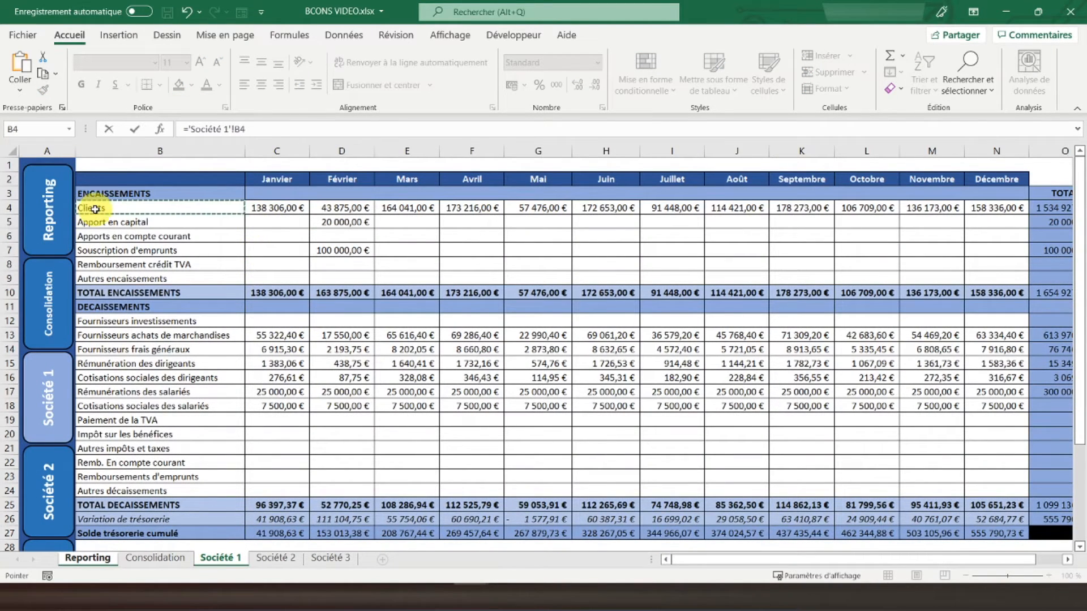
key(Return)
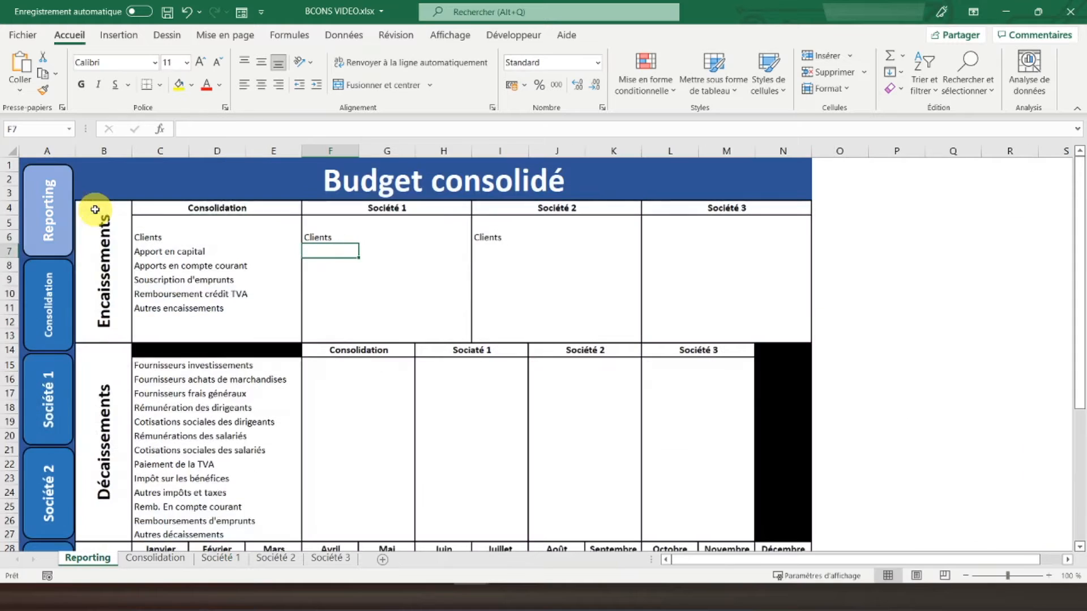
Link cell L6 in the Société 3 receipts block to the Clients label in 'Société 3'!B4.
click(658, 234)
text(=)
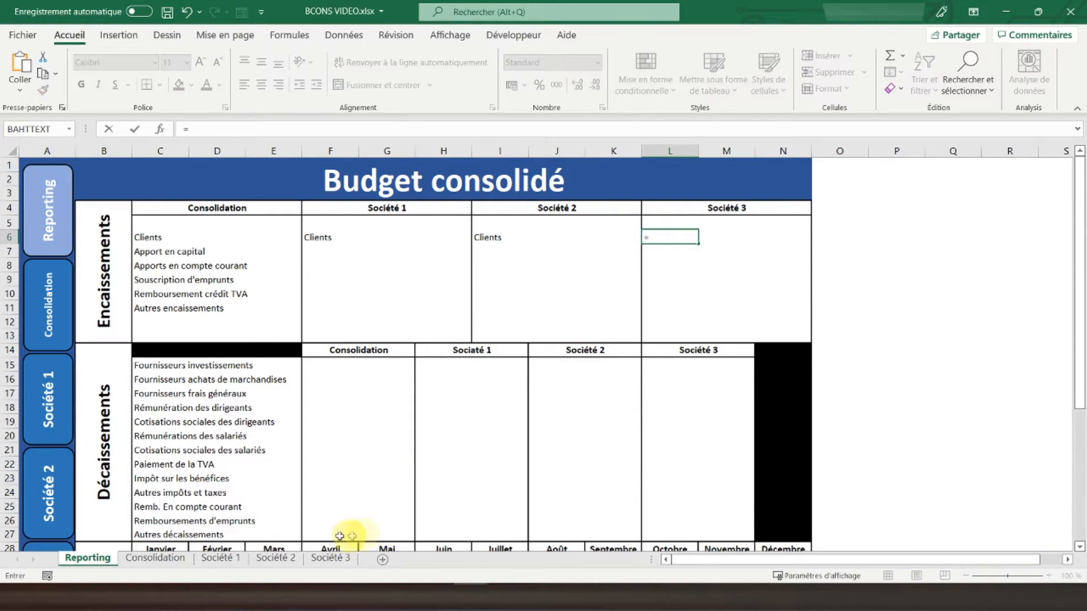
click(320, 560)
click(113, 209)
key(Return)
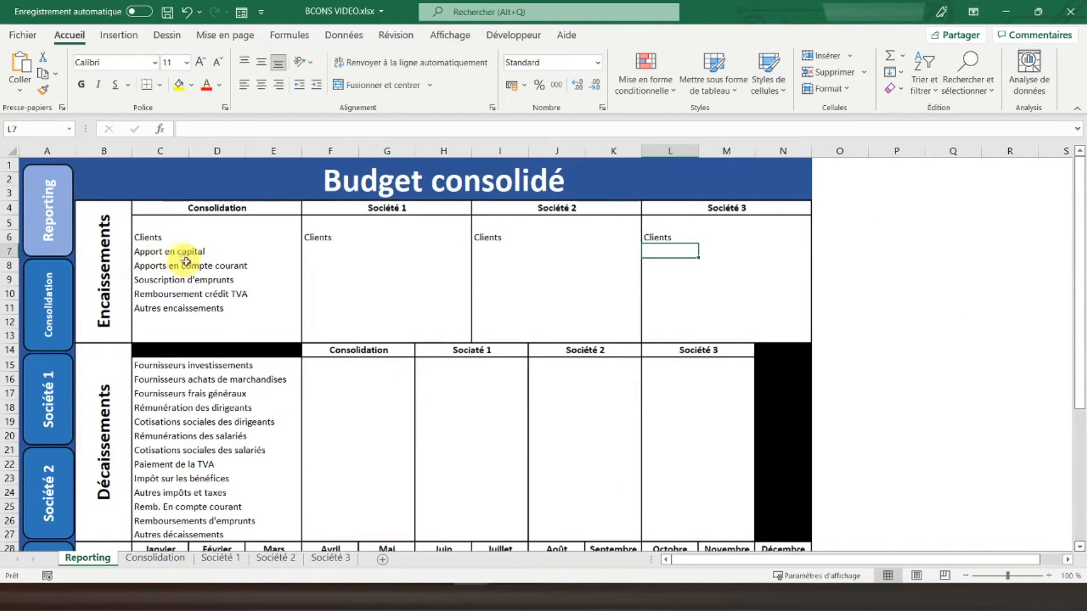
Fill the row 6 label formulas of Société 1, 2 and 3 down to row 11.
click(321, 239)
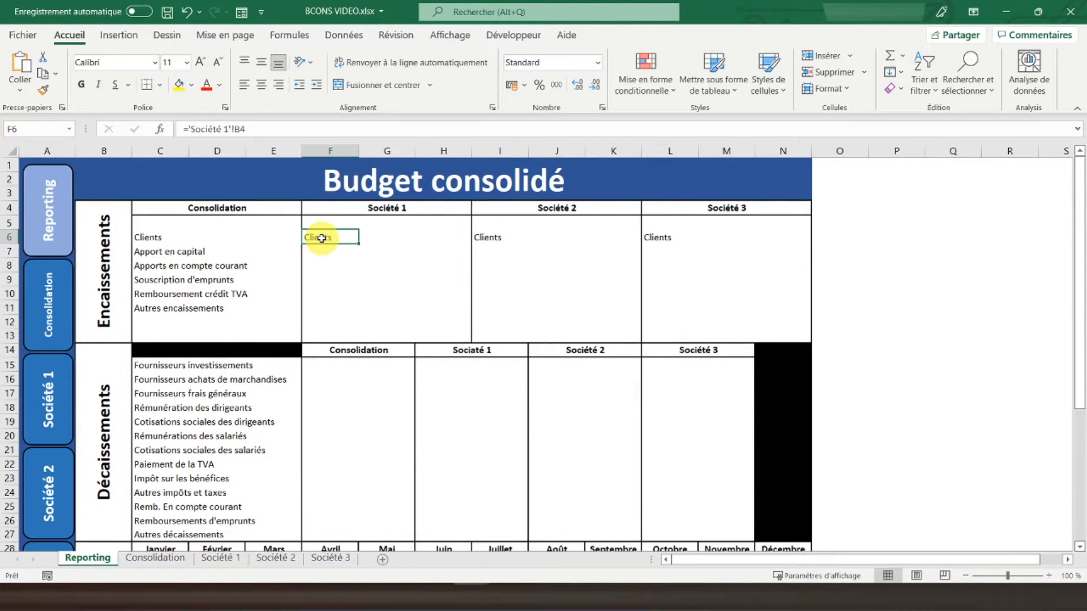
drag(330, 239, 788, 312)
click(363, 256)
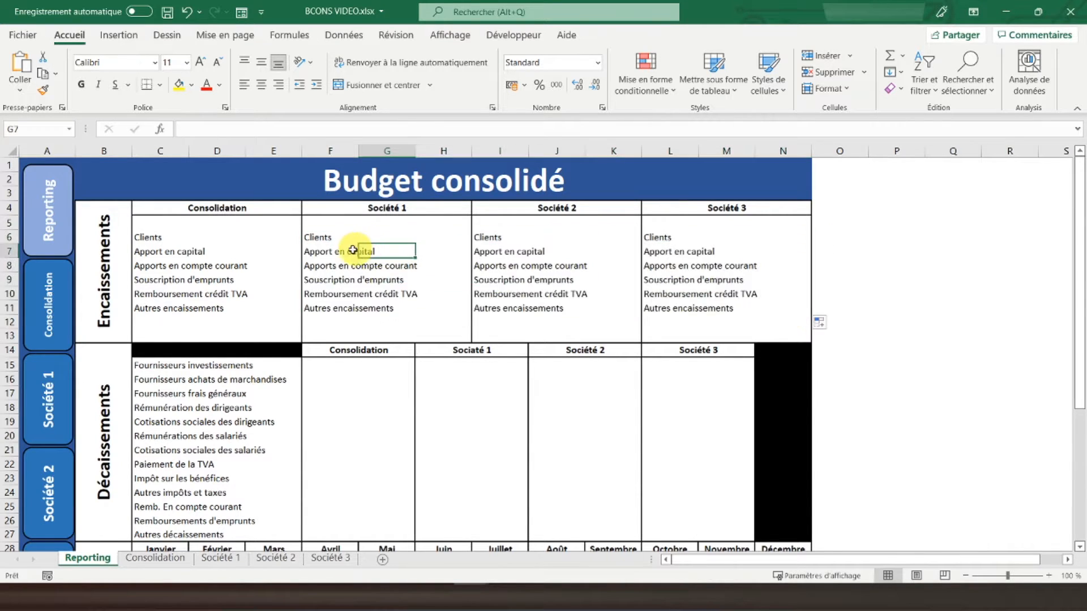
Enter the formula =G6+J6+M6 in D6 to add up the three companies' Clients receipts.
click(222, 240)
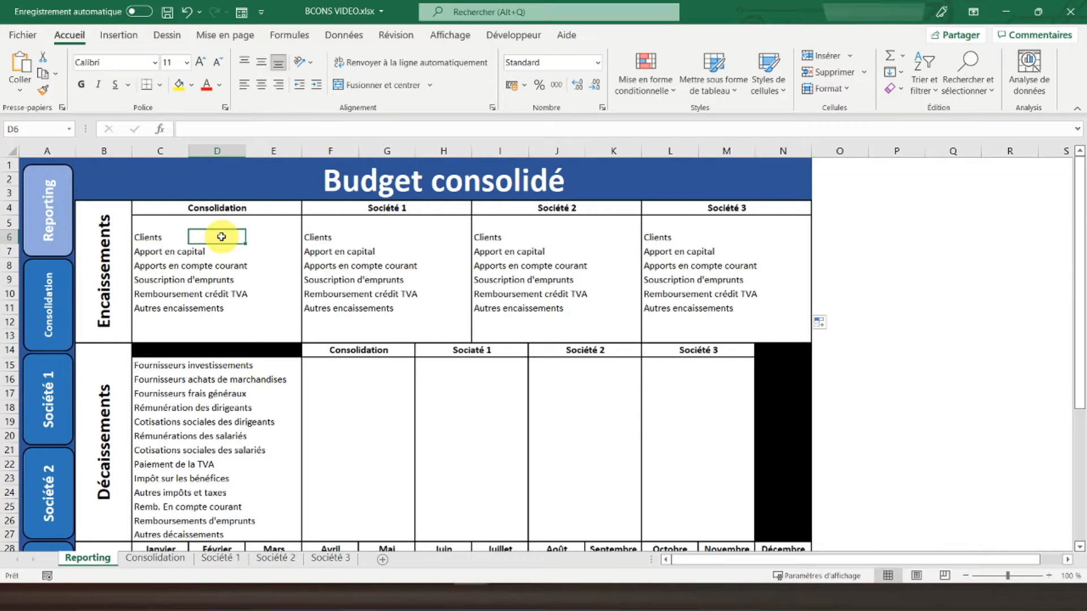
text(=)
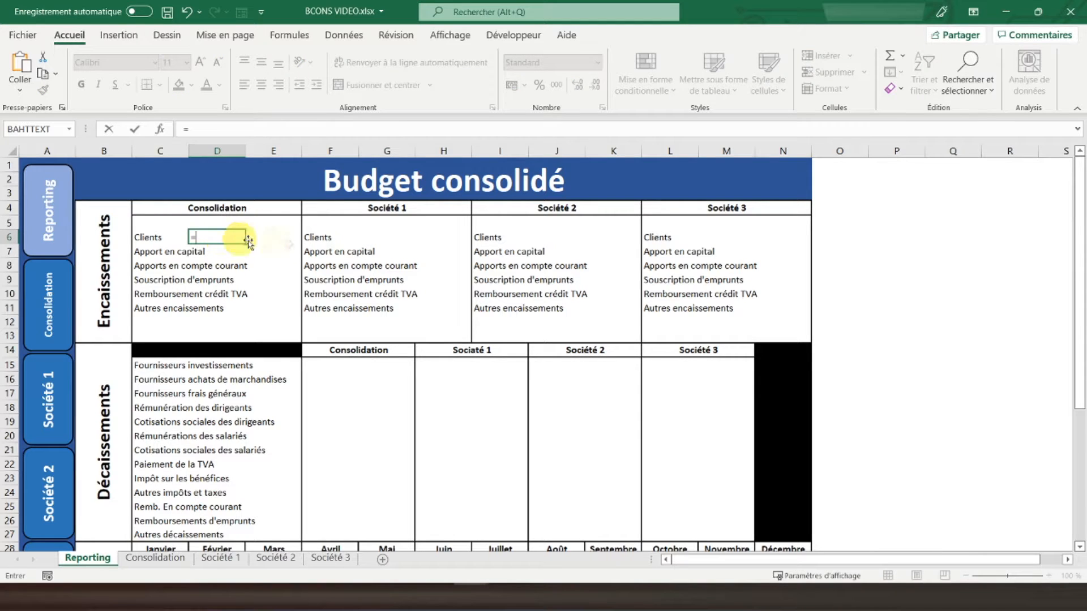
click(448, 237)
click(387, 240)
text(+)
click(574, 238)
text(+)
click(741, 236)
text(+)
key(BackSpace)
key(Return)
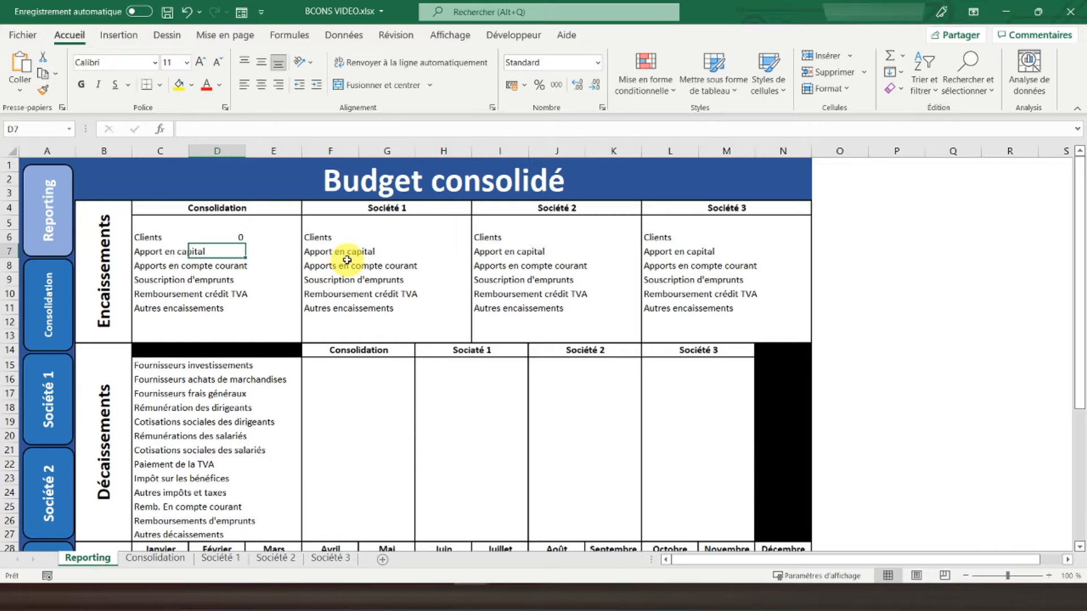
Fill the D6 sum formula down to D11 and apply the euro accounting format to D6:D11.
click(235, 238)
drag(247, 243, 239, 310)
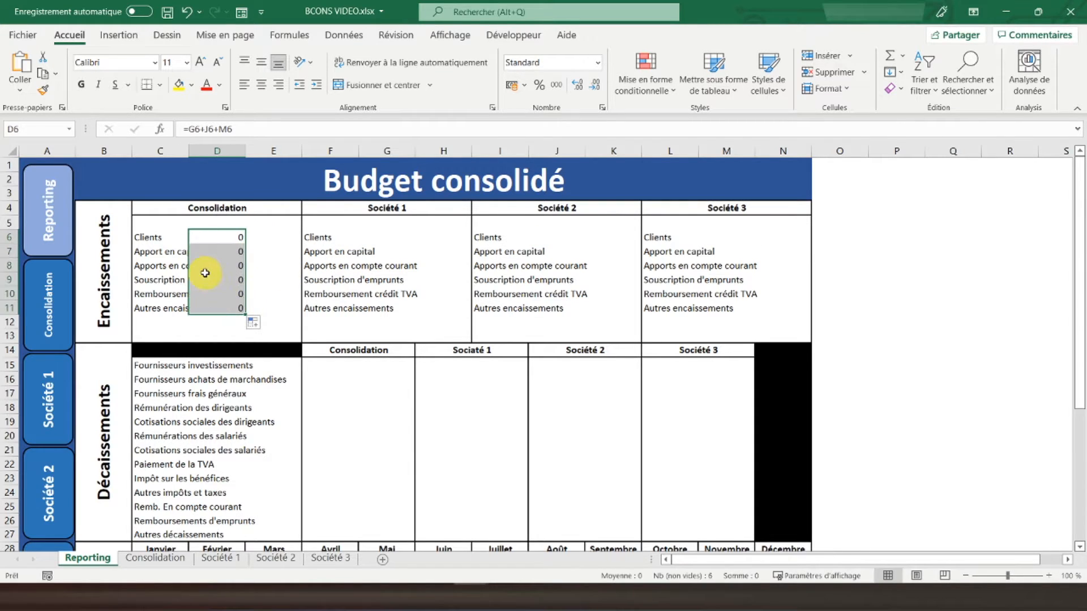
click(512, 86)
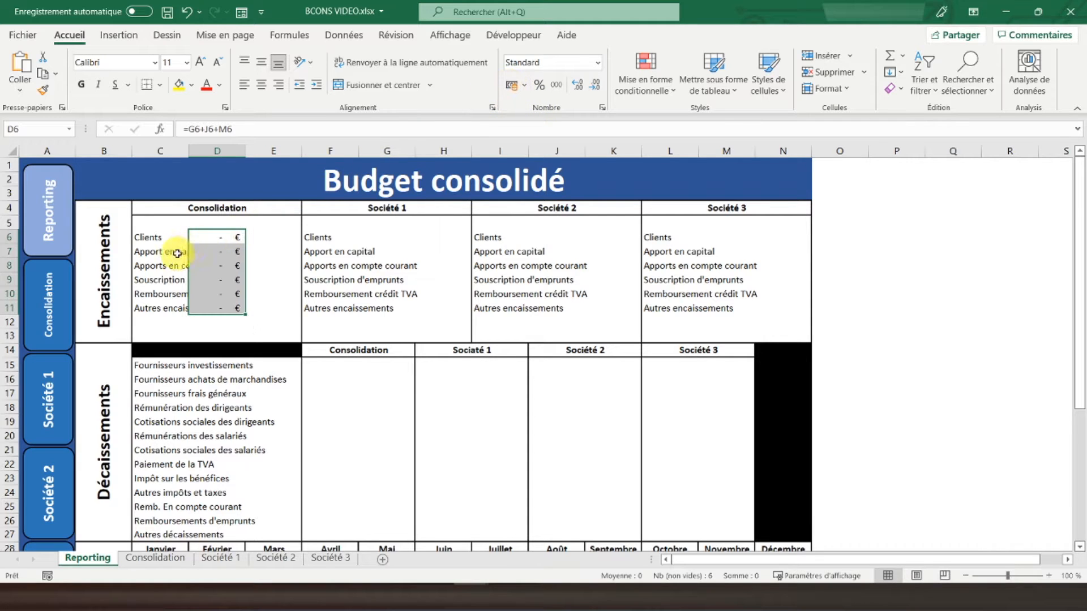
Link the Société 1 Clients amount in G6 to the yearly total in 'Société 1'!O4.
click(439, 236)
click(397, 236)
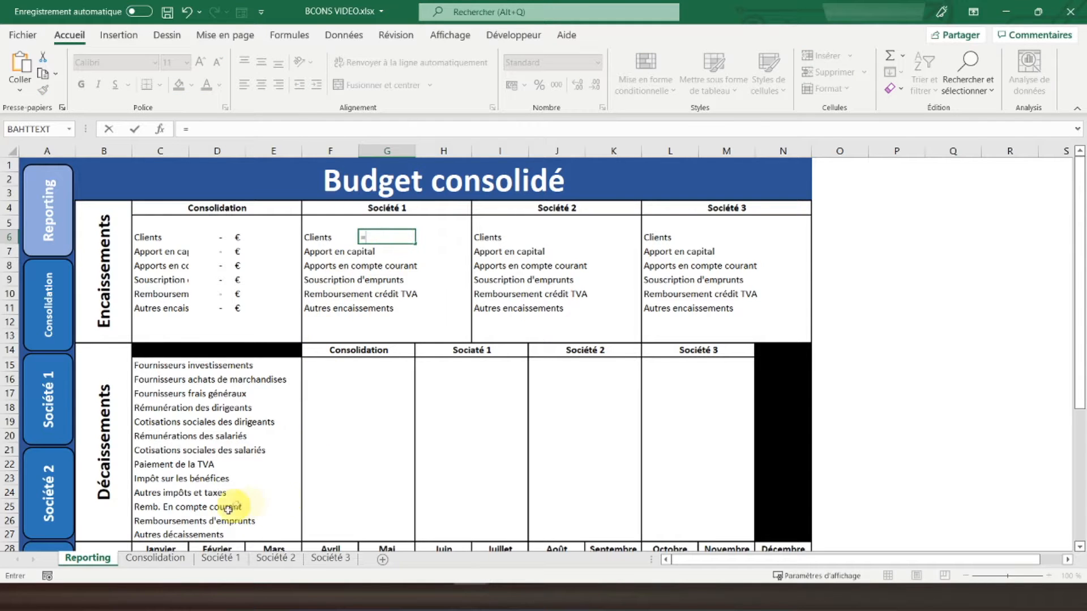
click(215, 558)
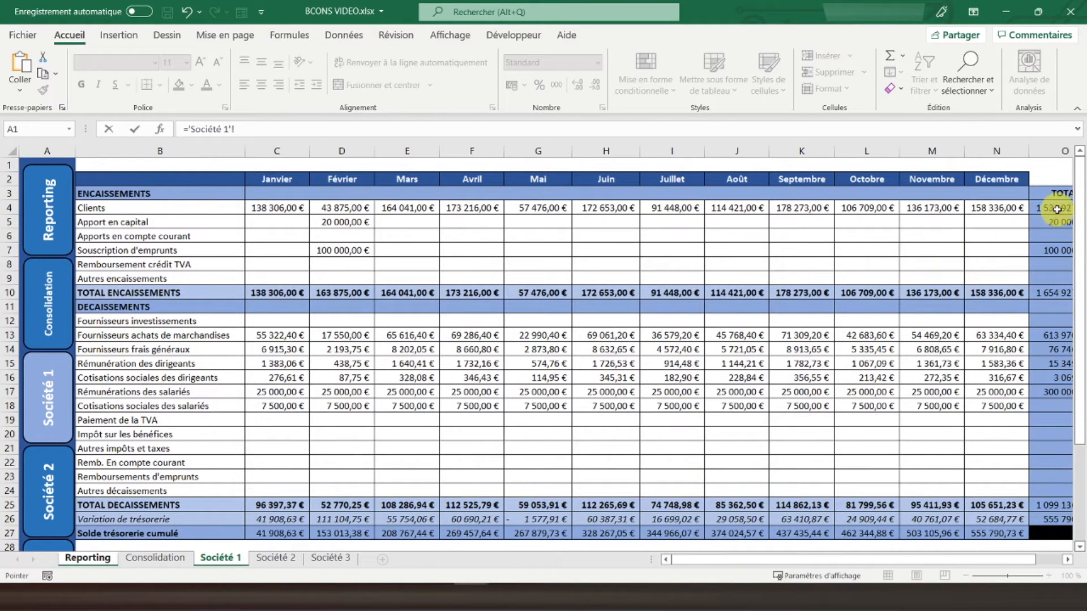
key(Return)
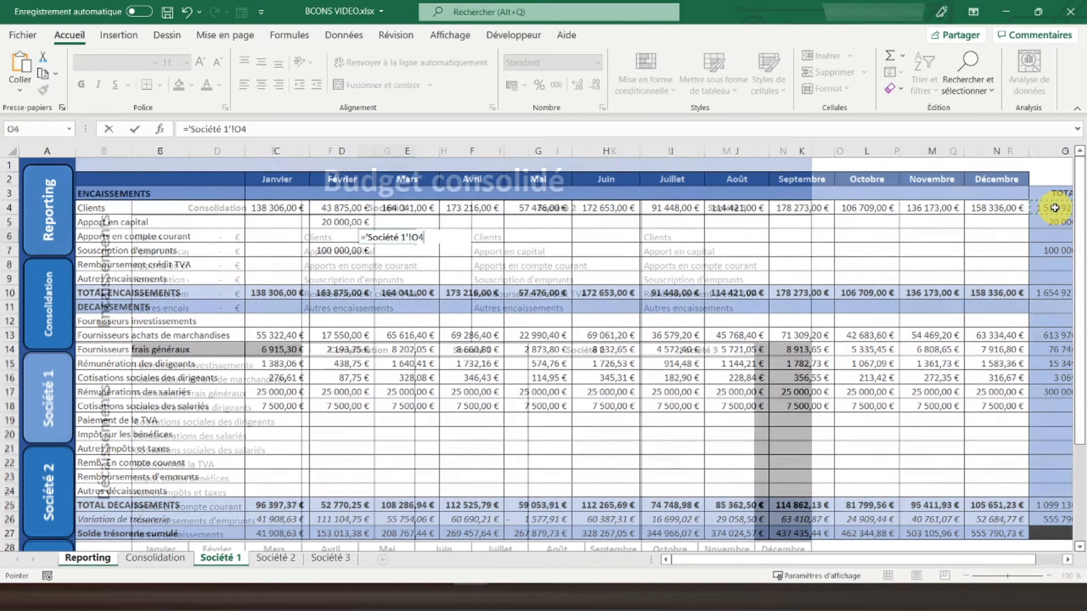
Link the Société 2 Clients amount in J6 to the yearly total in 'Société 2'!O4.
click(559, 241)
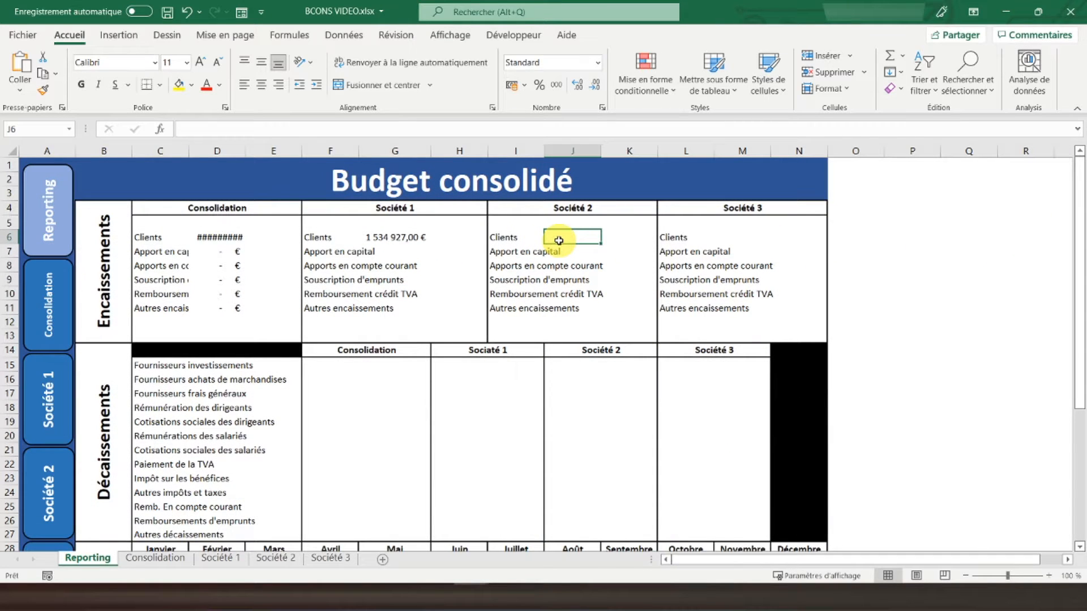
text(=)
click(266, 561)
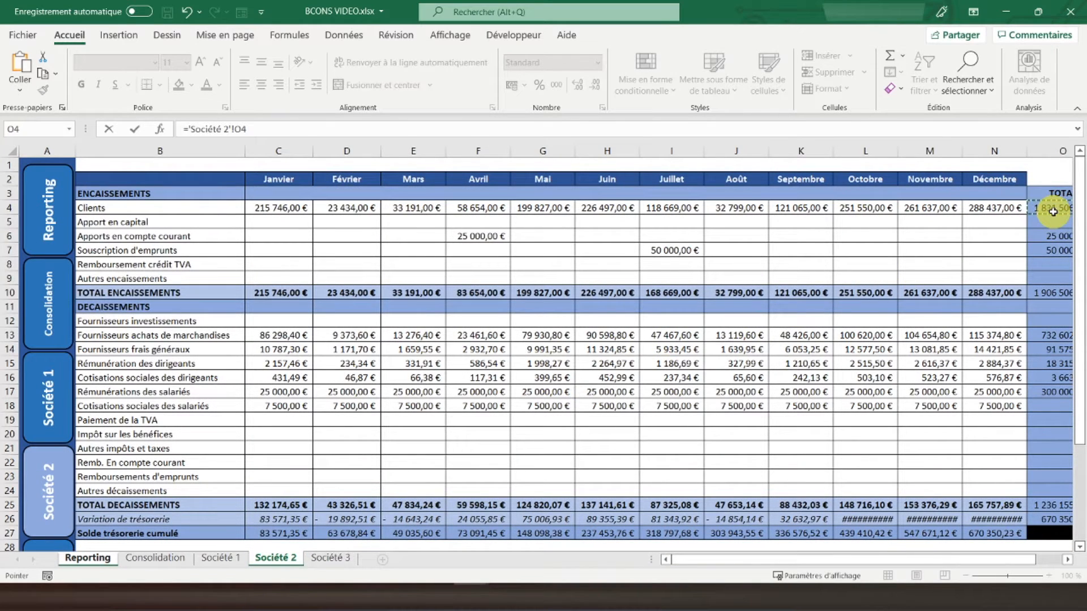
key(Return)
Link the Société 3 Clients amount in M6 to the yearly total in 'Société 3'!O4.
click(394, 236)
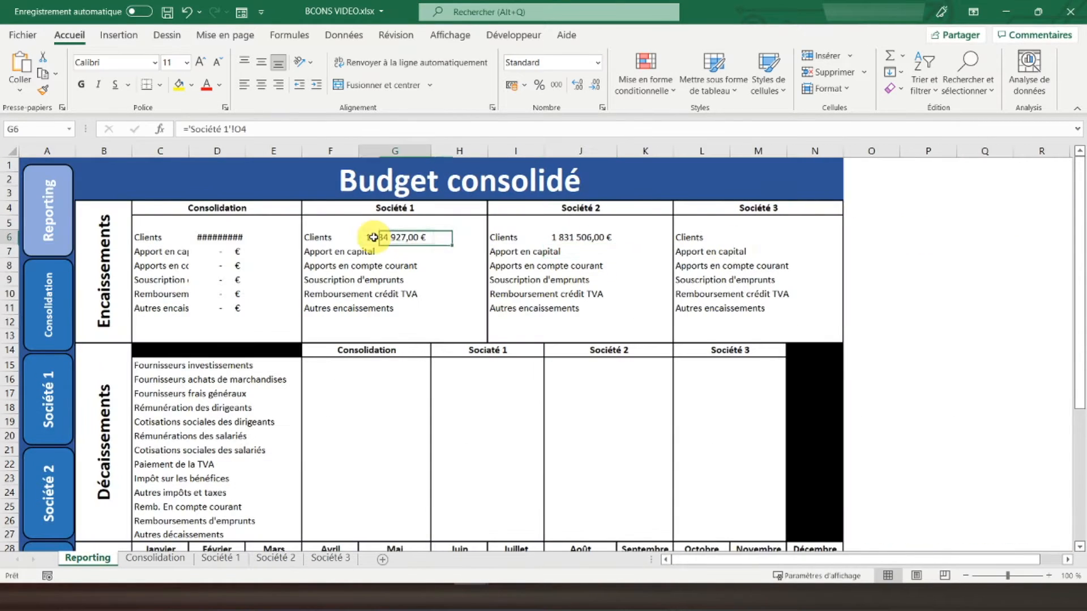
click(757, 239)
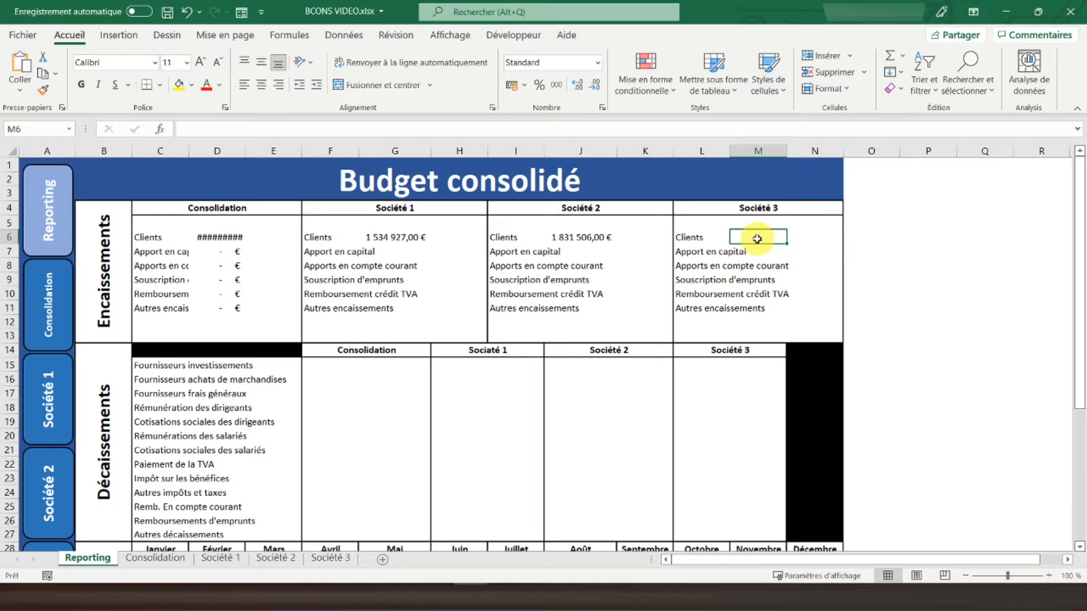
text(=)
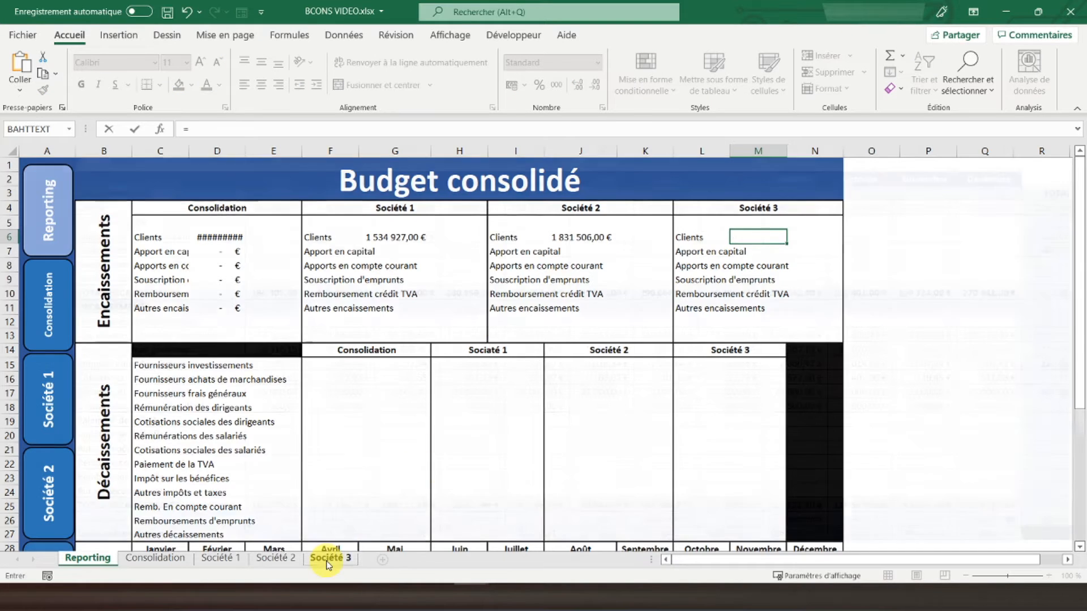
click(331, 558)
key(Return)
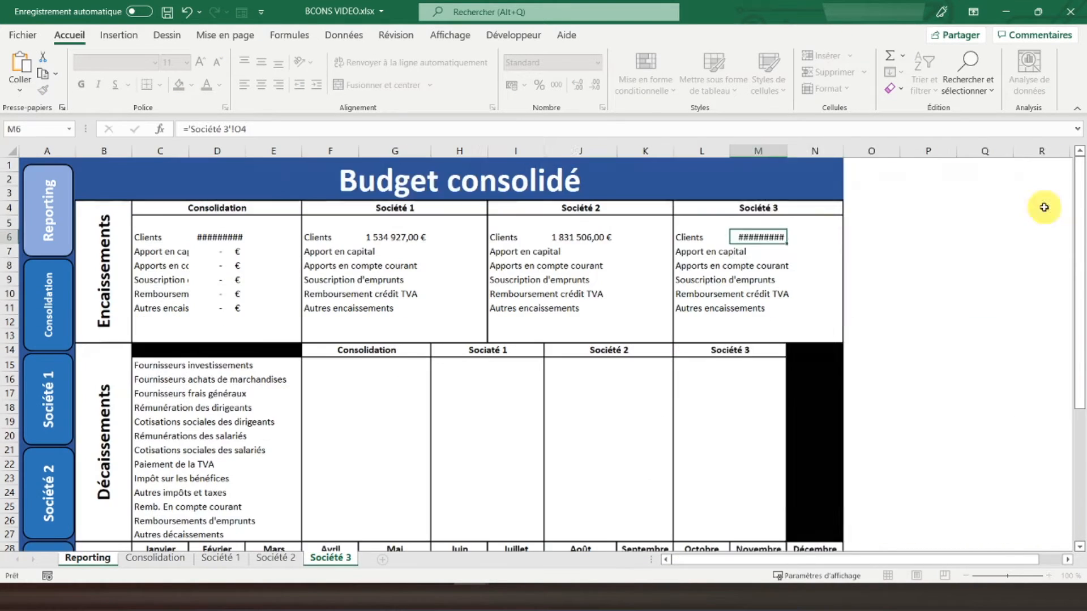
Fill the label and amount formulas in F6:M6 down to row 11 for all three companies.
drag(336, 241, 781, 303)
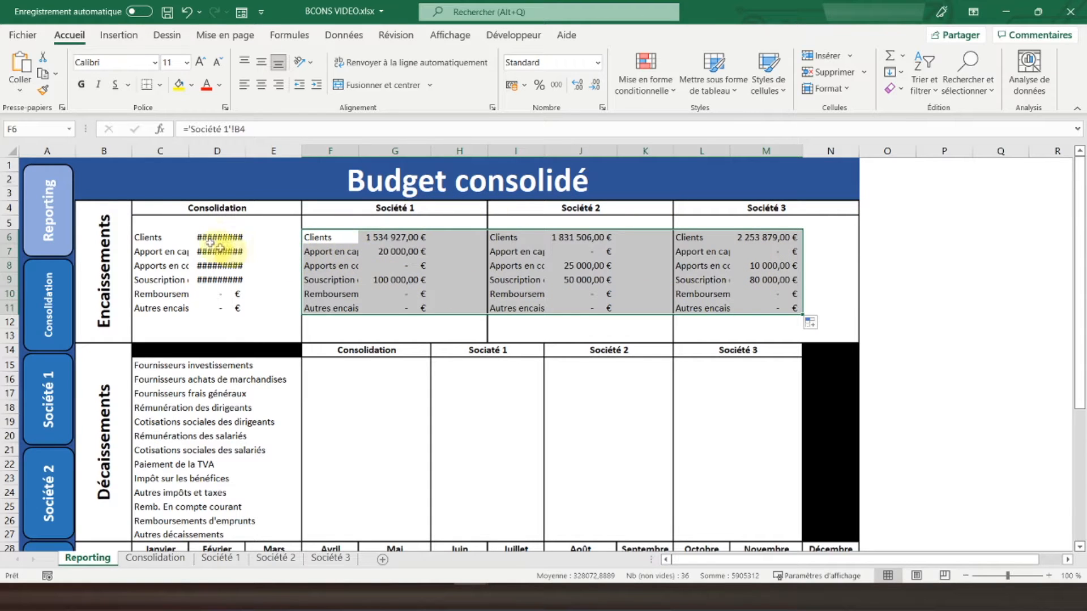
click(163, 236)
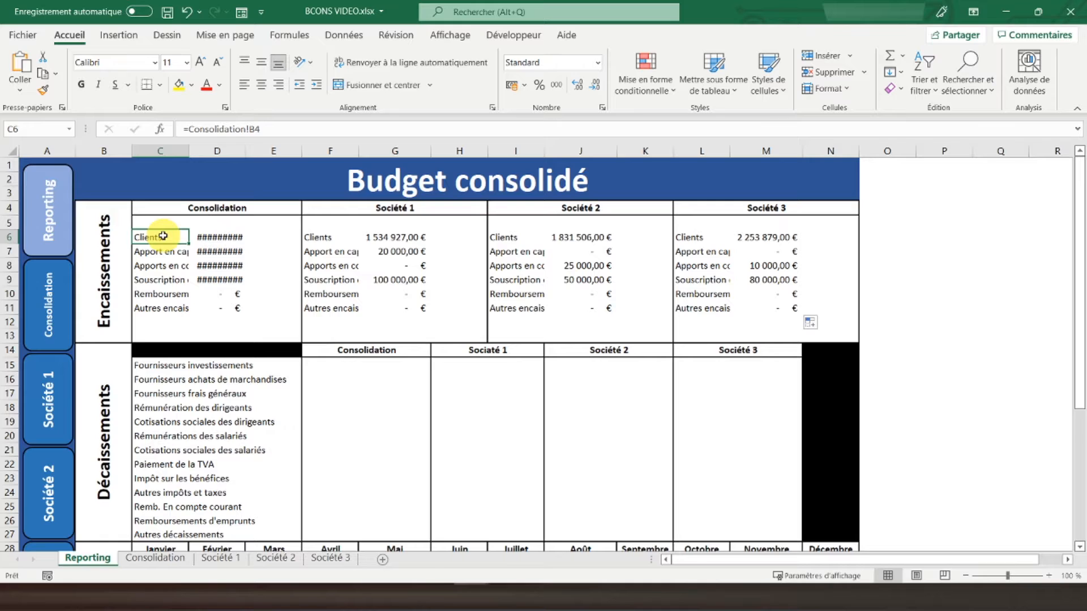
Insert a 2D pie chart from the Consolidation figures in C6:D11 and remove its title.
drag(153, 238, 217, 304)
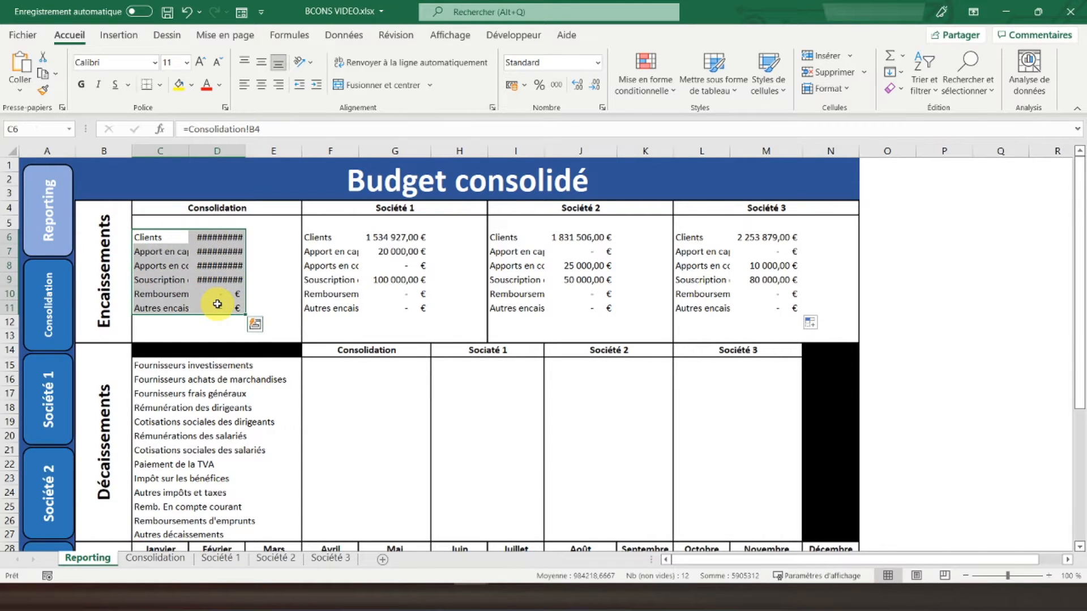
click(124, 37)
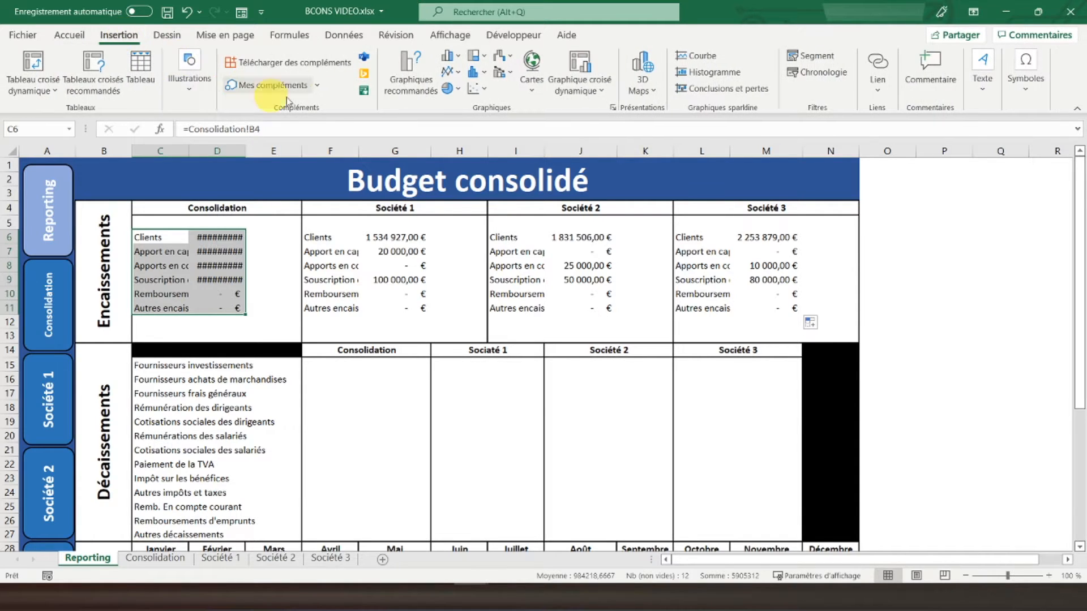
click(457, 89)
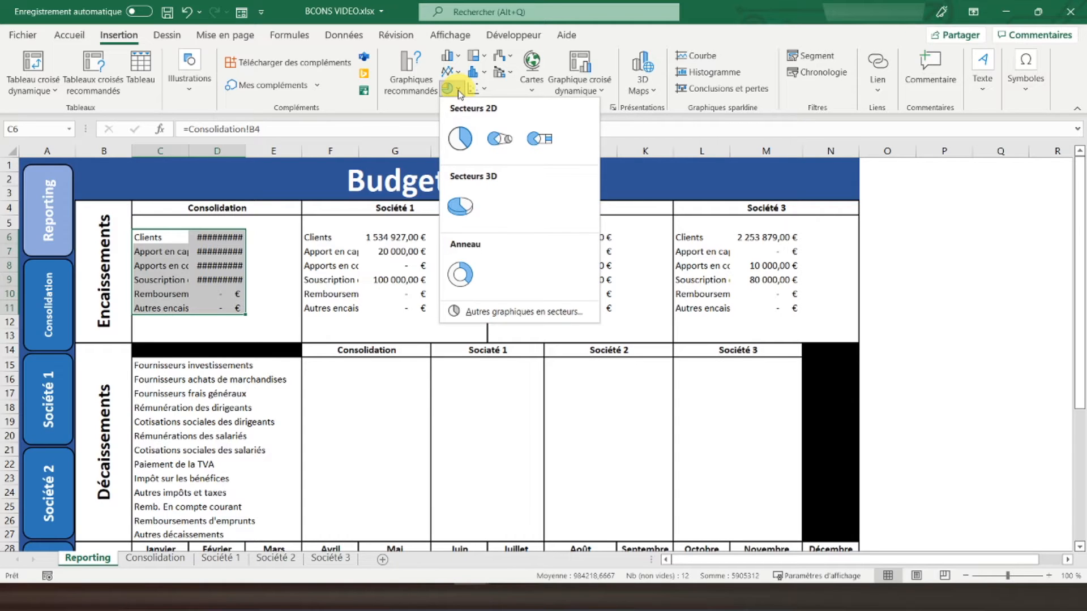
click(460, 138)
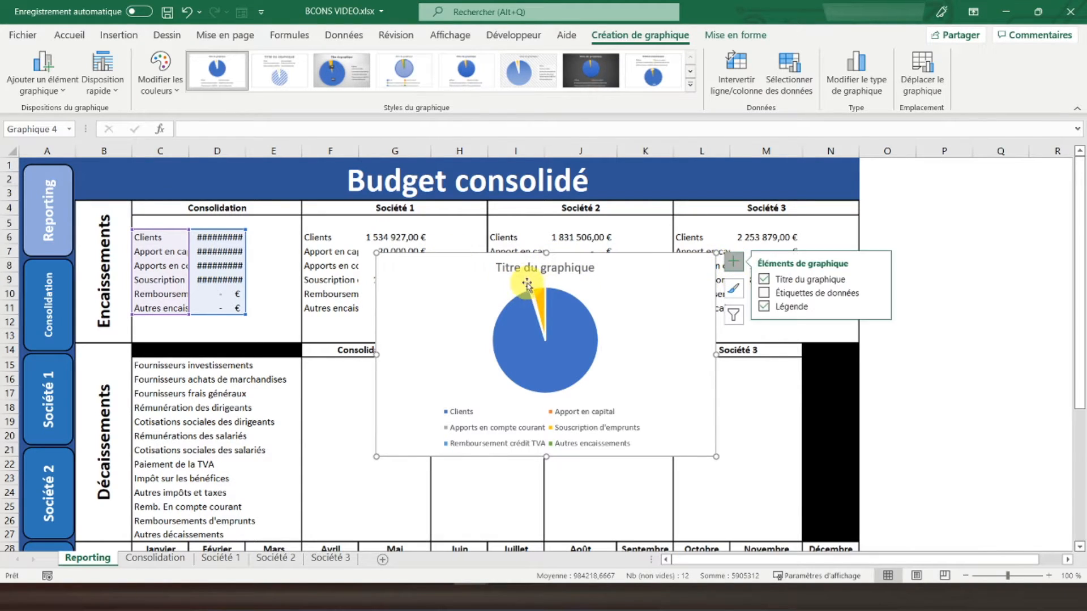
click(791, 281)
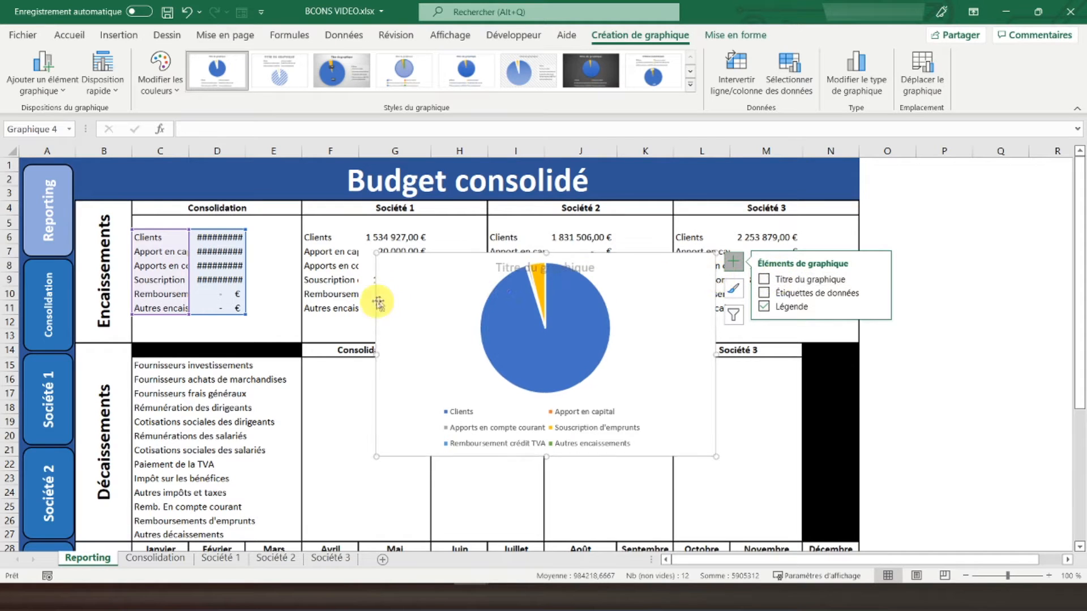
Move the pie chart under the Consolidation heading, starting at C5, and remove its outline.
mouse_move(446, 259)
mouse_down()
mouse_move(299, 255)
mouse_move(204, 219)
mouse_up()
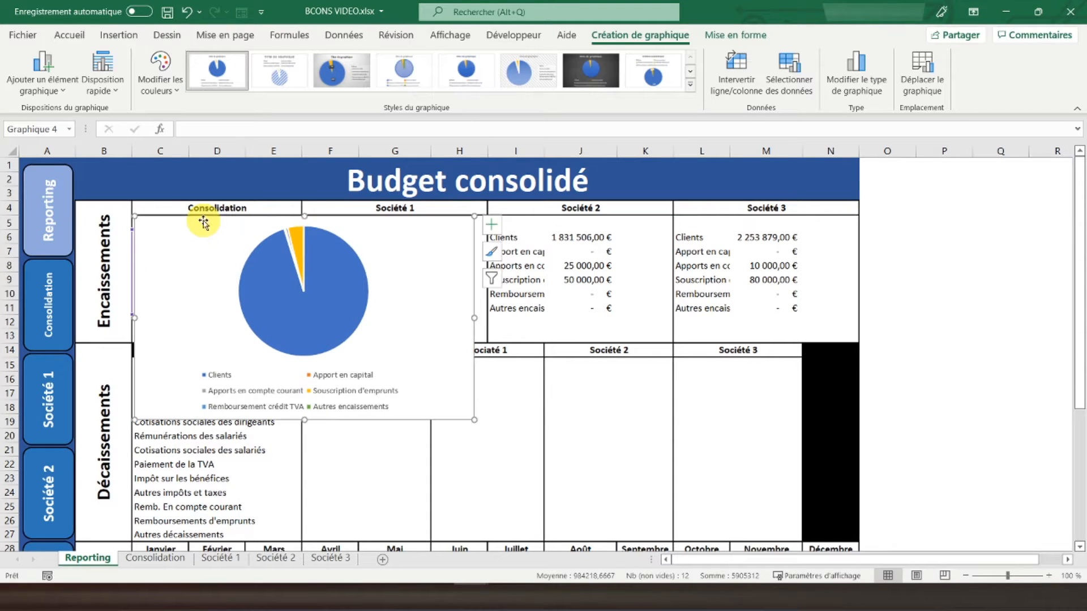
right_click(468, 233)
click(533, 146)
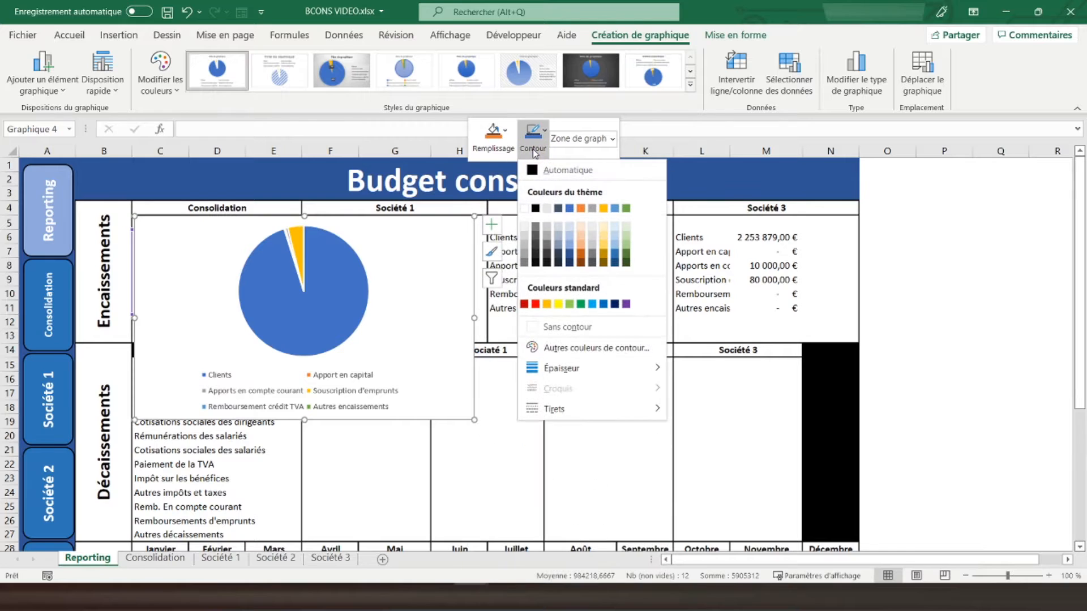
click(563, 325)
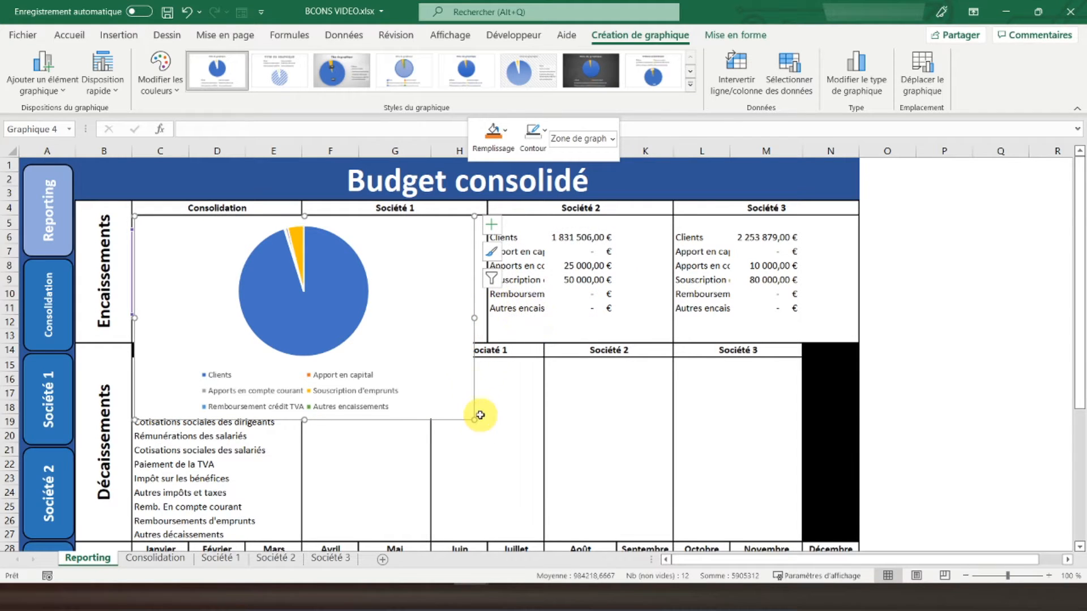
Resize the pie chart to fit the Consolidation block C5:E13 and apply the quick layout Disposition 7.
drag(477, 421, 299, 344)
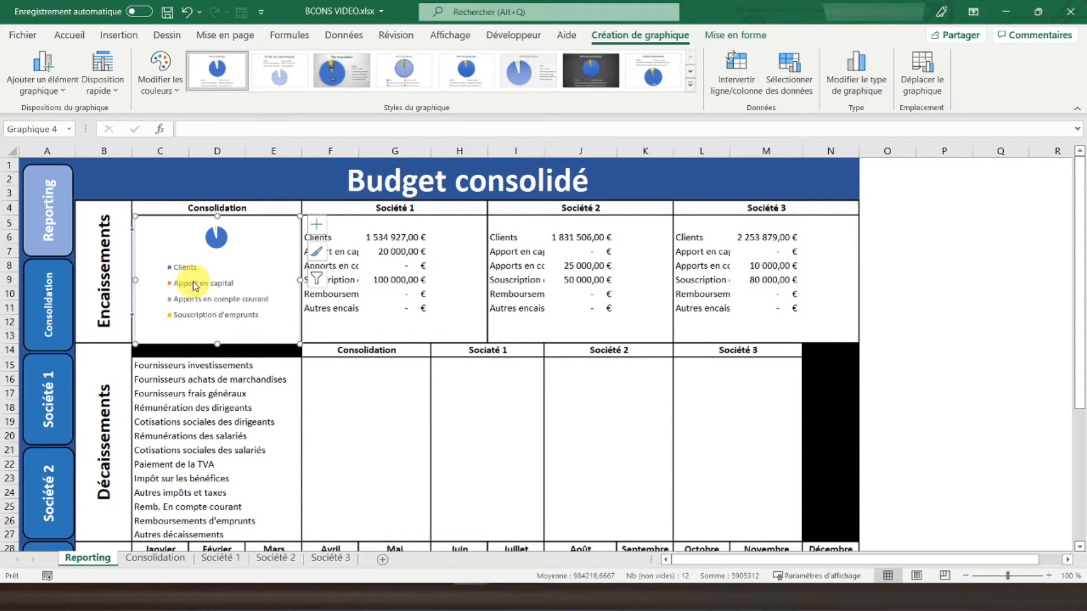
click(109, 92)
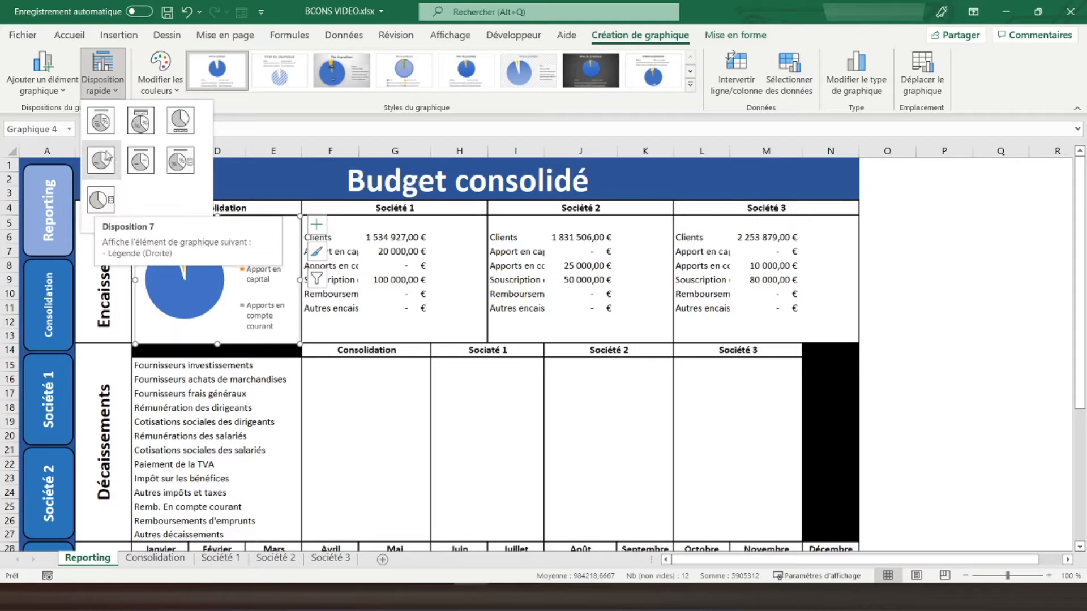
click(104, 202)
click(266, 275)
right_click(273, 245)
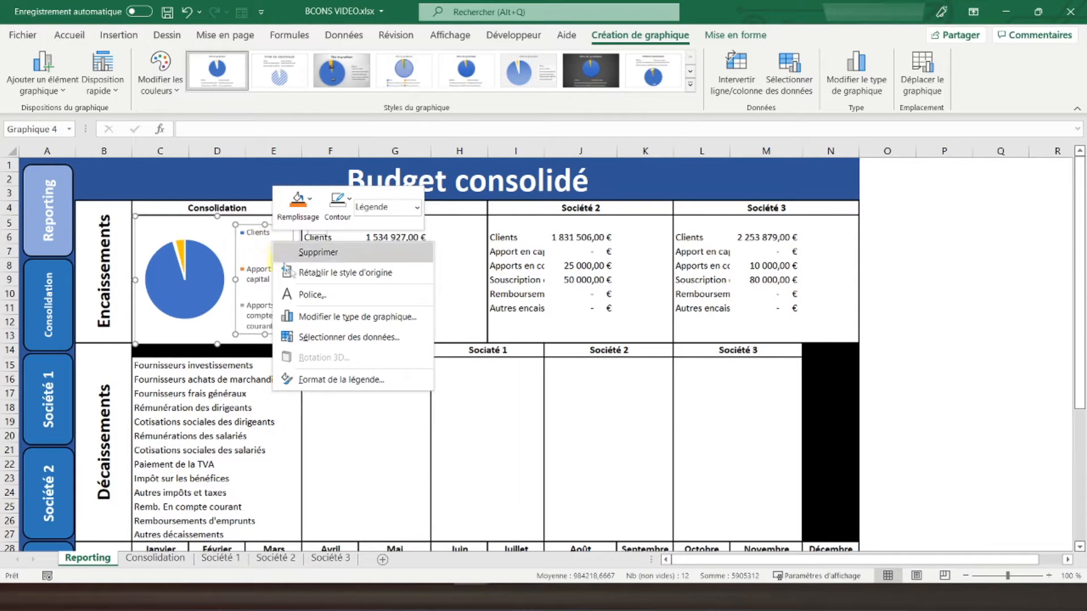
click(341, 374)
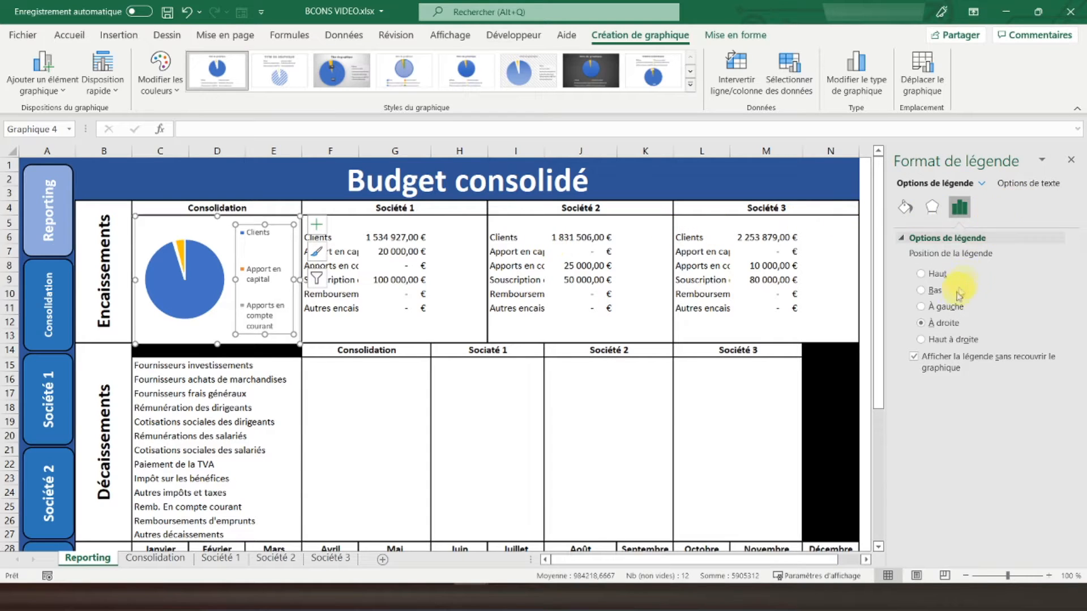
click(906, 207)
click(959, 208)
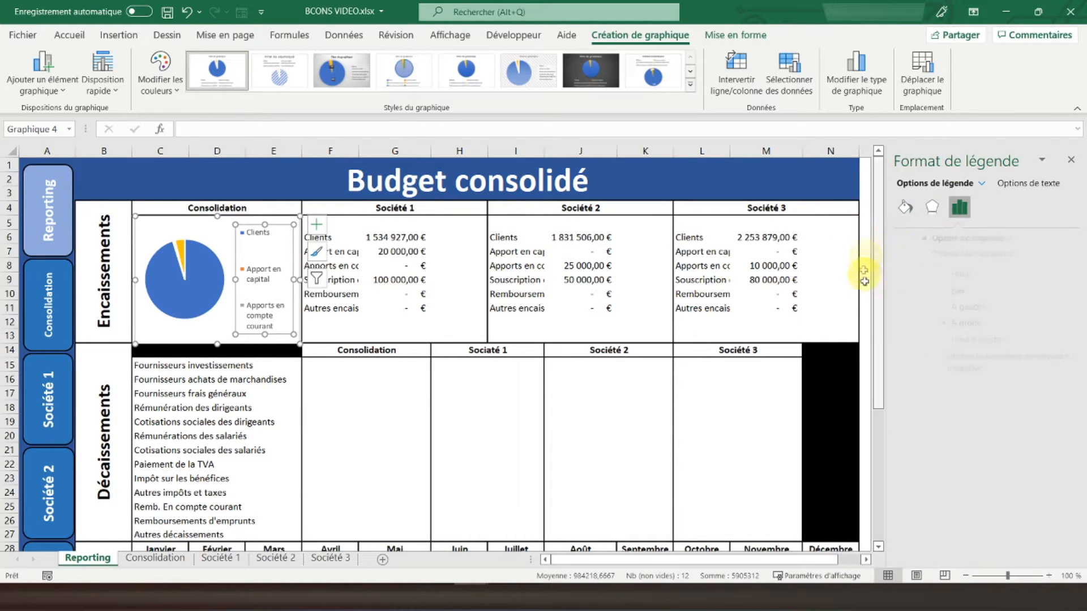
click(1070, 162)
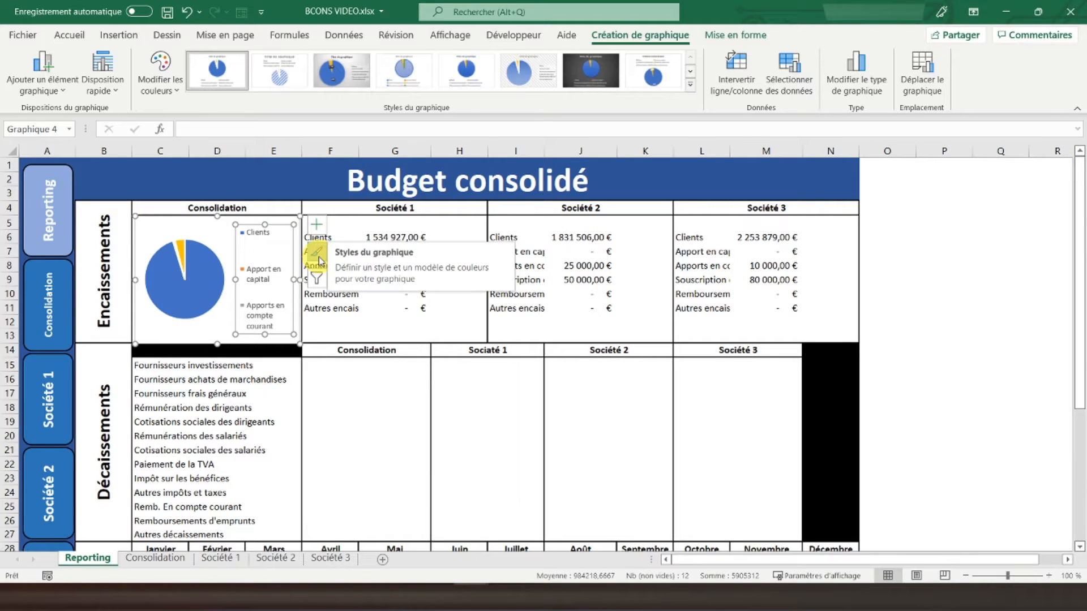
click(318, 253)
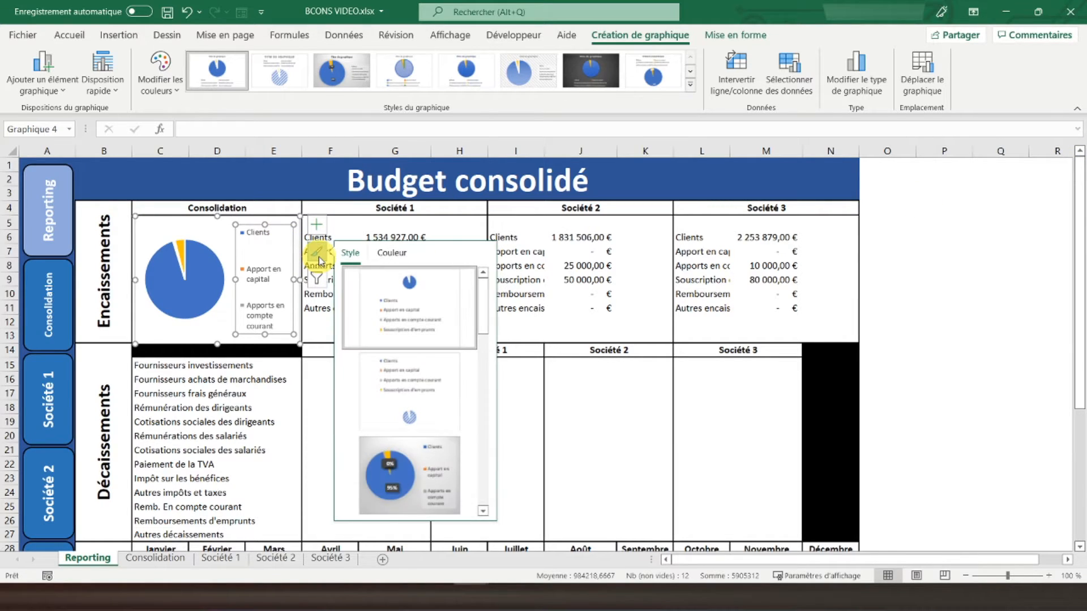
Reduce the font size of the Consolidation chart's legend to 6.
click(69, 35)
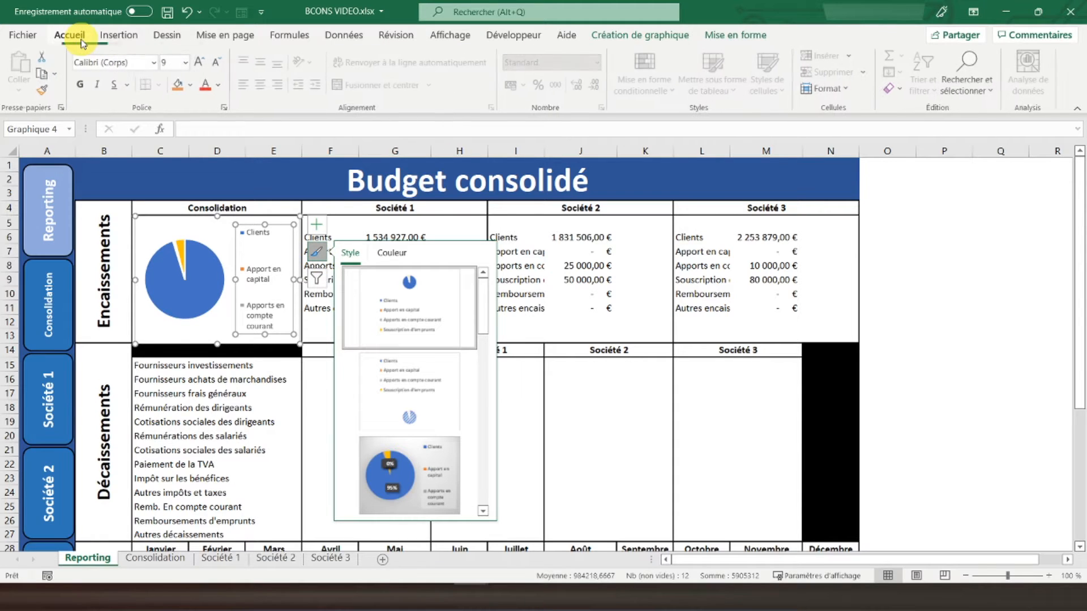
click(218, 65)
click(218, 65)
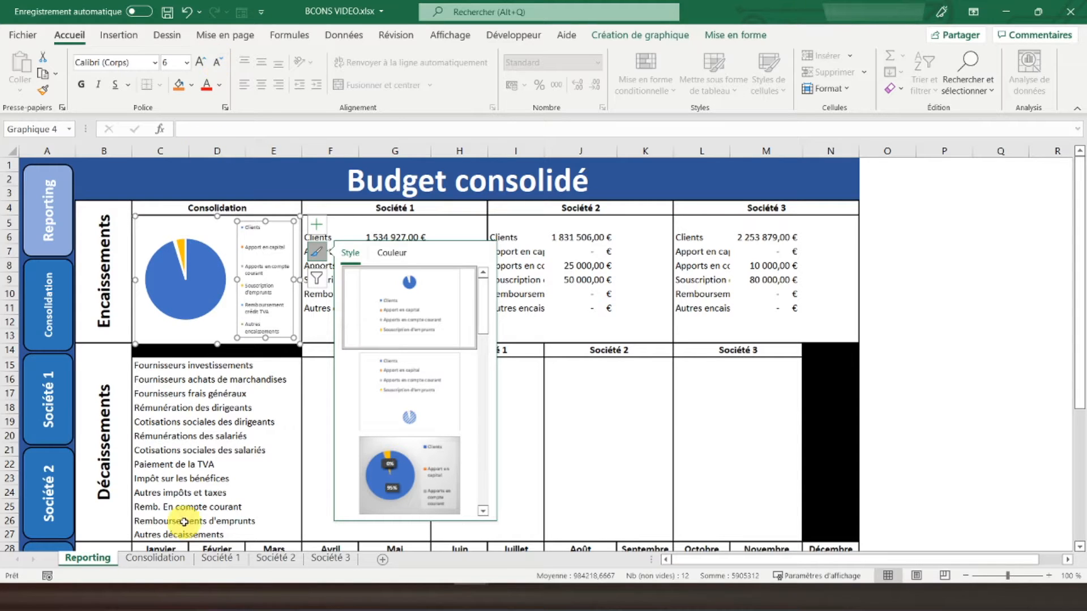
click(206, 408)
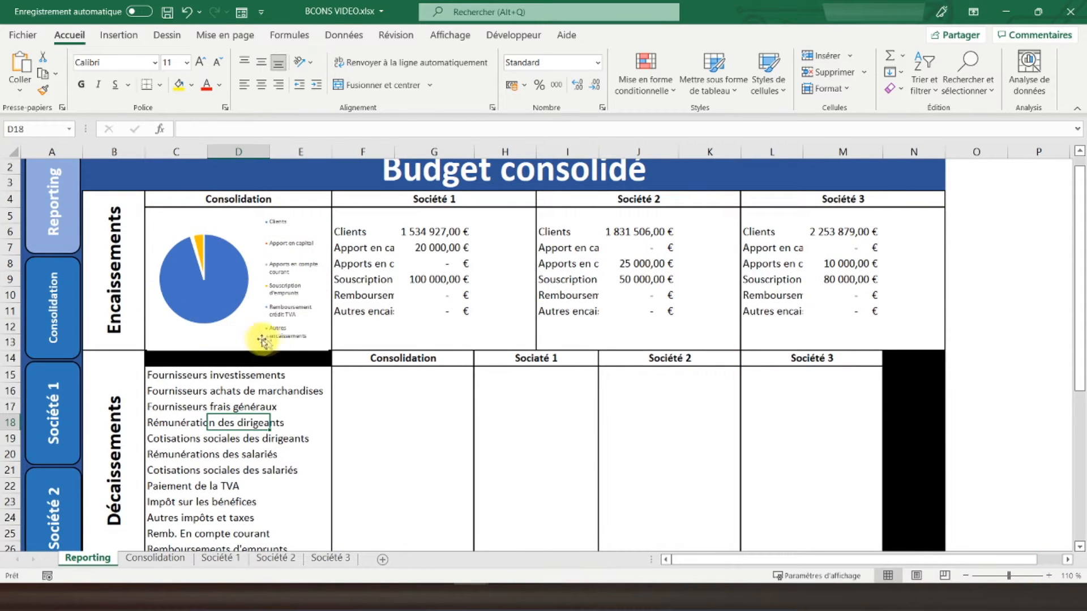
Duplicate the Consolidation pie chart and place the copy over the Société 2 figures, leaving the Société 1 data uncovered.
click(314, 340)
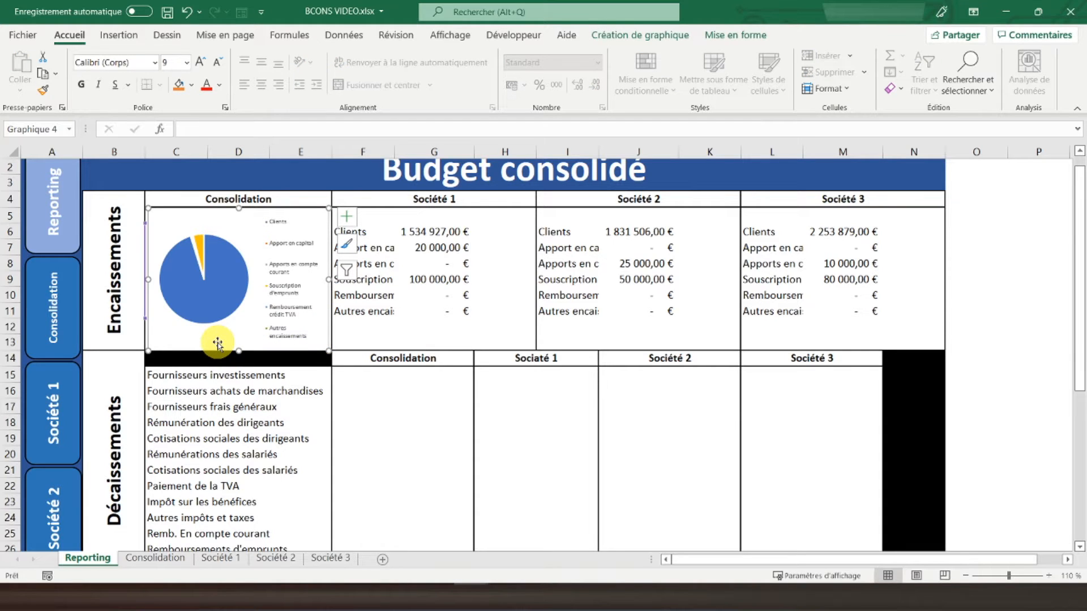
click(398, 384)
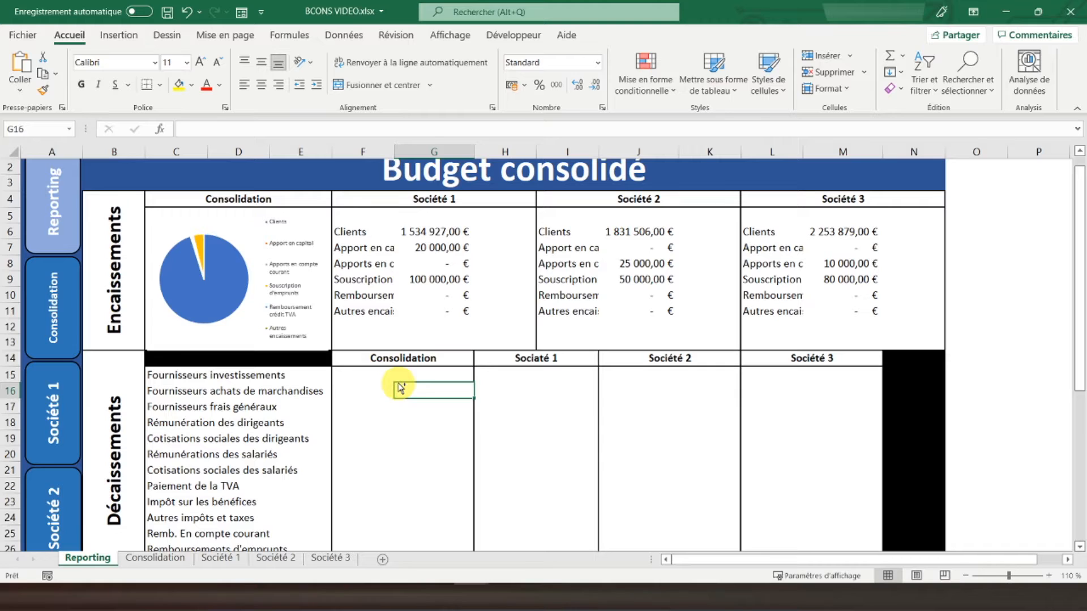
key(ctrl+v)
drag(436, 389, 606, 240)
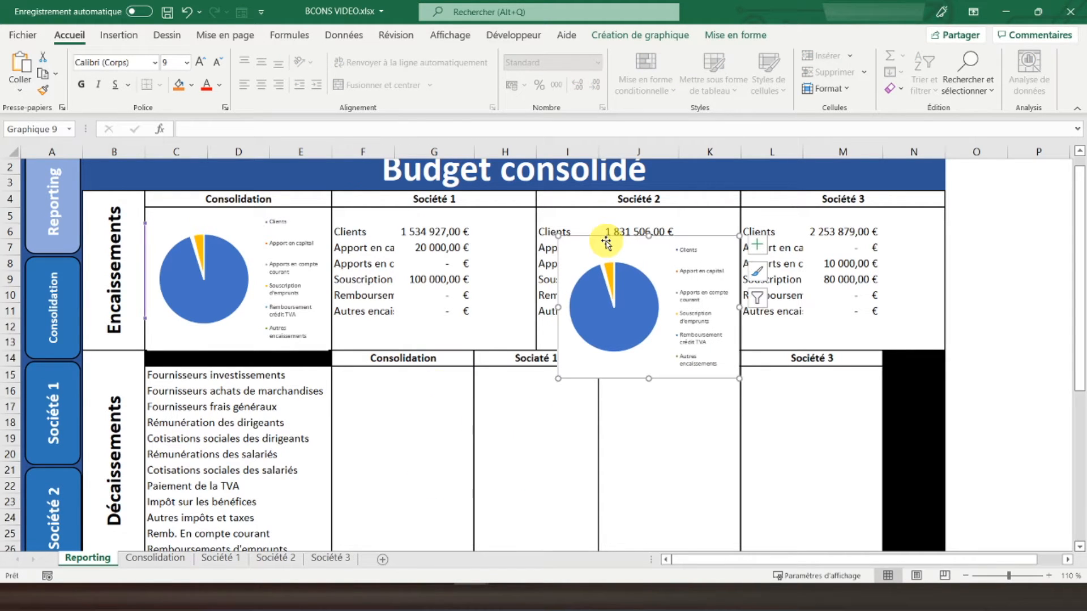
Replace the copied chart's data source with the Société 1 range F6:G11 on the Reporting sheet.
click(647, 37)
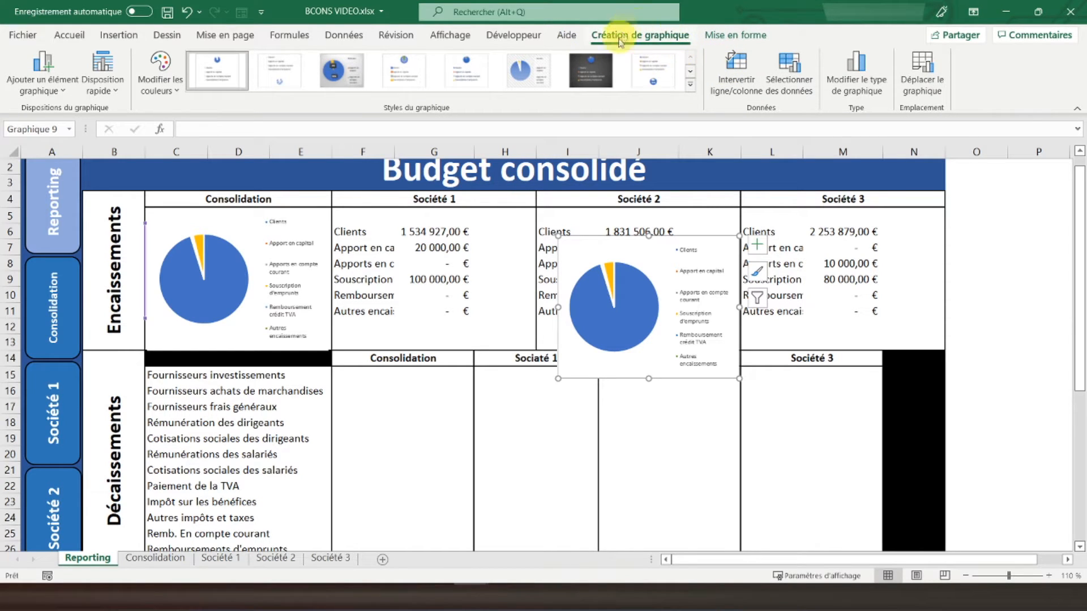
click(788, 88)
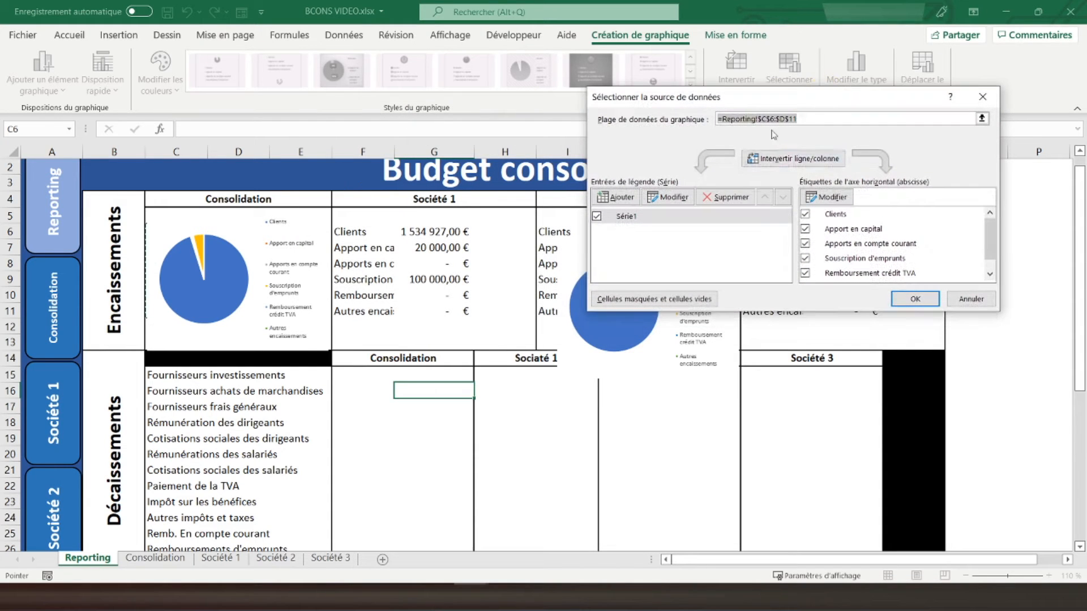
click(729, 197)
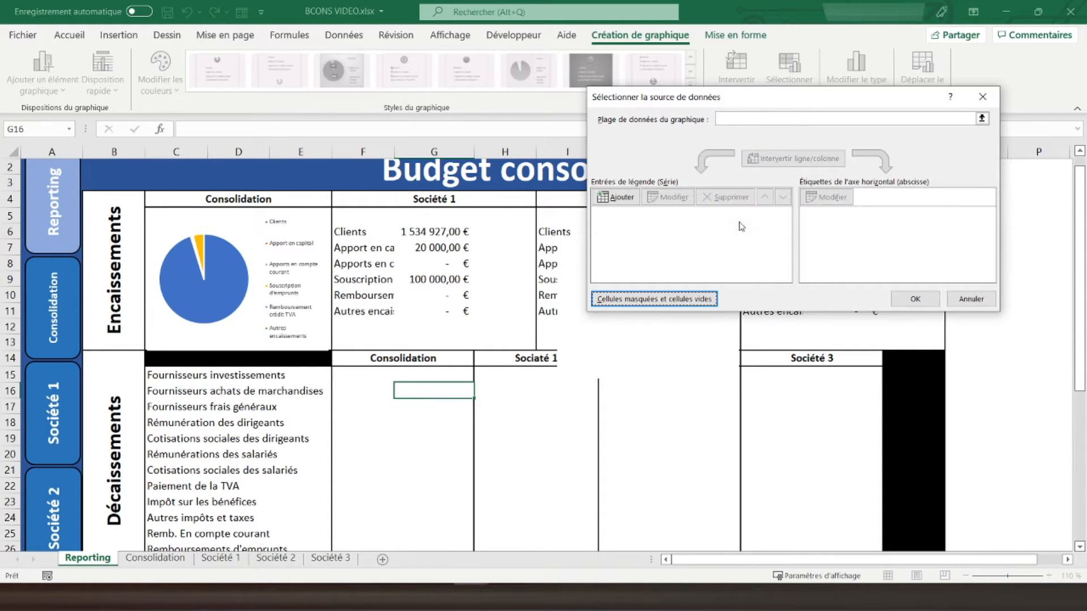
drag(348, 232, 440, 313)
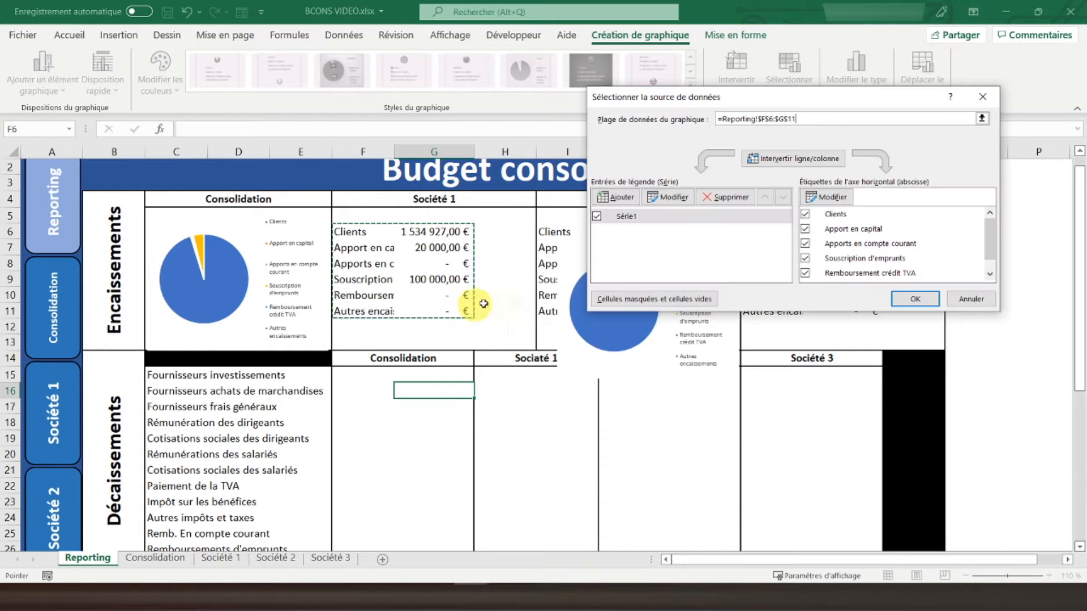
click(916, 299)
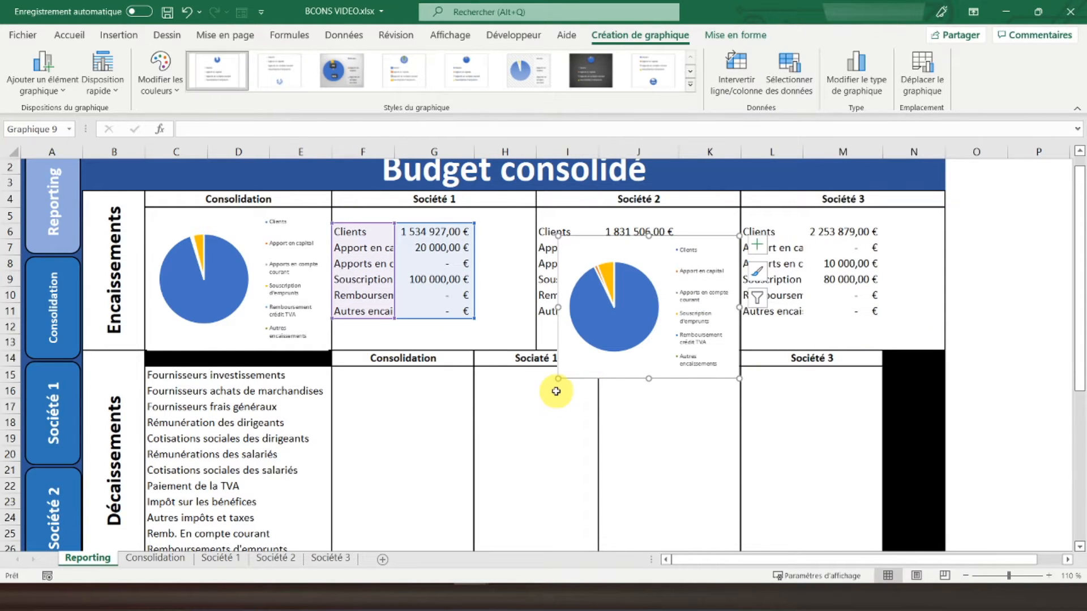
Move the copied chart into the Société 1 block and align it vertically with the Consolidation chart.
drag(595, 244, 372, 217)
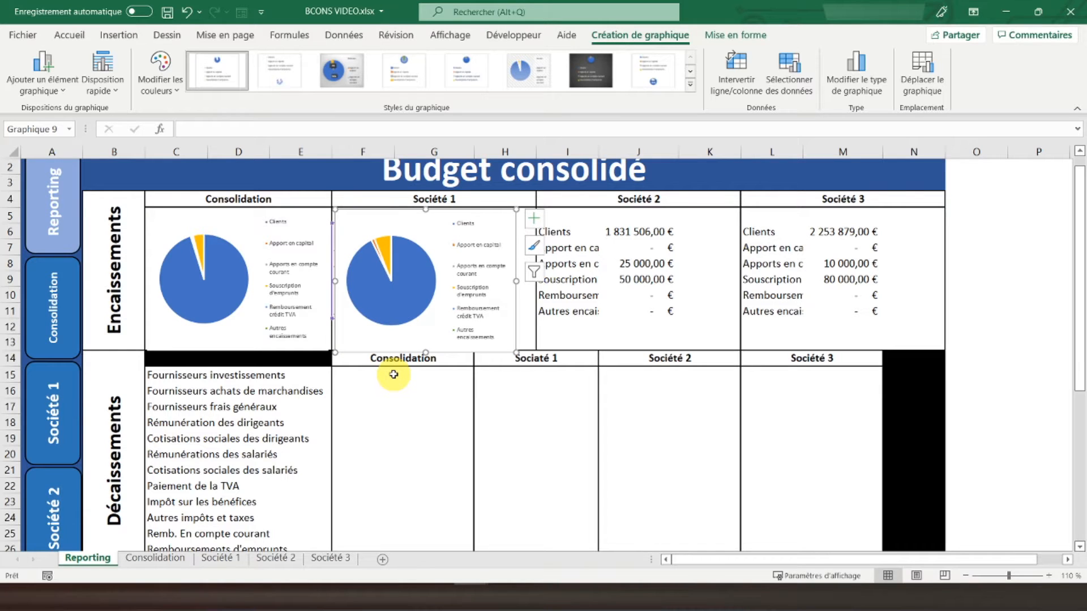
key(Up)
key(Up)
key(Up)
key(Up)
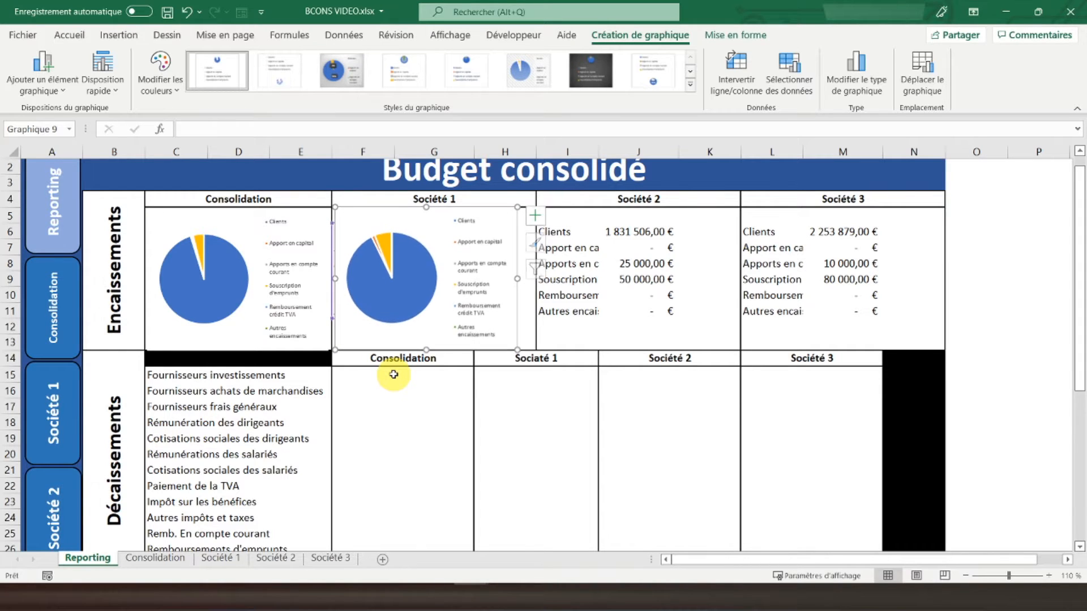
key(Down)
key(Down)
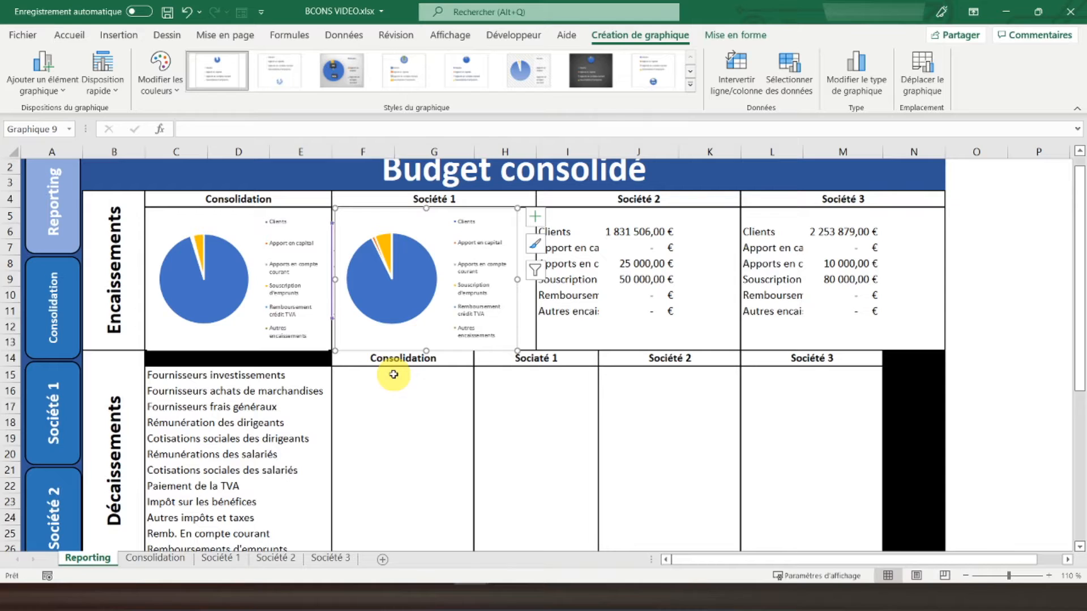
Shorten the Consolidation and Société 1 charts slightly at their lower edges so they stay above row 14's border.
click(251, 340)
drag(240, 352, 241, 350)
click(425, 346)
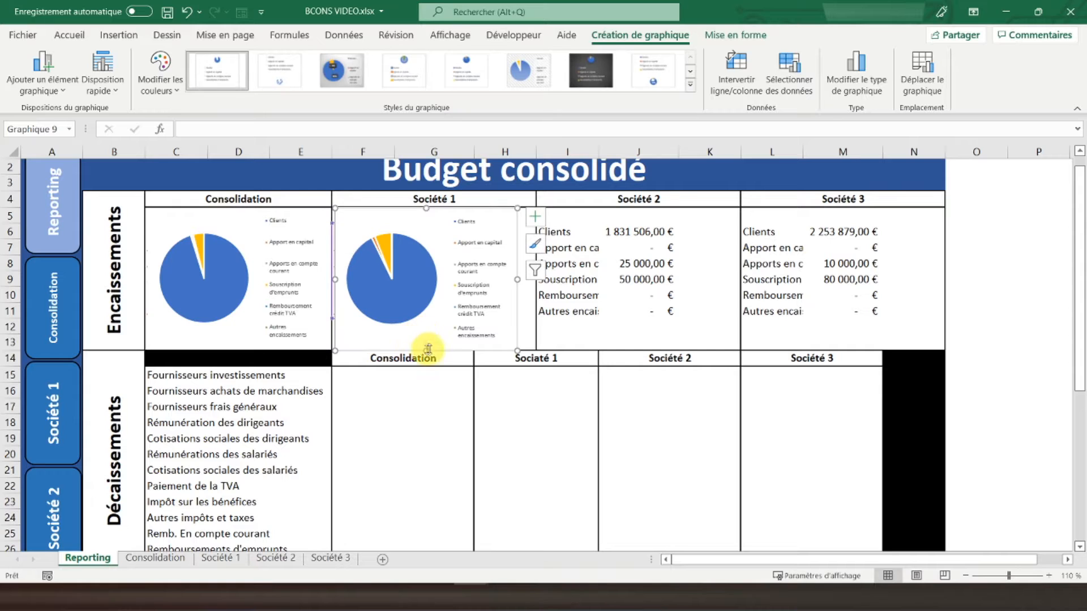
drag(424, 350, 425, 348)
click(506, 390)
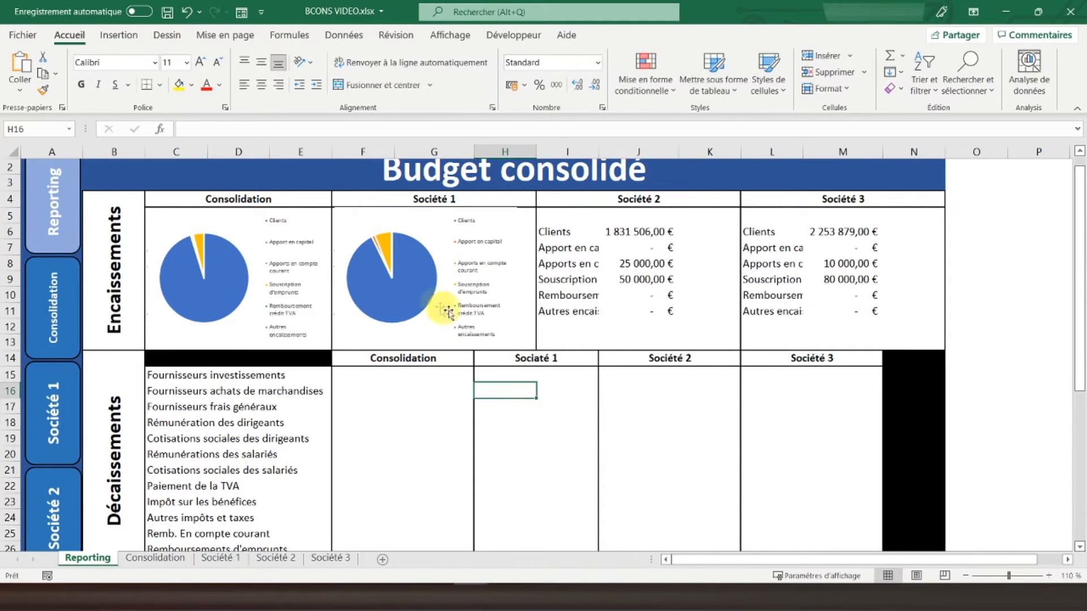
Trim the Société 1 chart's upper edge and widen the chart to the end of column H.
click(473, 262)
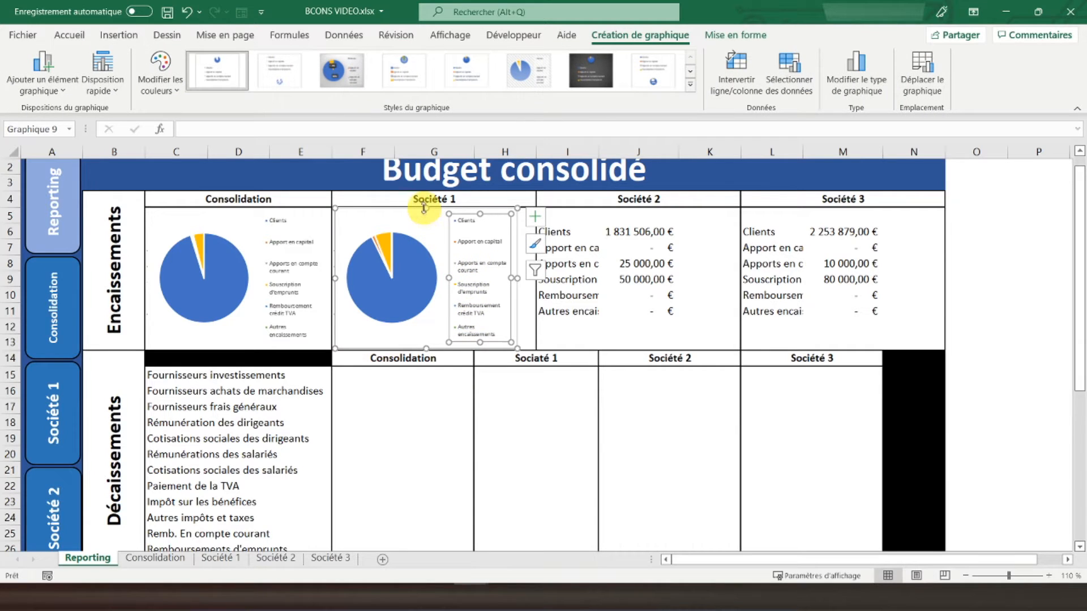
drag(424, 208, 426, 208)
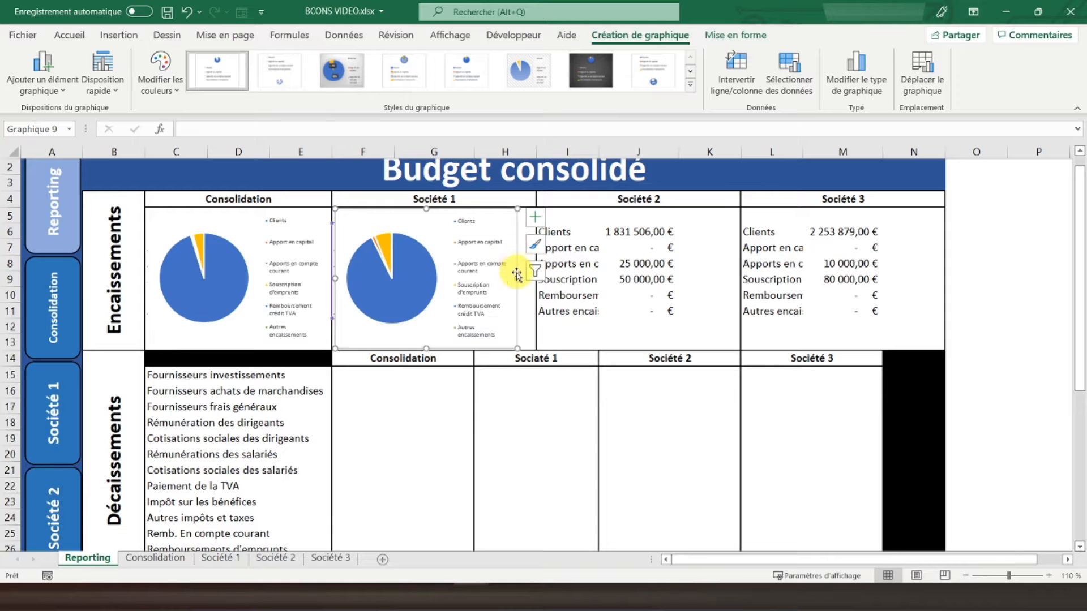
drag(517, 276, 533, 274)
click(437, 404)
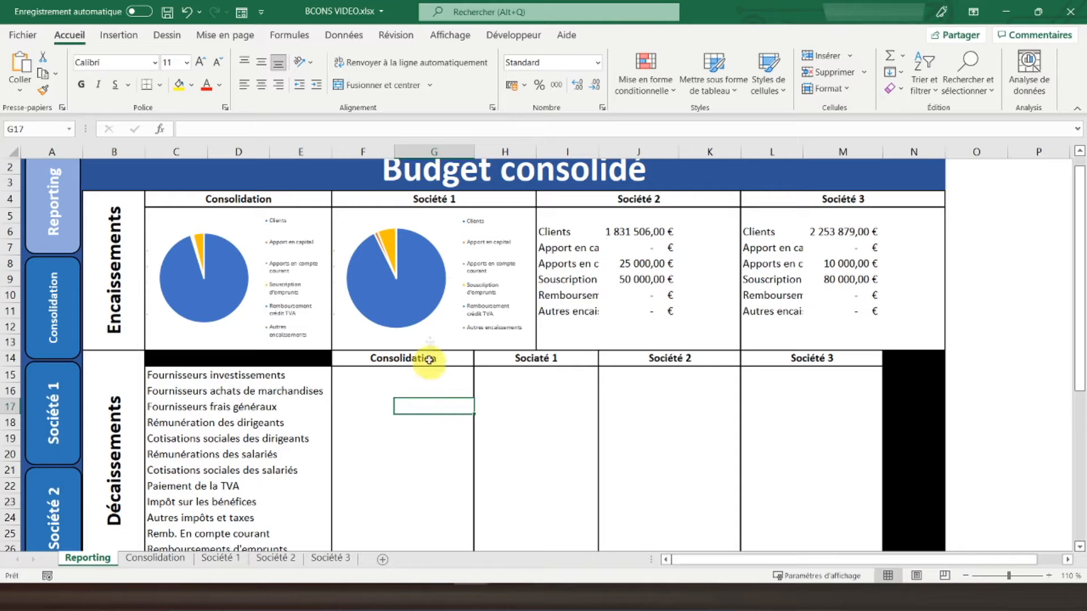
click(453, 337)
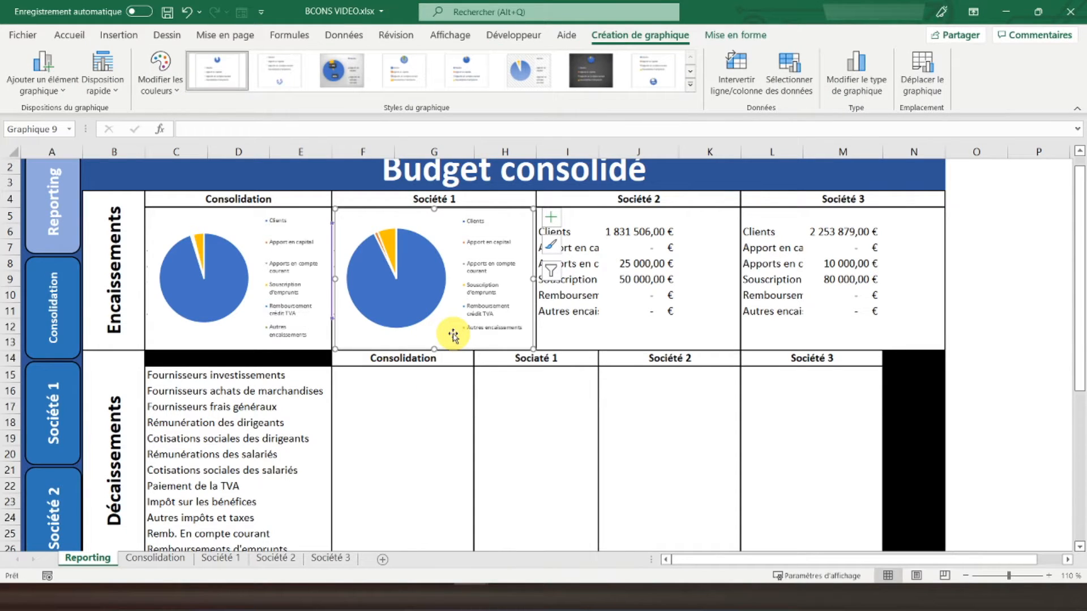
Duplicate the Société 1 pie chart and replace the copy's data source with the Société 2 range I6:J11 on the Reporting sheet.
key(ctrl+c)
click(555, 385)
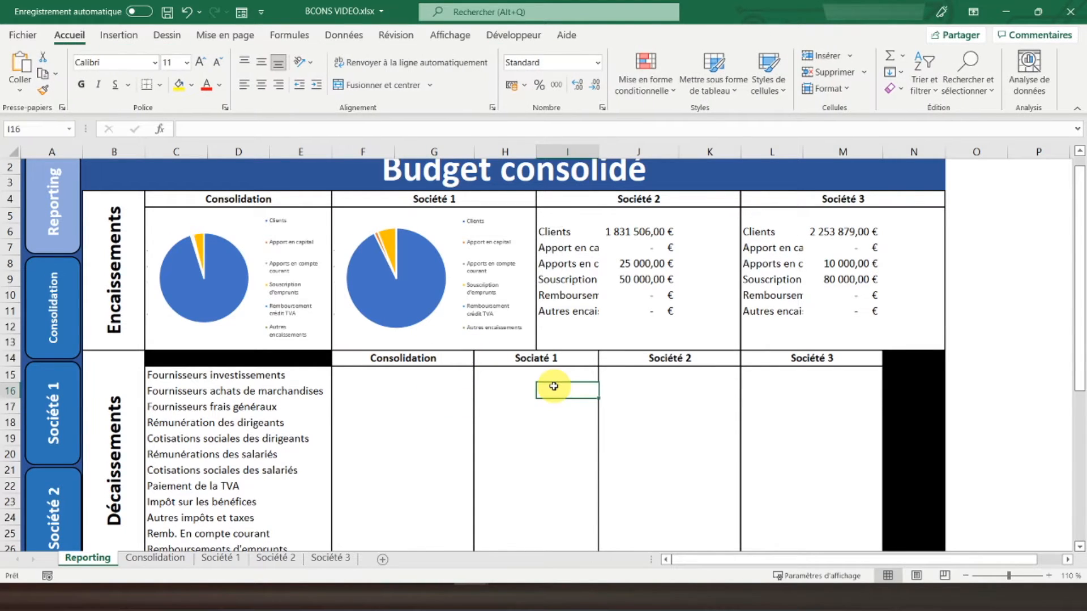
key(ctrl+v)
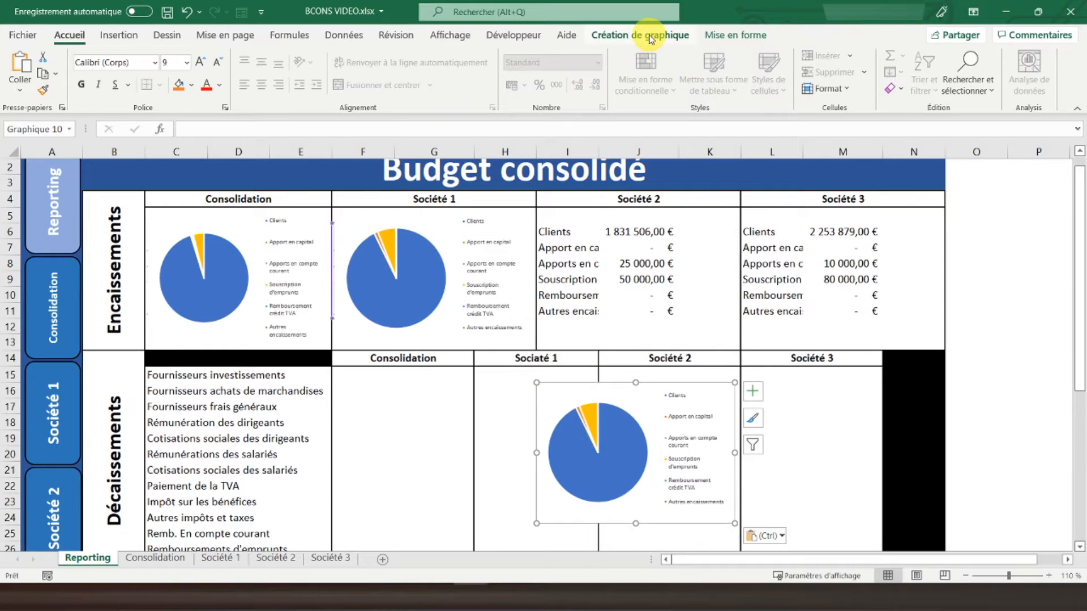
click(651, 39)
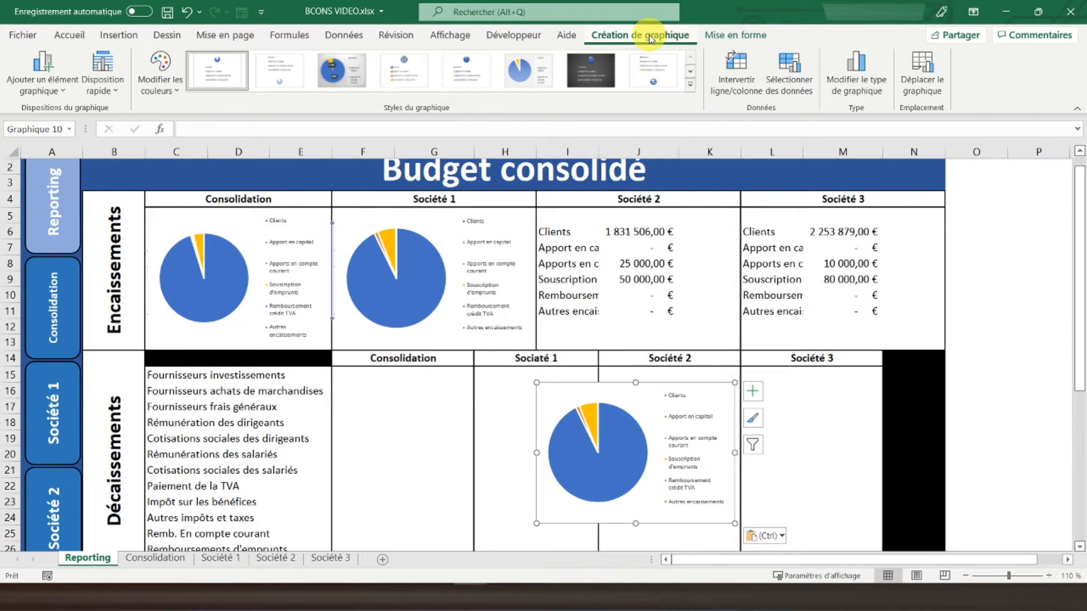
click(789, 71)
click(722, 197)
click(787, 120)
drag(555, 233, 644, 315)
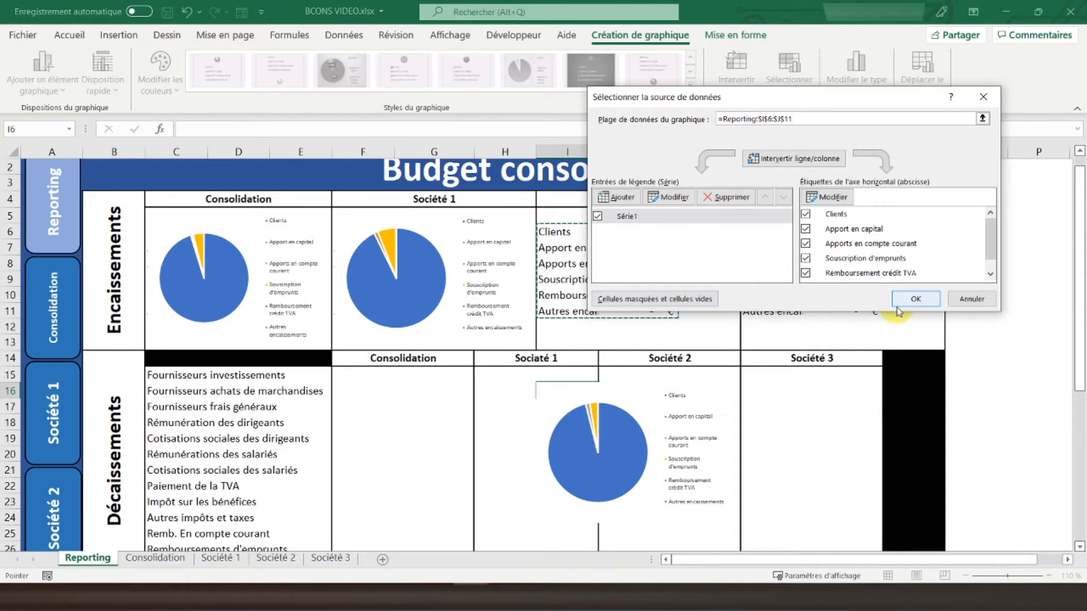
click(900, 301)
Move the new chart into the Société 2 block and align it vertically with the Société 1 chart, inside the block's borders.
drag(559, 389, 560, 224)
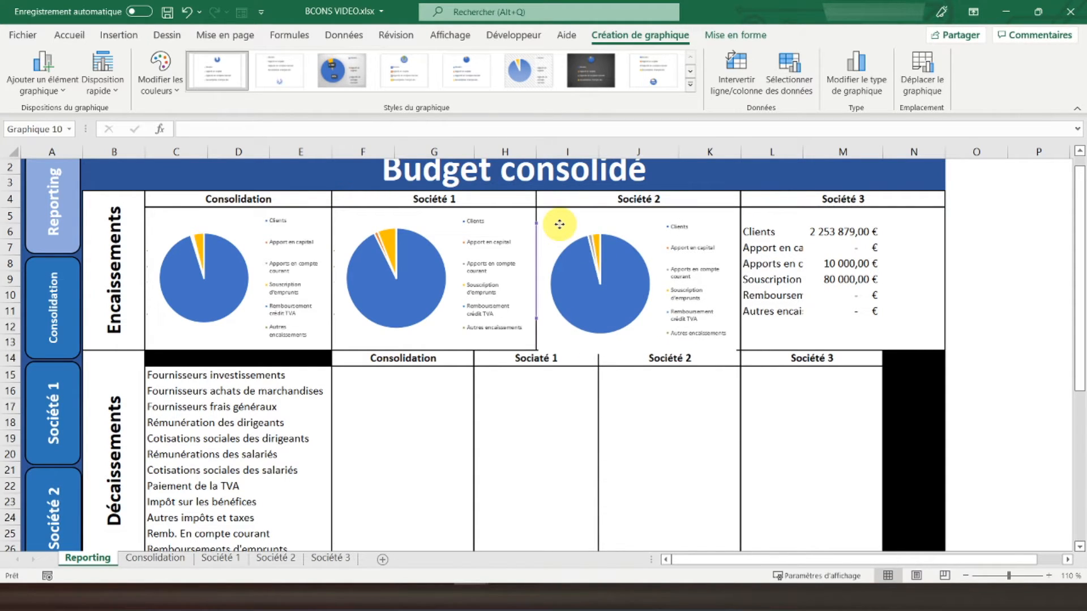
key(ctrl+Up)
key(ctrl+Up)
key(ctrl+Up)
key(ctrl+Up)
key(ctrl+Up)
key(ctrl+Up)
key(ctrl+Up)
key(ctrl+Up)
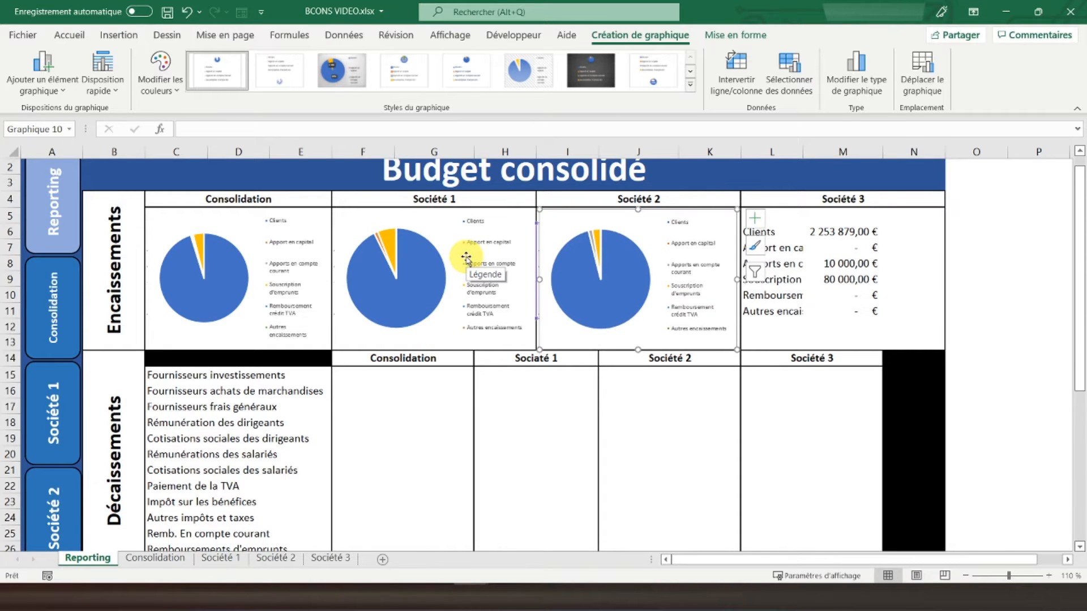
key(ctrl+Up)
key(ctrl+Left)
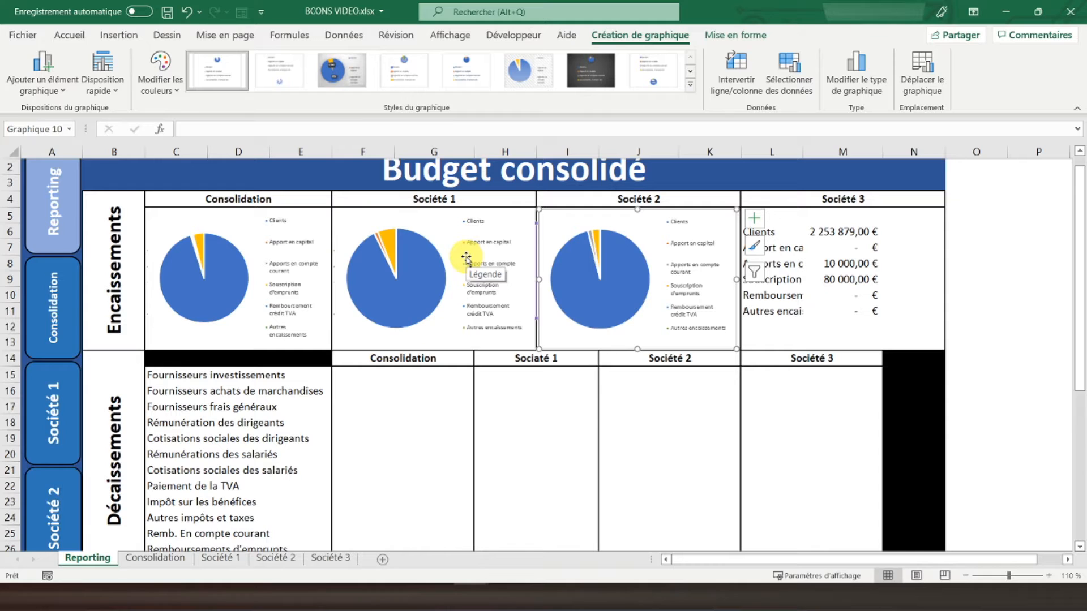
key(ctrl+Down)
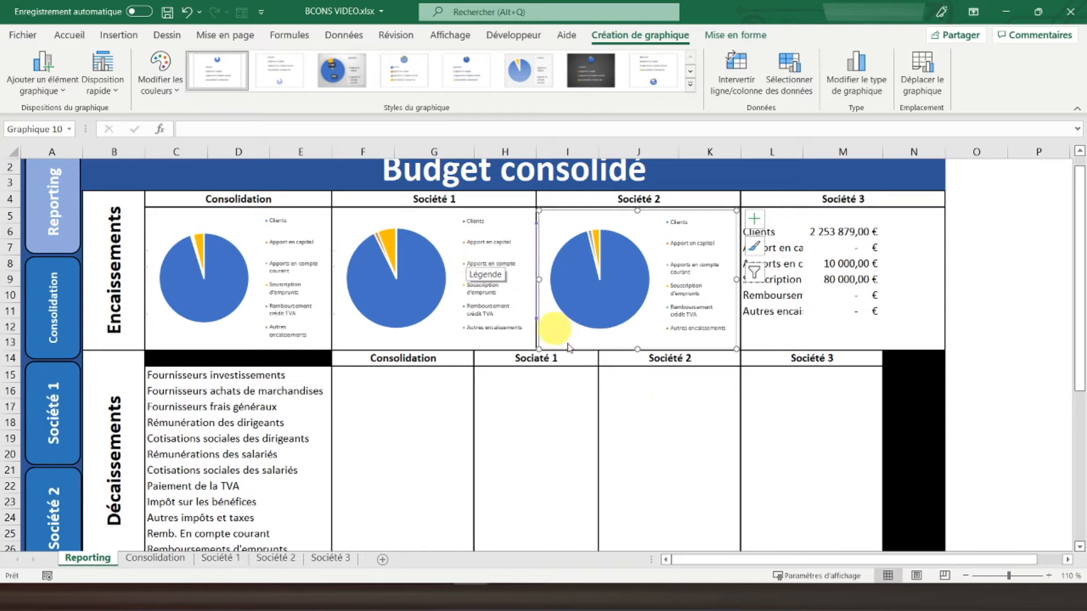
click(683, 405)
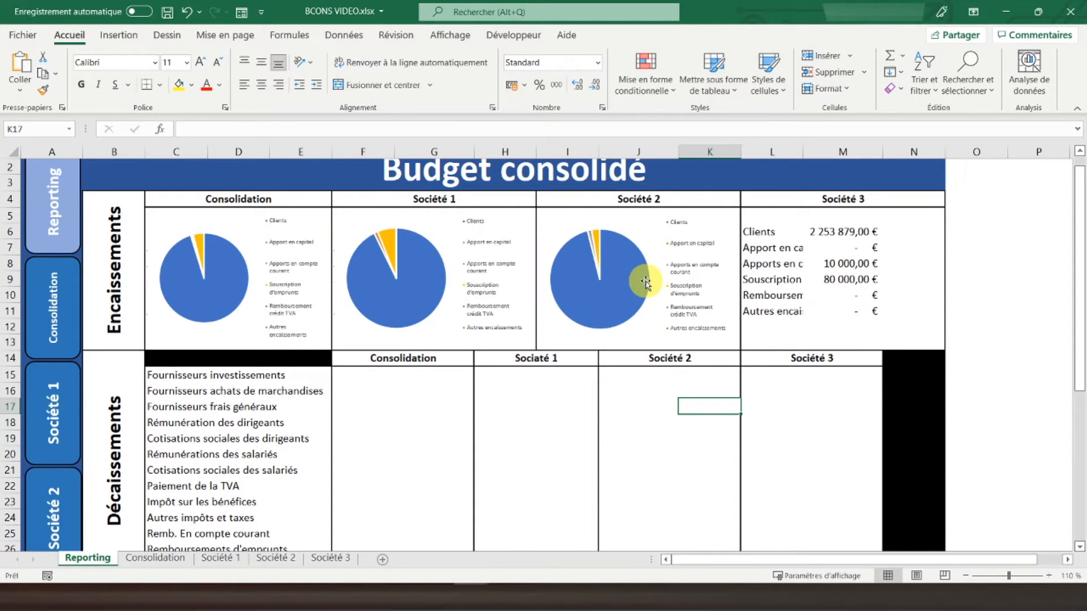
Duplicate the Société 2 pie chart and replace the copy's data source with the Société 3 range L6:M11.
click(640, 216)
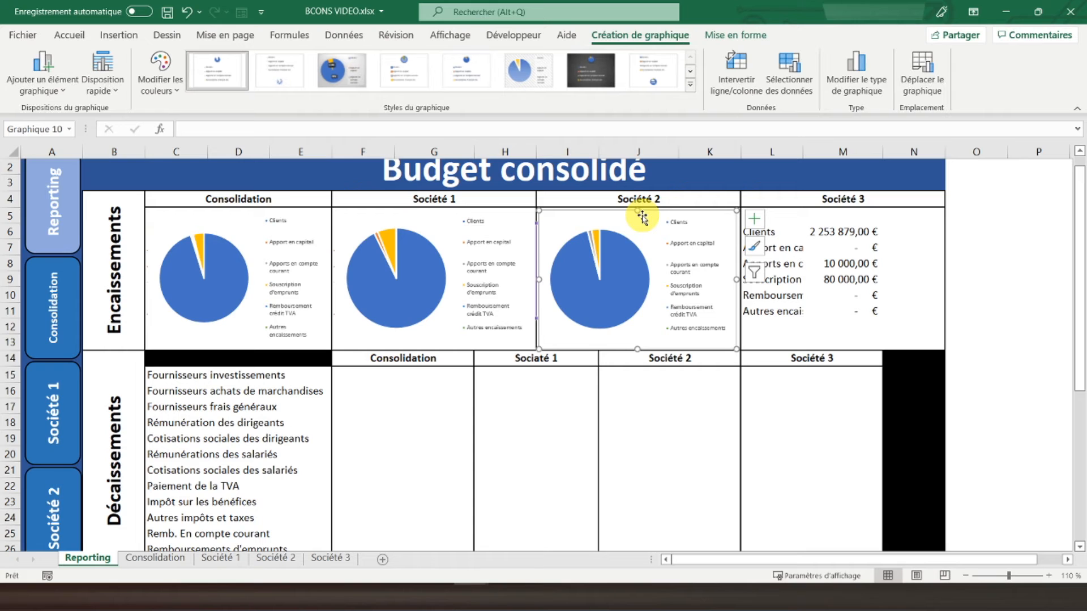
key(ctrl+c)
click(584, 418)
key(ctrl+v)
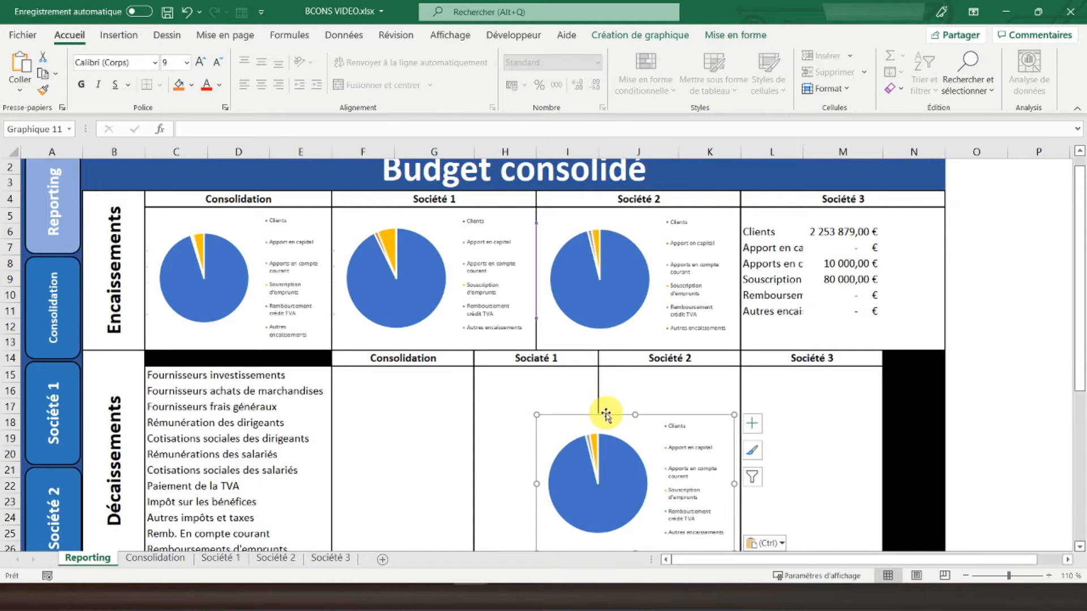
click(617, 42)
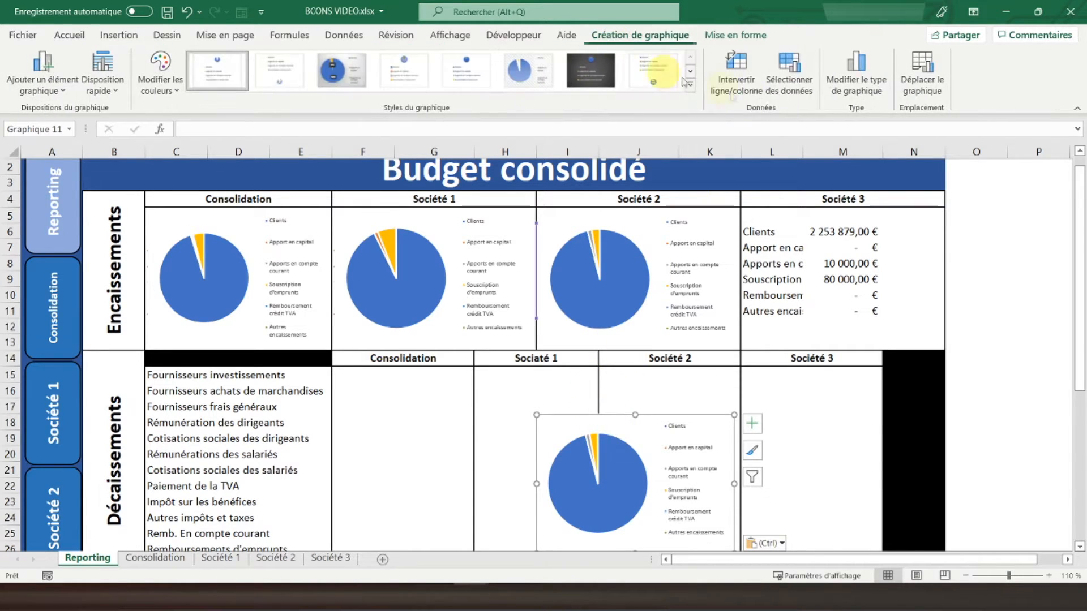
click(793, 80)
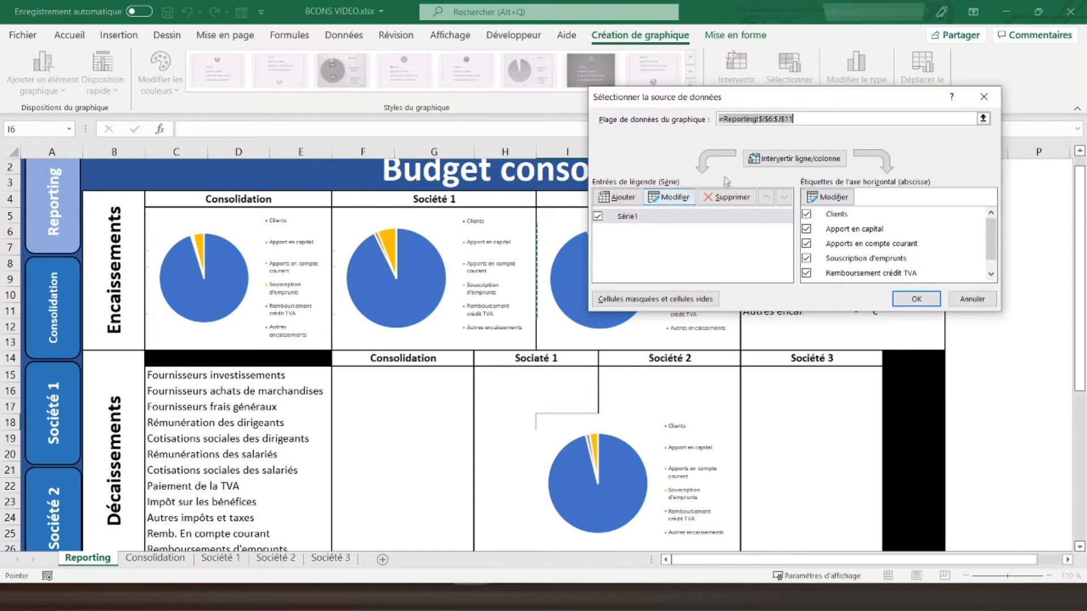
click(728, 197)
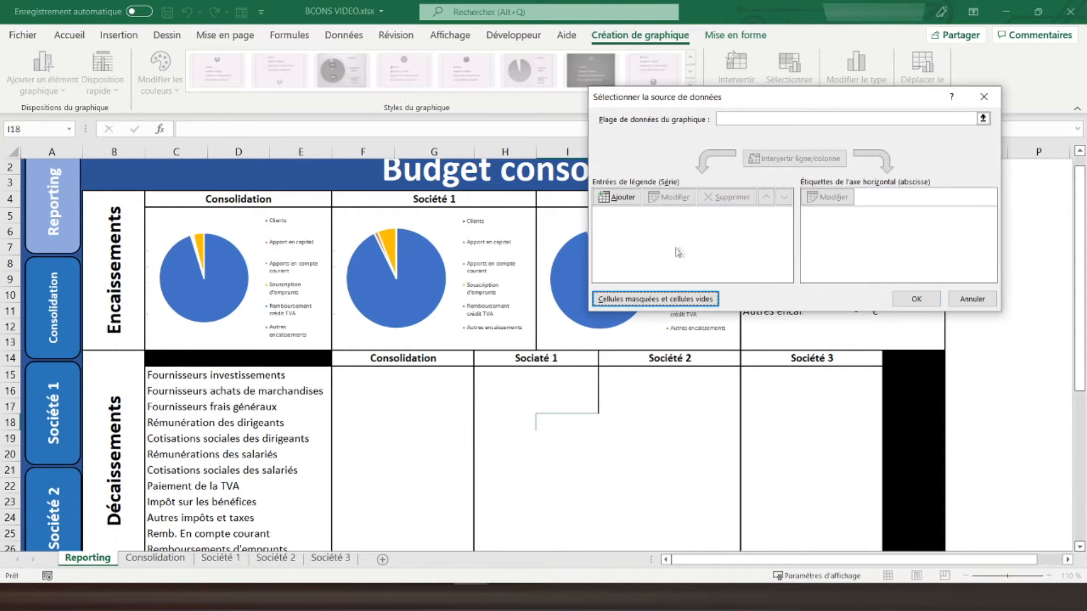
drag(824, 101, 513, 97)
drag(758, 232, 849, 320)
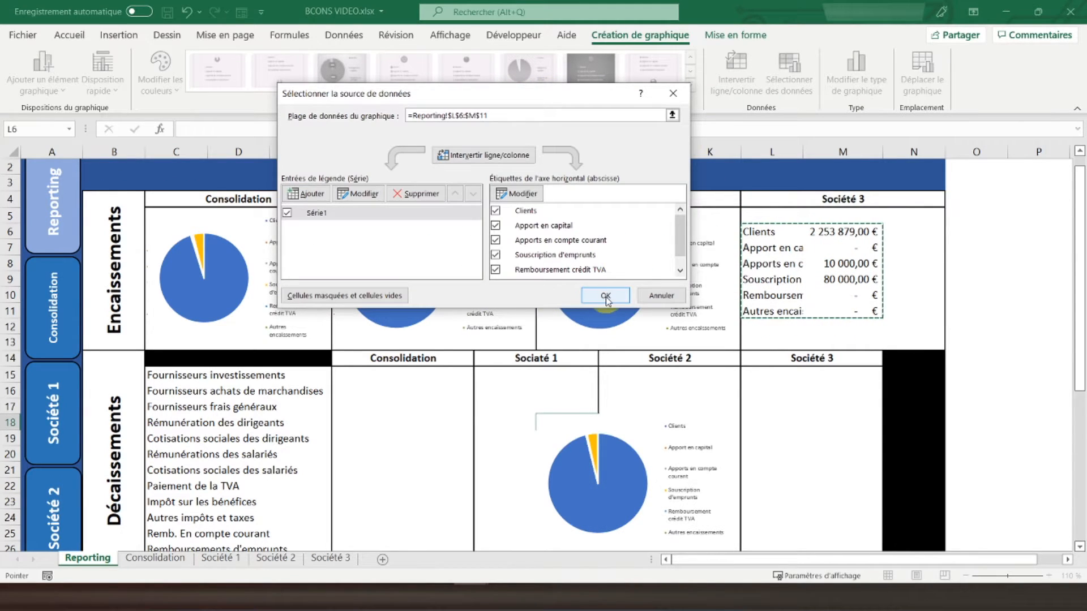
click(604, 297)
Move the new chart into the Société 3 block and align it with the Société 2 chart, clear of the block's borders.
click(625, 422)
drag(618, 418, 821, 213)
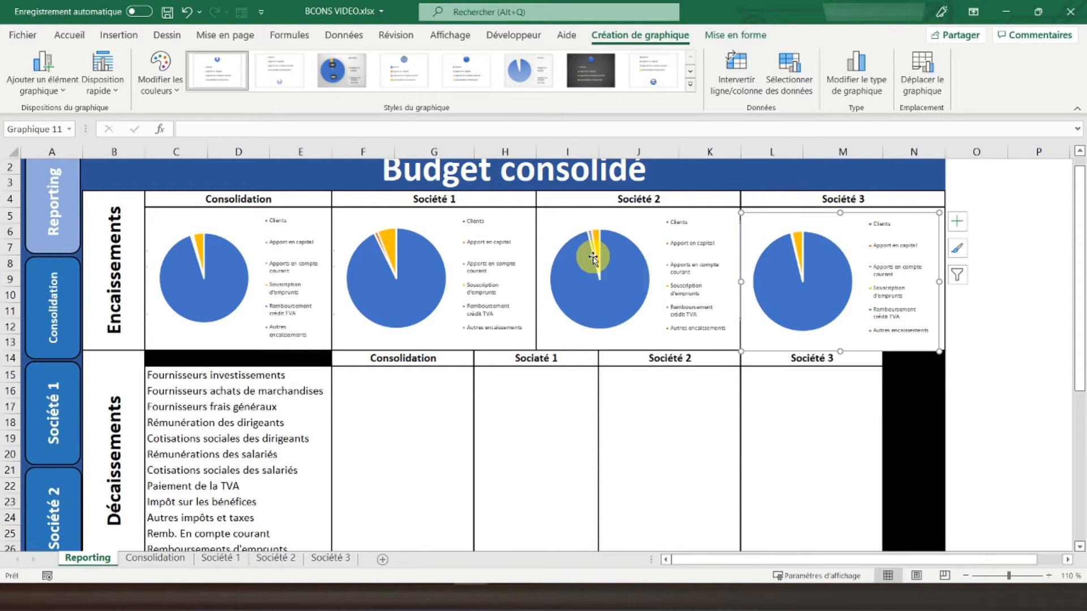
key(Up)
key(Up)
key(Up)
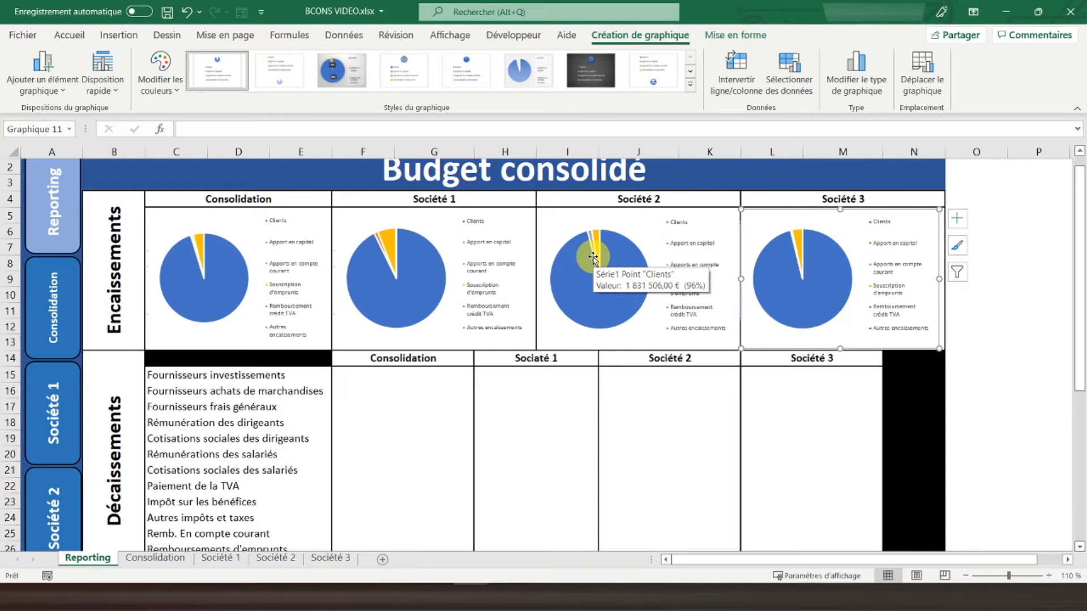
key(Down)
key(Right)
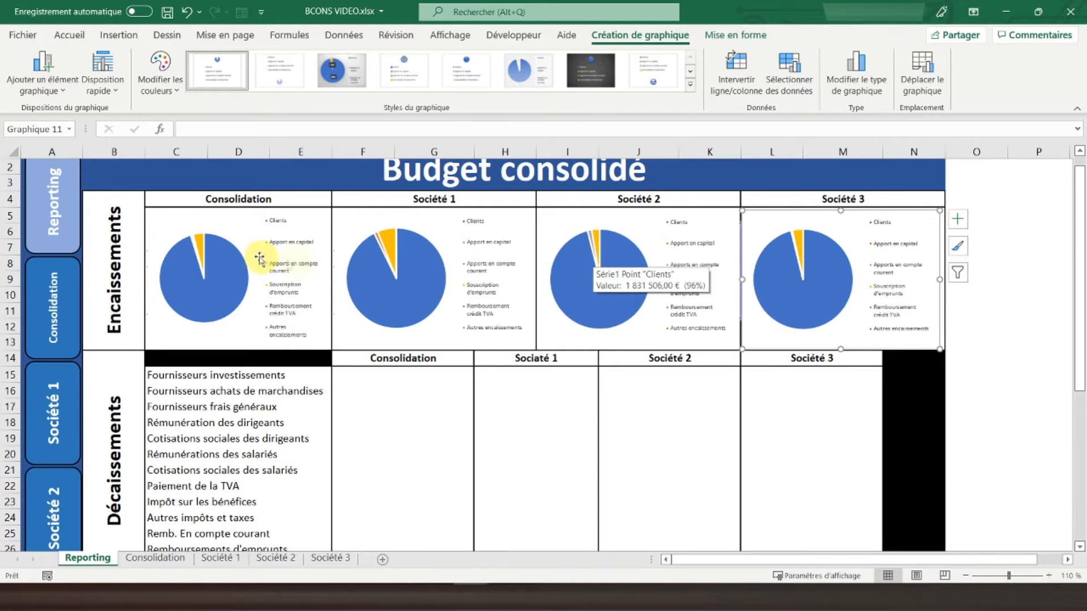
click(116, 286)
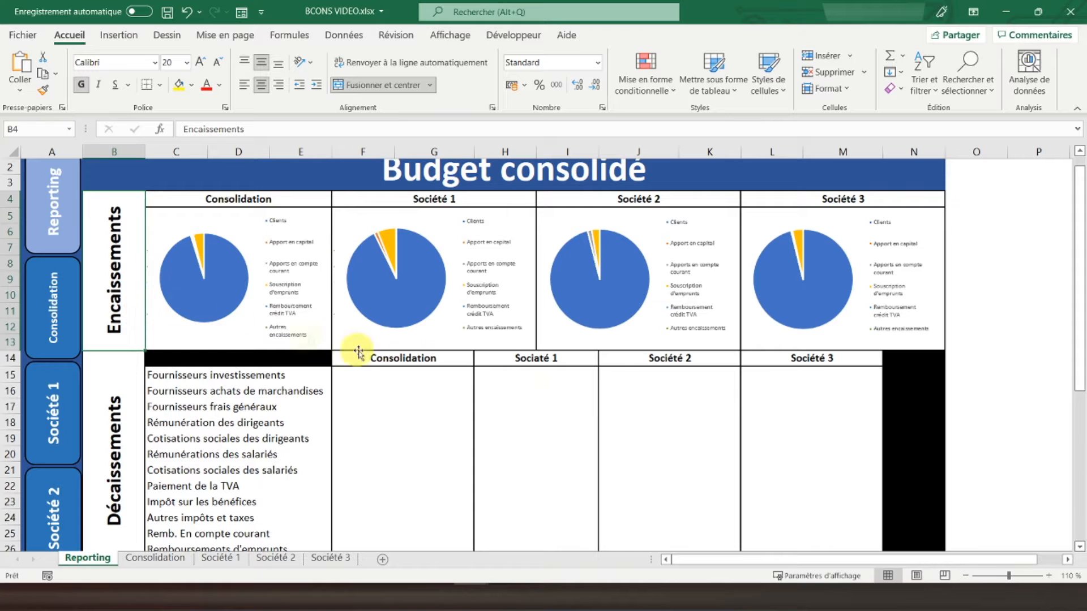
Return to cell A1 of the Reporting sheet and save the workbook.
scroll(153, 257, up, 1)
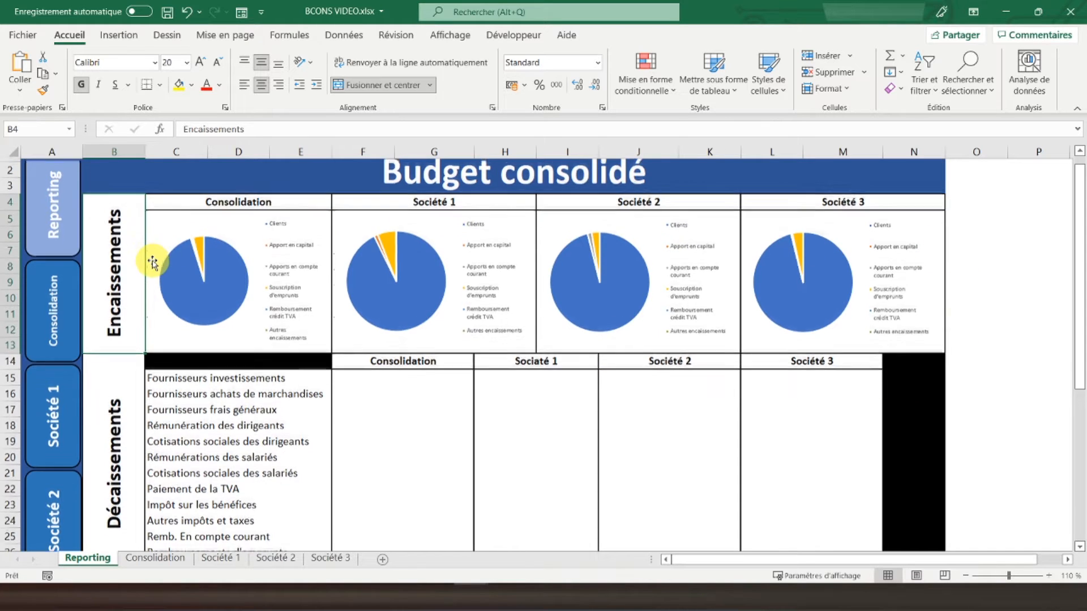
click(25, 163)
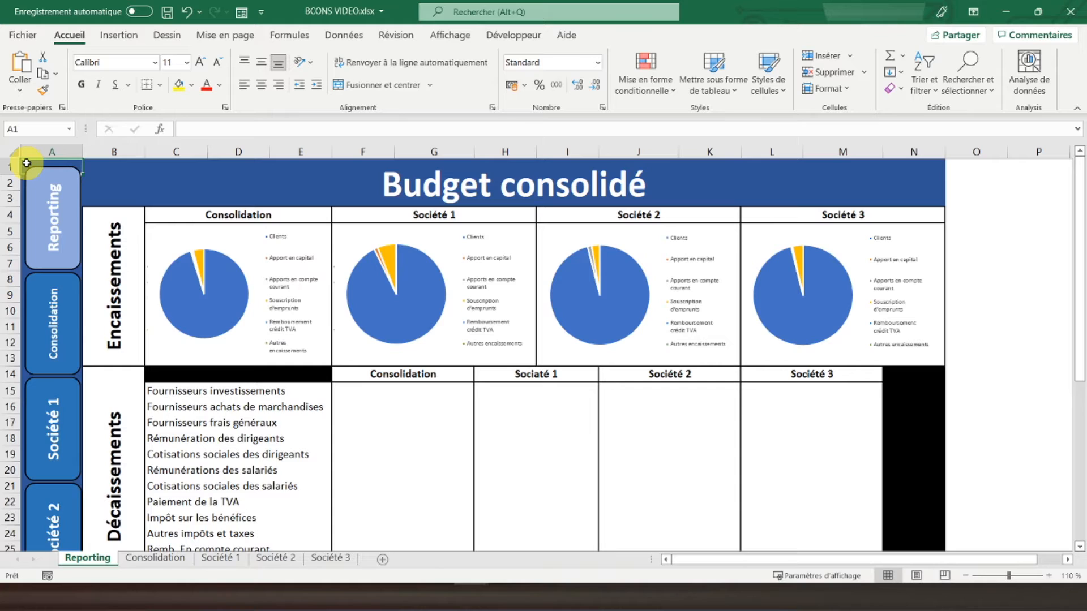
key(ctrl+s)
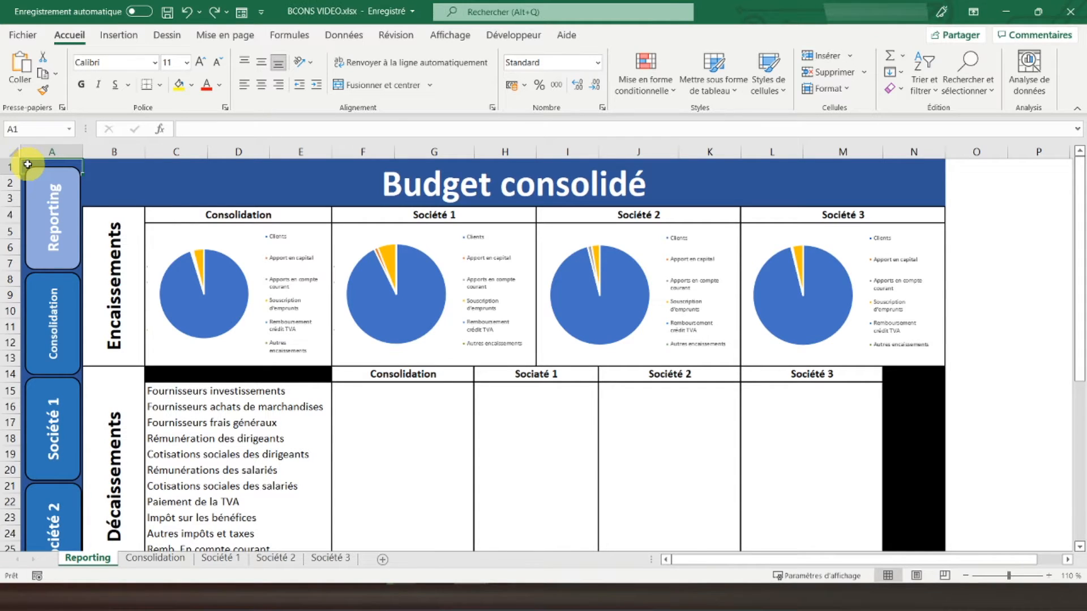
Enter =H15+J15+L15 in F15 to consolidate the three companies' Fournisseurs investissements in the Décaissements section.
click(362, 391)
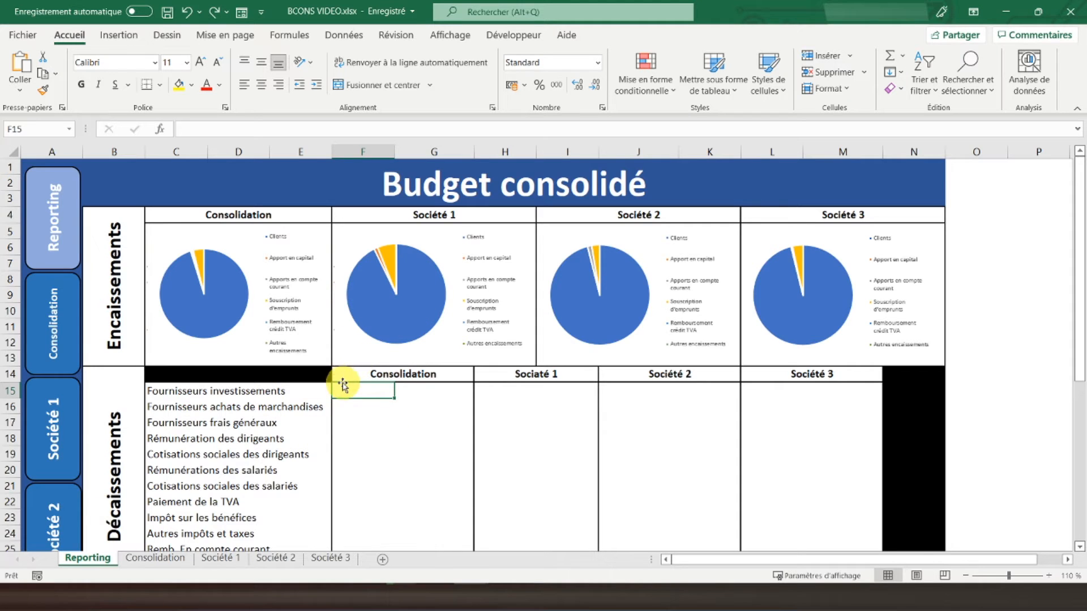
scroll(317, 380, down, 2)
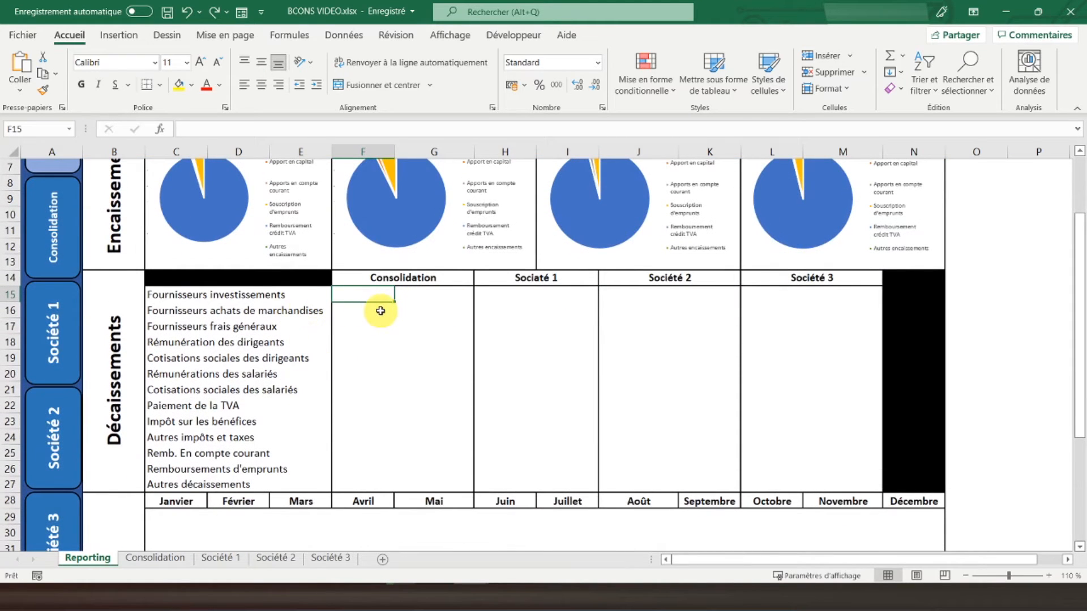
text(=)
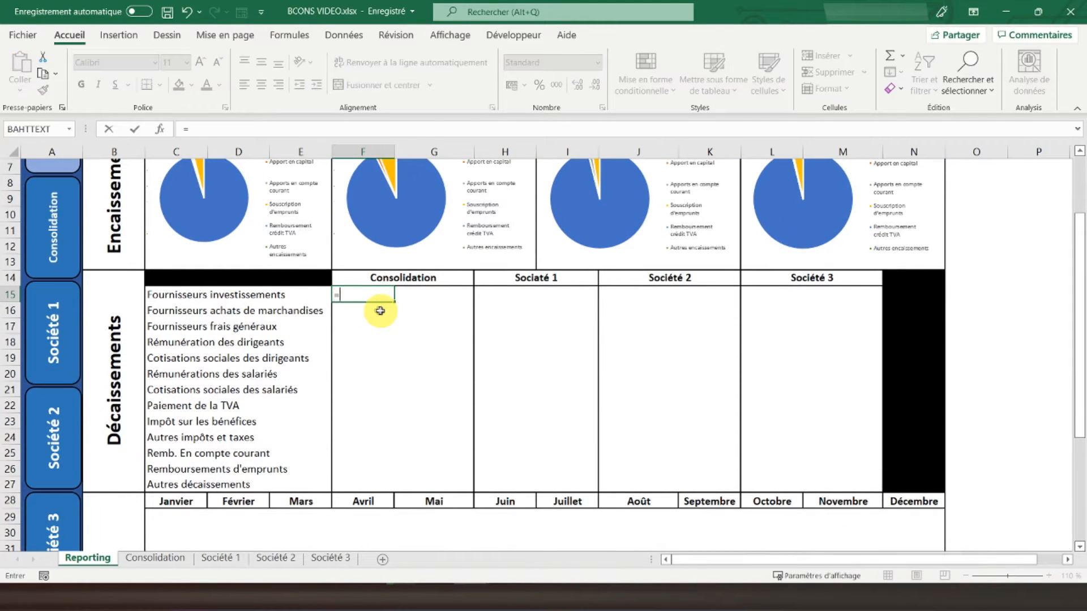
click(493, 295)
text(+)
click(605, 291)
text(+)
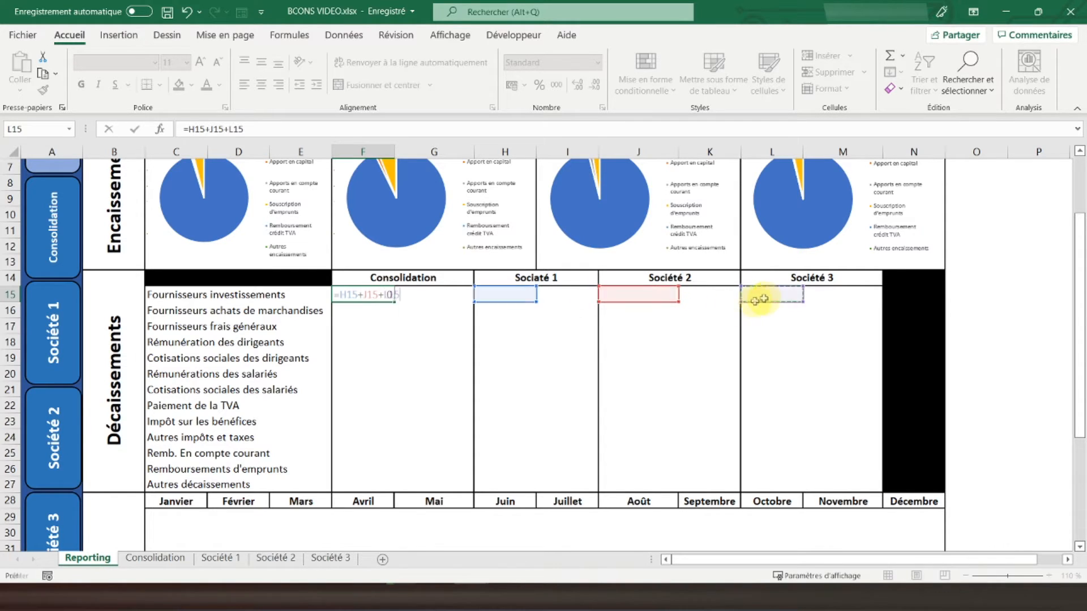
key(Return)
Copy F15 into F16:F27 as formulas only, and apply the euro accounting format to F15:M27.
click(363, 294)
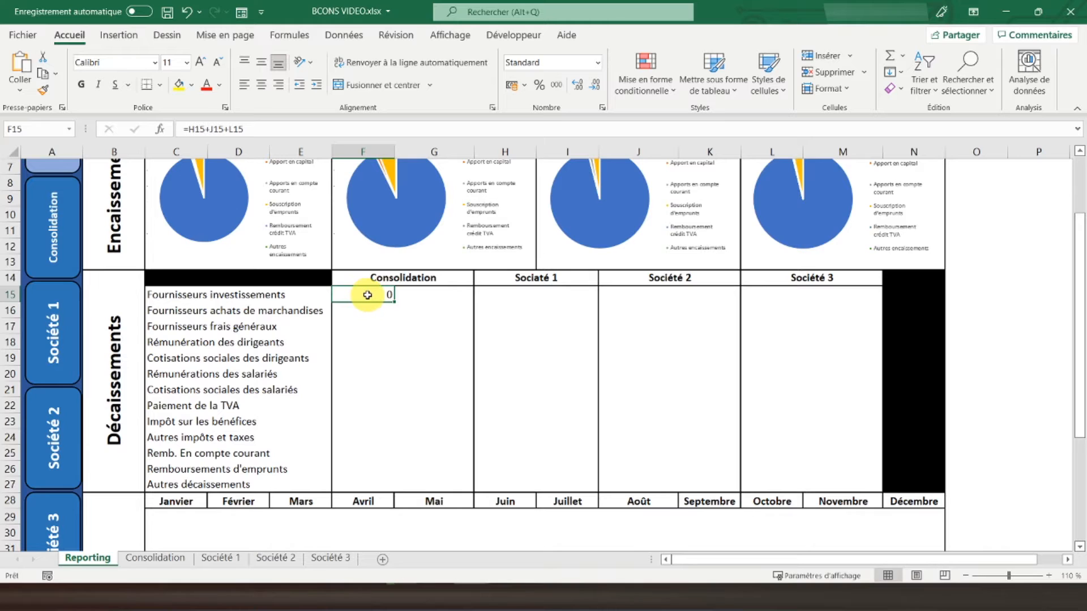
right_click(368, 295)
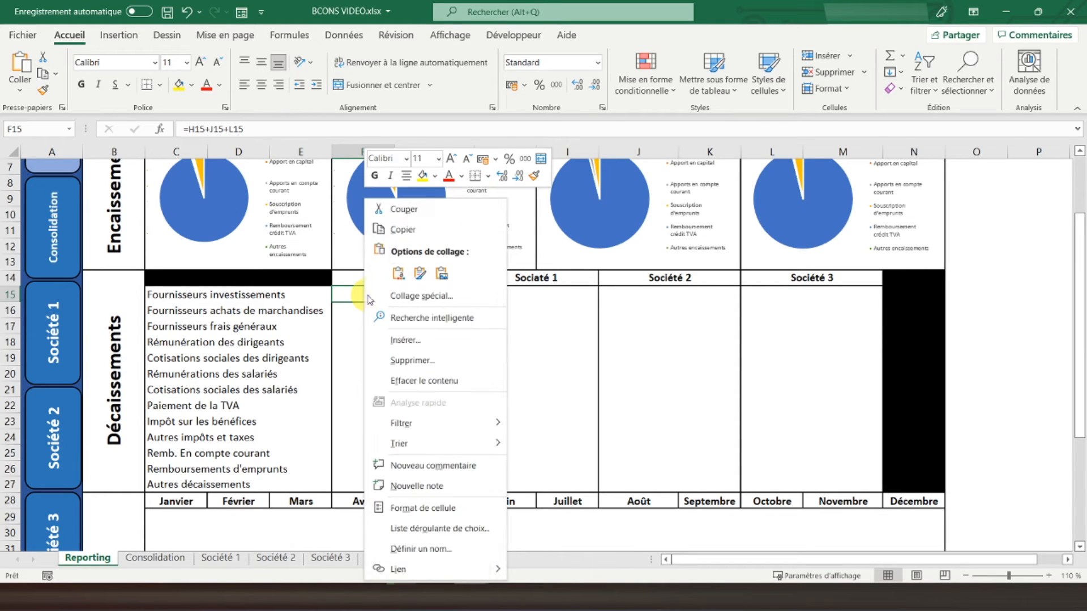
click(387, 230)
drag(368, 309, 352, 478)
right_click(351, 362)
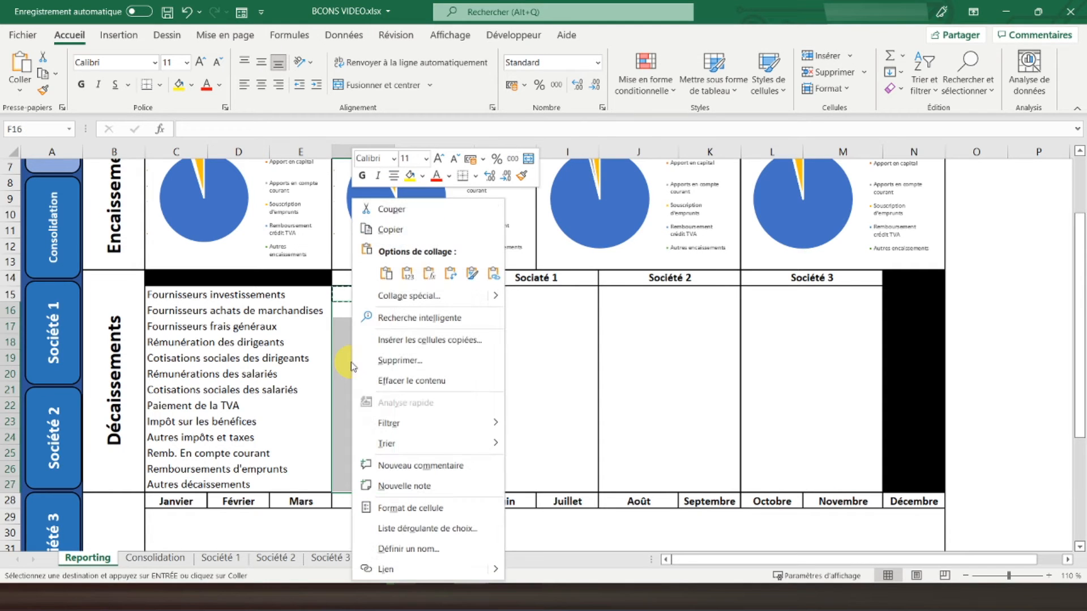
click(427, 276)
drag(385, 295, 838, 480)
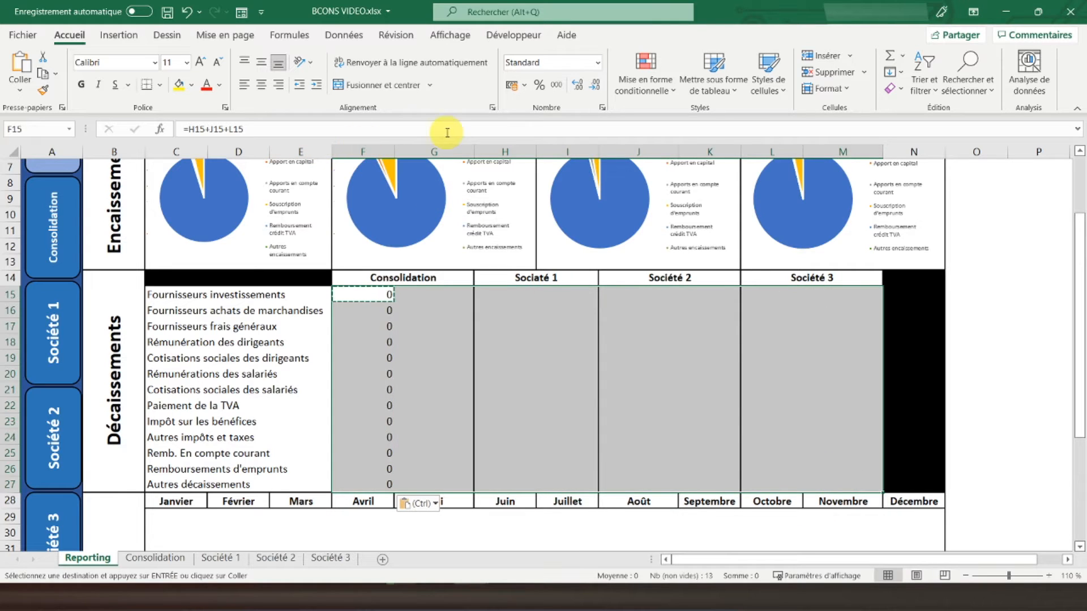
click(513, 88)
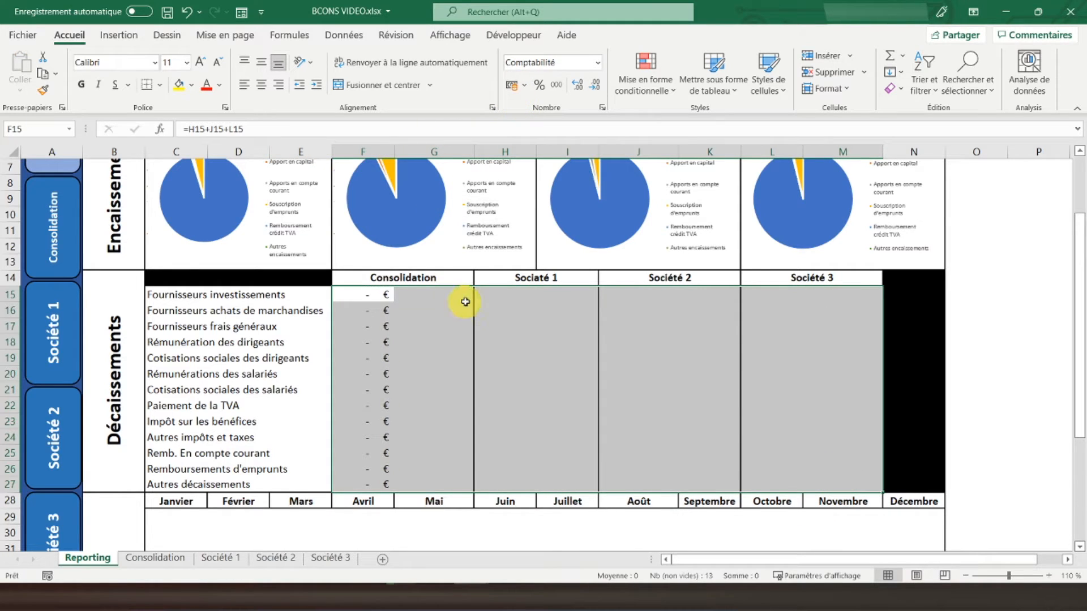
Link H15 to the yearly Fournisseurs investissements total in cell O12 of the Société 1 sheet.
click(487, 295)
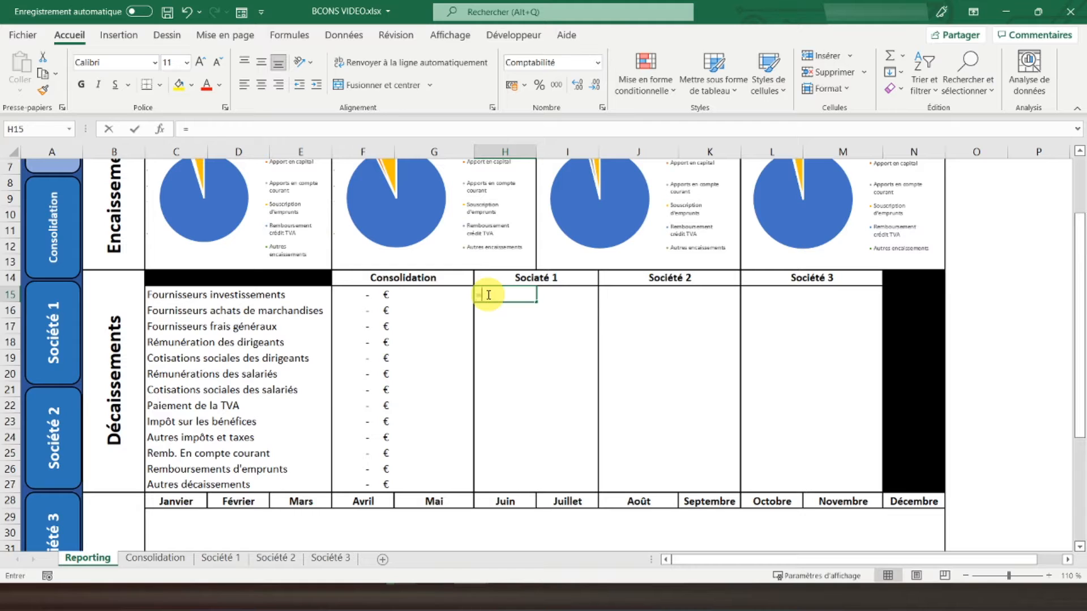
click(219, 559)
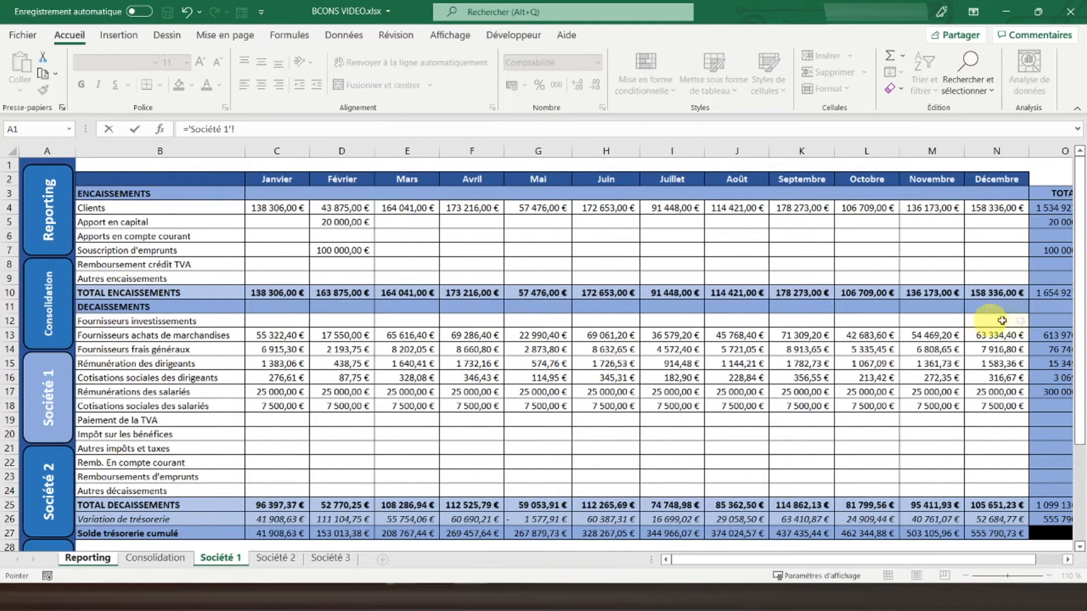
key(Return)
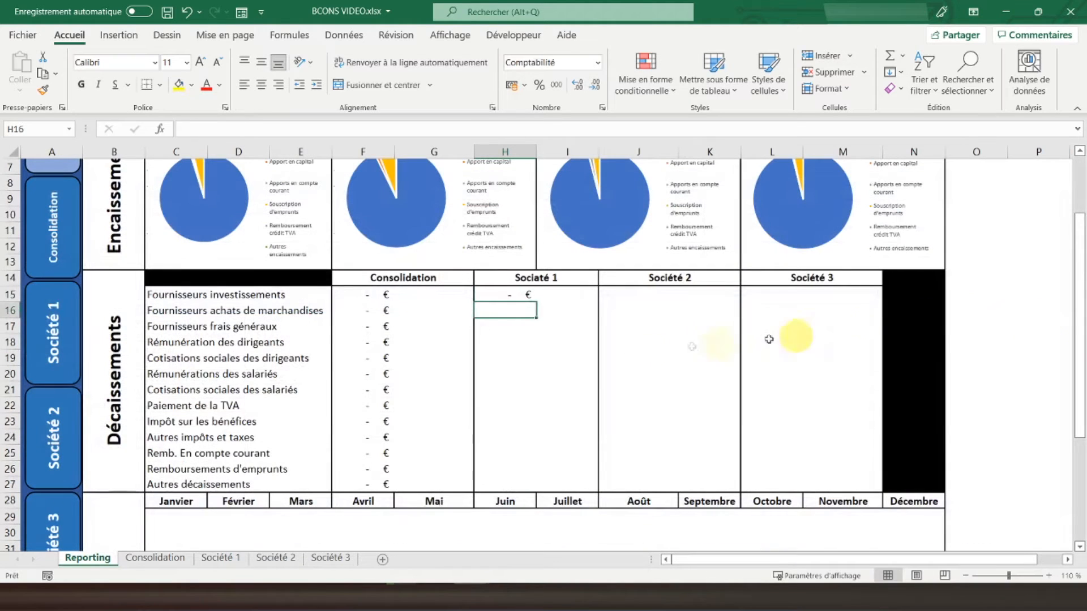
Copy the Société 1 link in H15 down into H16:H27 as formulas only in the Décaissements table.
click(511, 297)
right_click(510, 296)
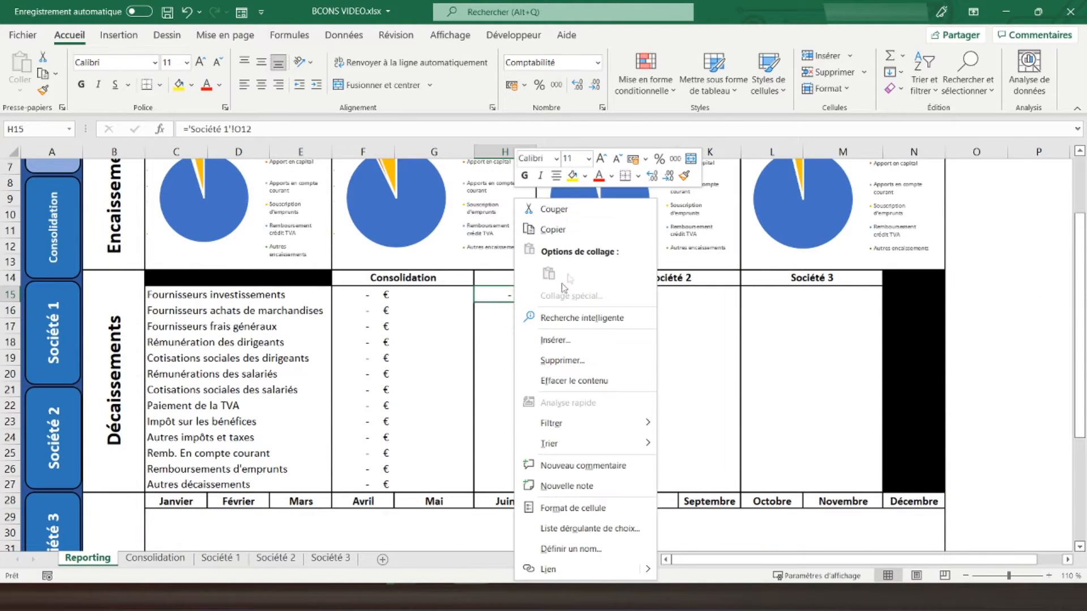
click(547, 231)
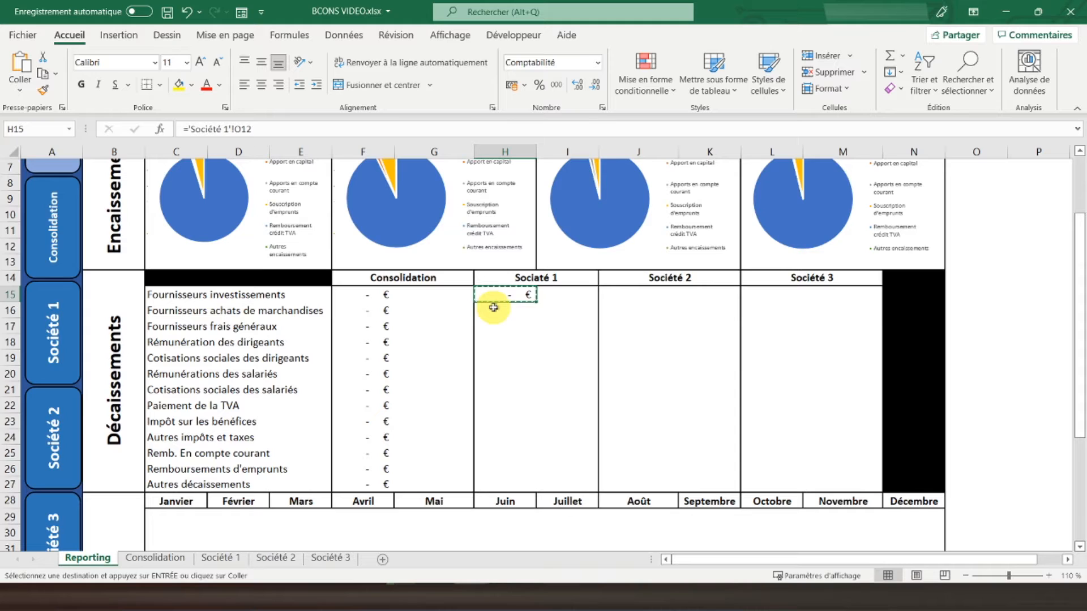
drag(495, 308, 498, 480)
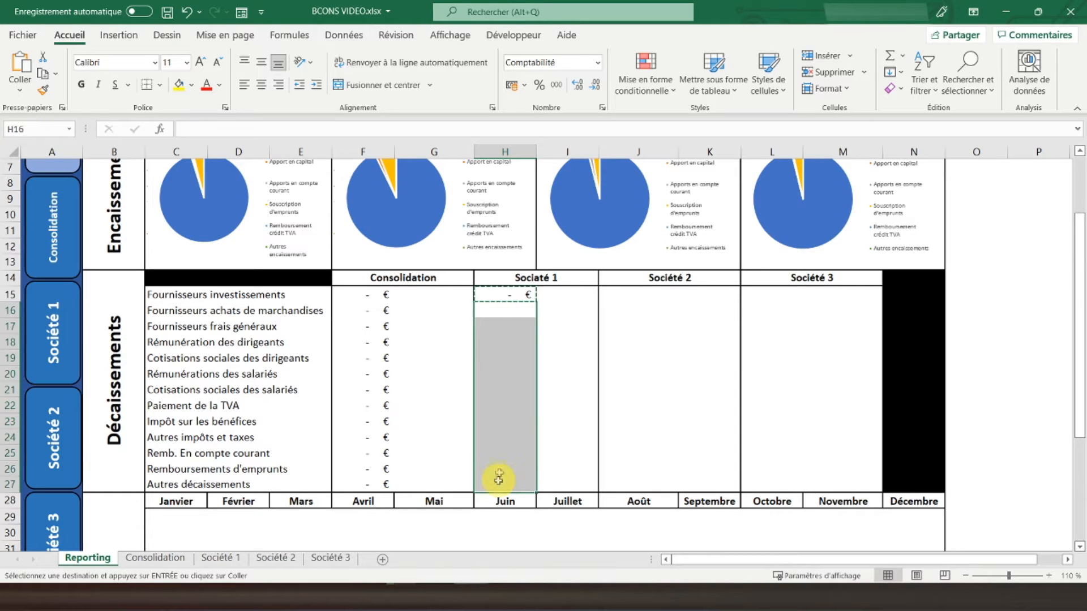
right_click(498, 333)
click(576, 272)
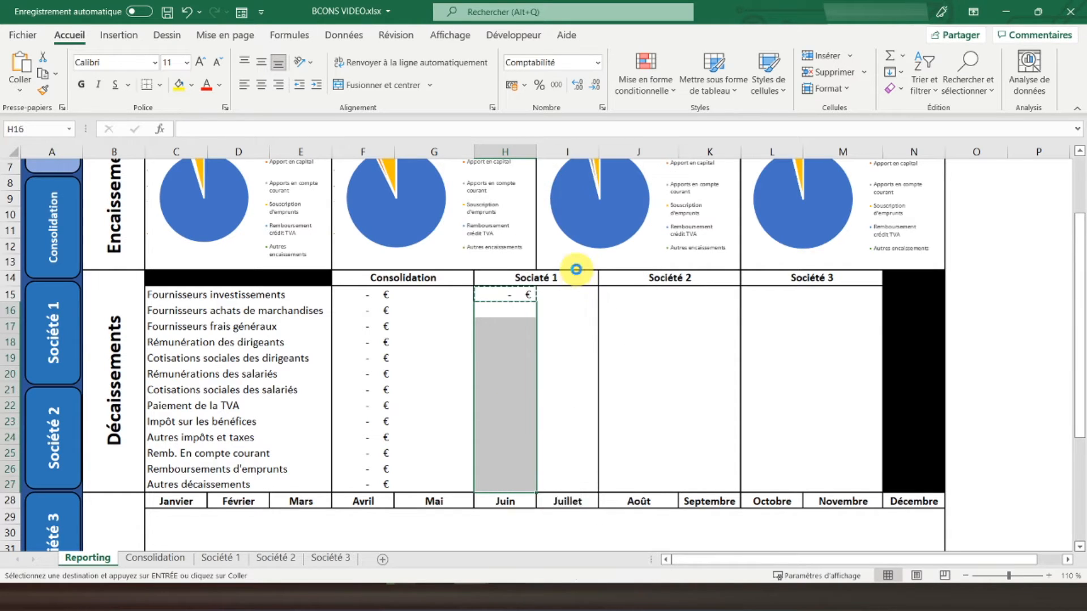
Link J15 to the yearly Fournisseurs investissements total in cell O12 of the Société 2 sheet.
click(611, 293)
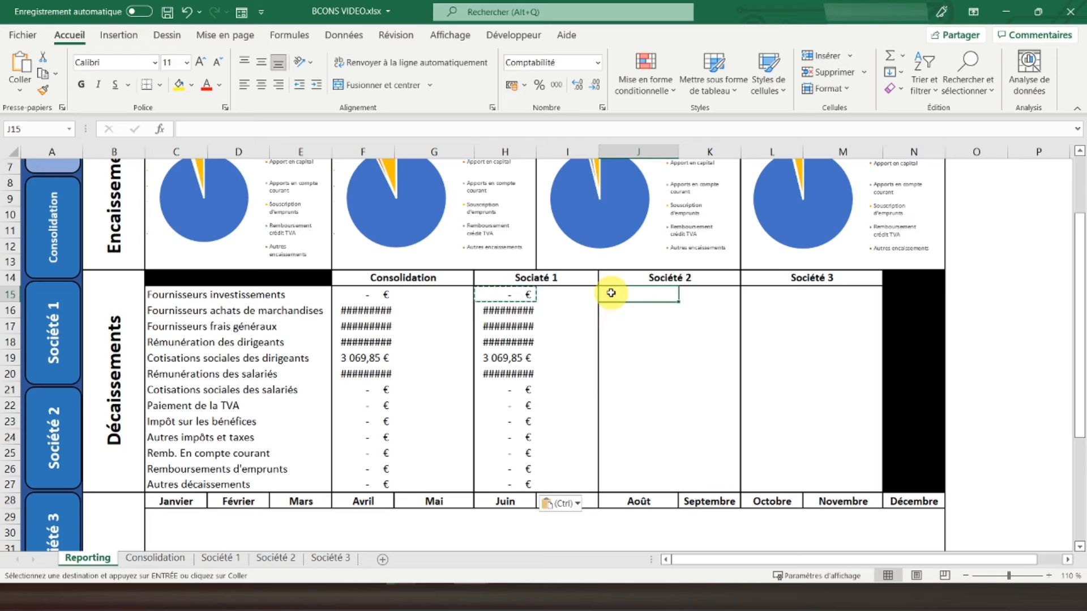
text(=)
click(277, 558)
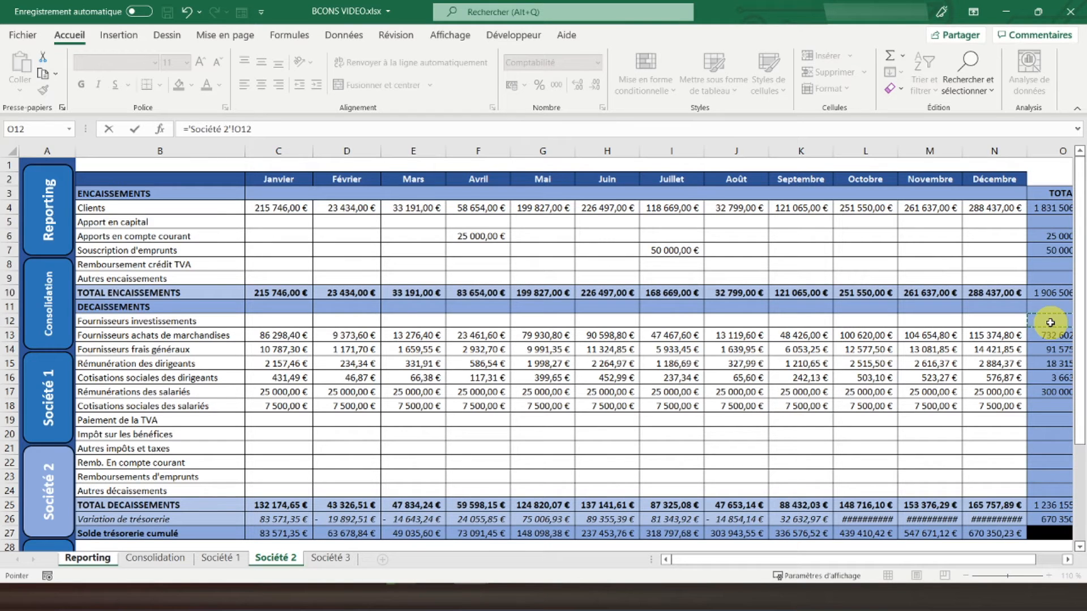
key(Return)
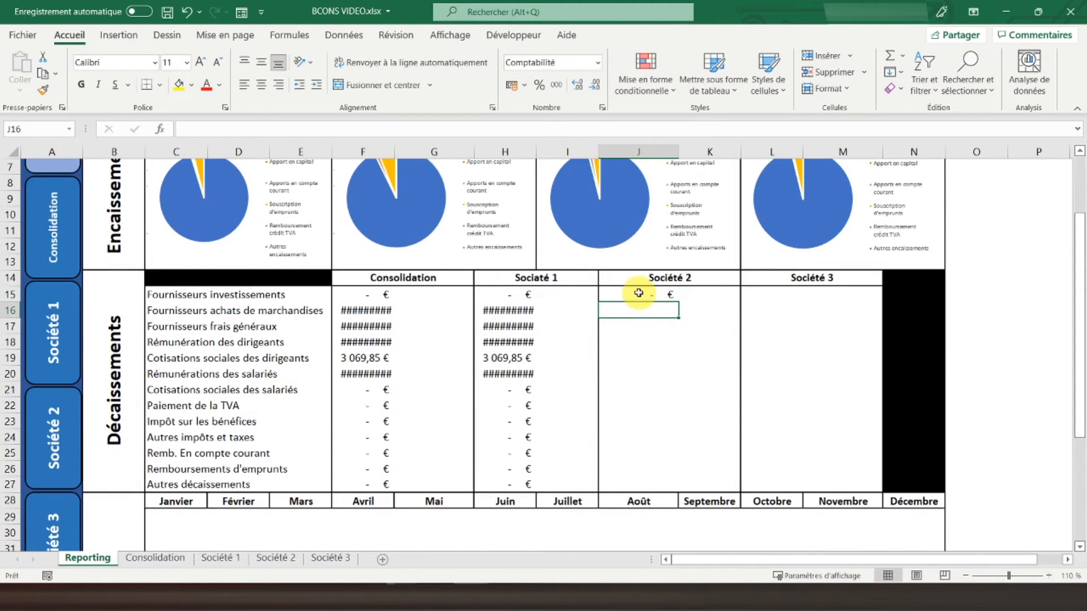
Copy the Société 2 link in J15 down into J16:J27 as formulas only.
right_click(636, 293)
click(678, 230)
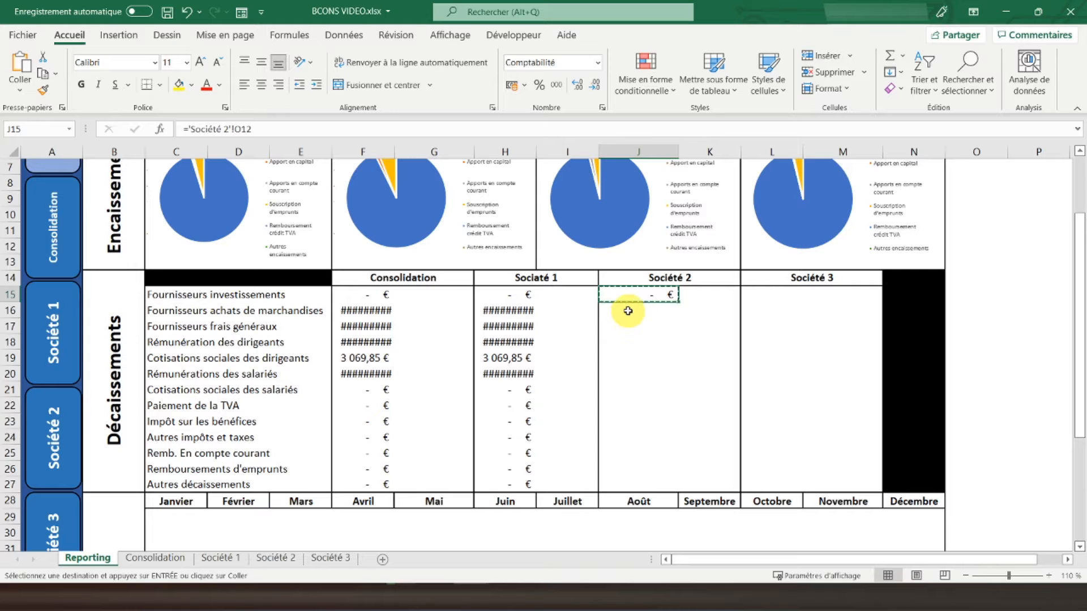
drag(629, 310, 625, 478)
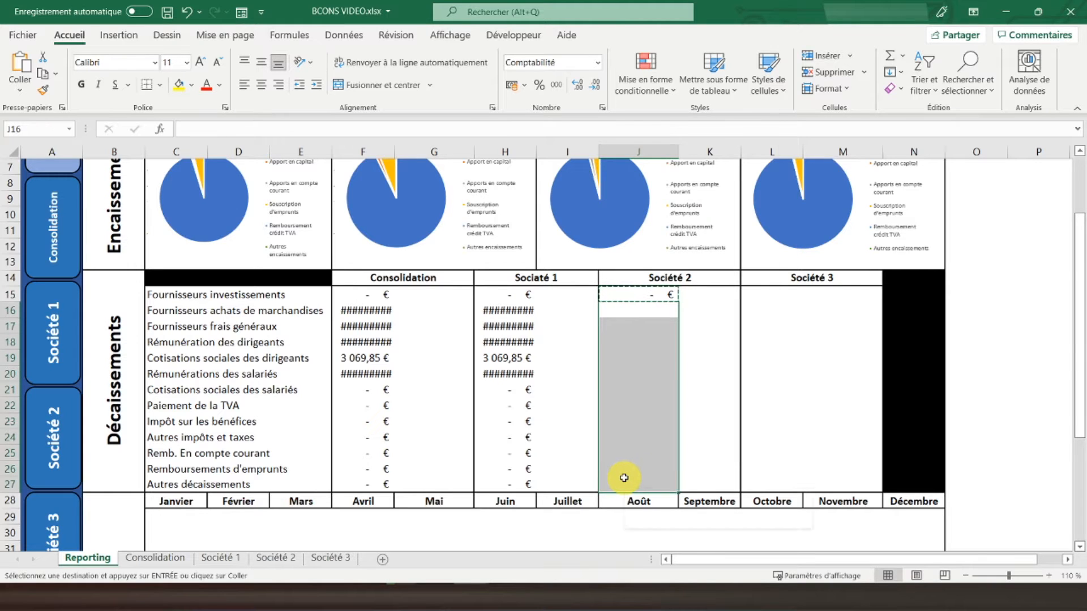
right_click(624, 478)
click(701, 170)
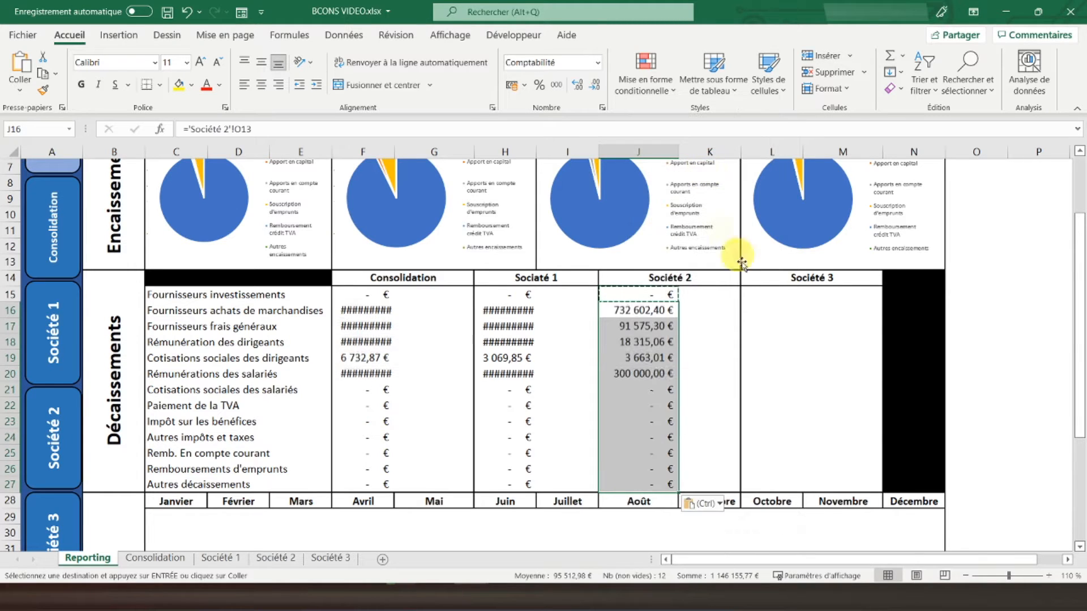
Link L15 to the yearly Fournisseurs investissements total in cell O12 of the Société 3 sheet.
click(761, 295)
text(=)
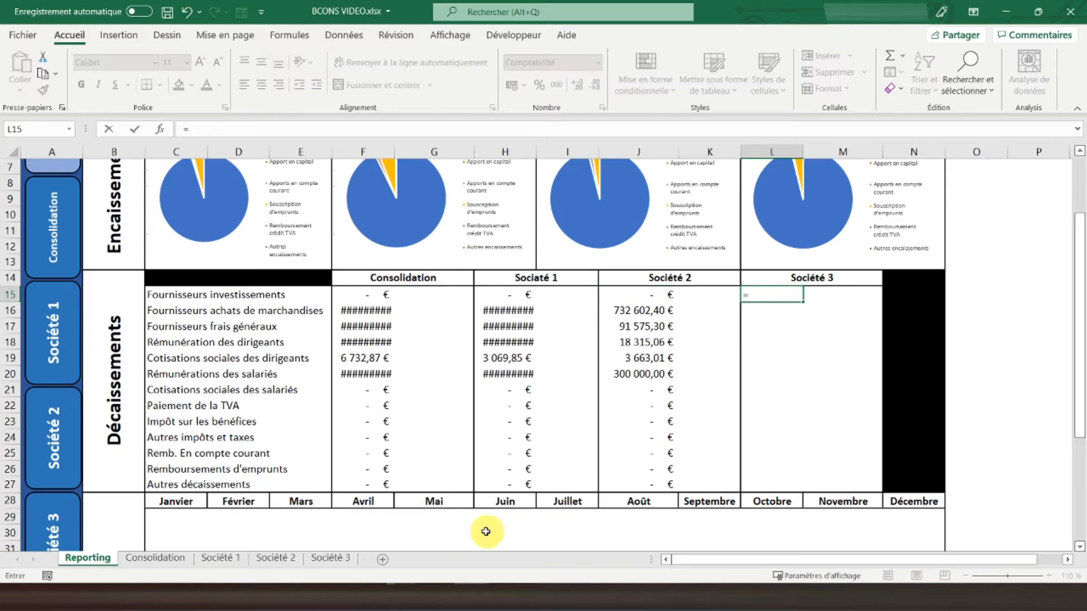
click(330, 558)
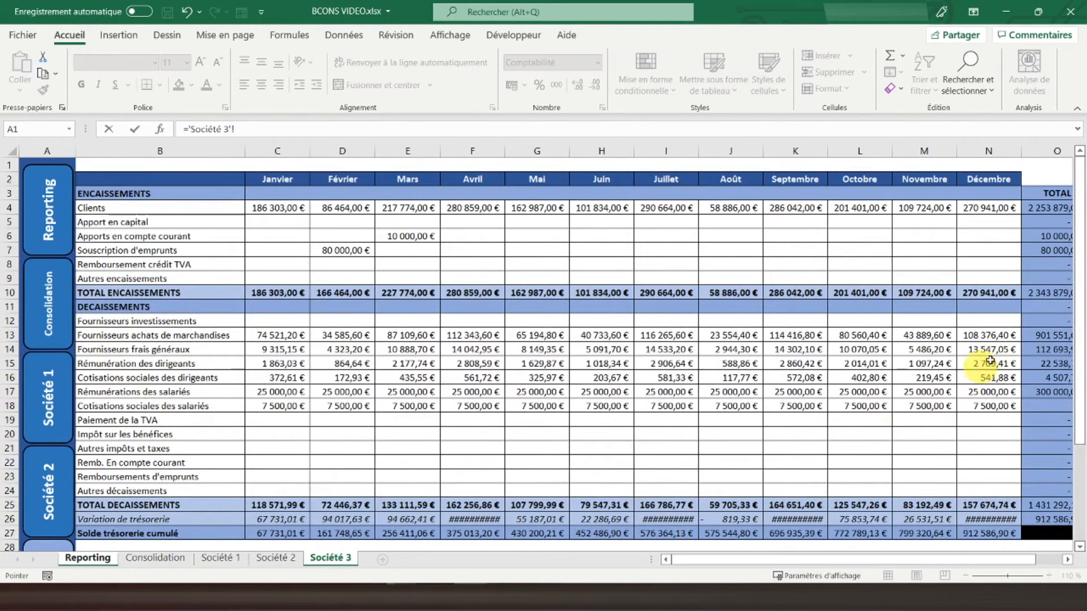
key(Return)
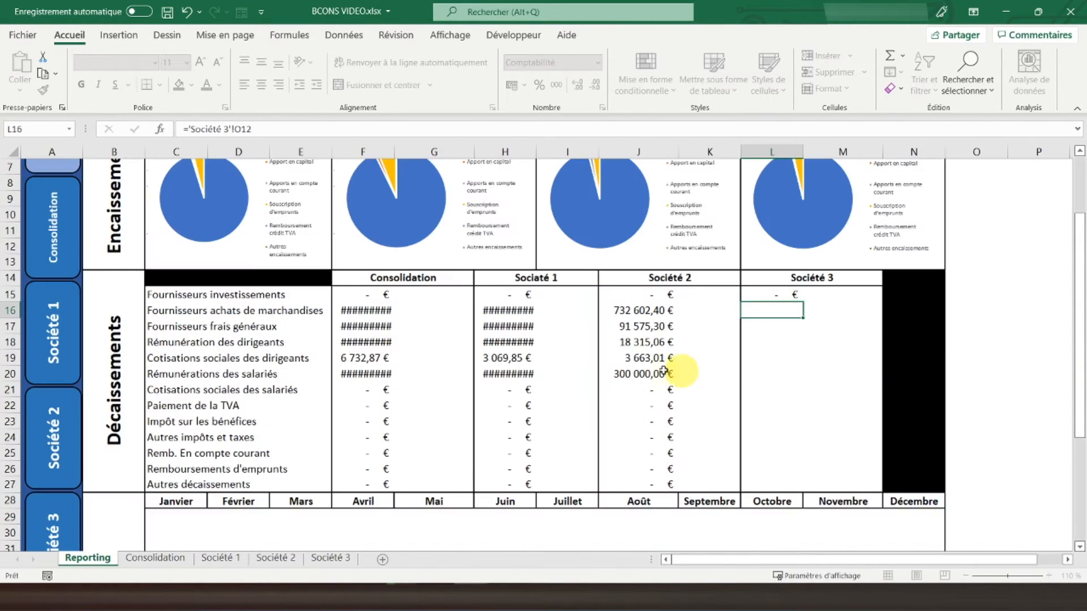
Copy the Société 3 link in L15 down into L16:L27 as formulas only.
right_click(777, 294)
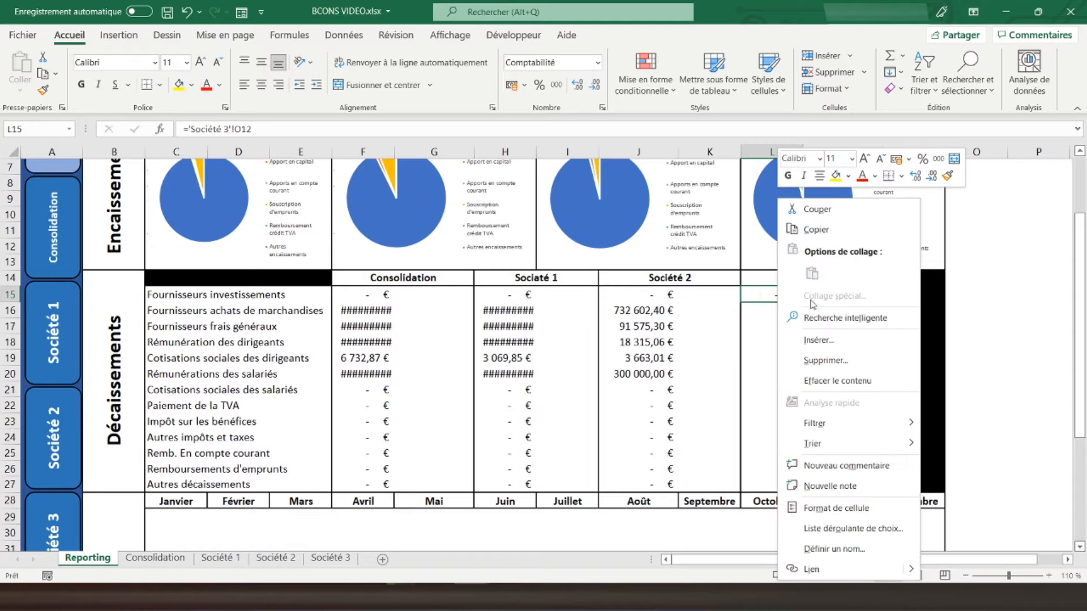
click(819, 231)
drag(772, 309, 769, 480)
right_click(769, 479)
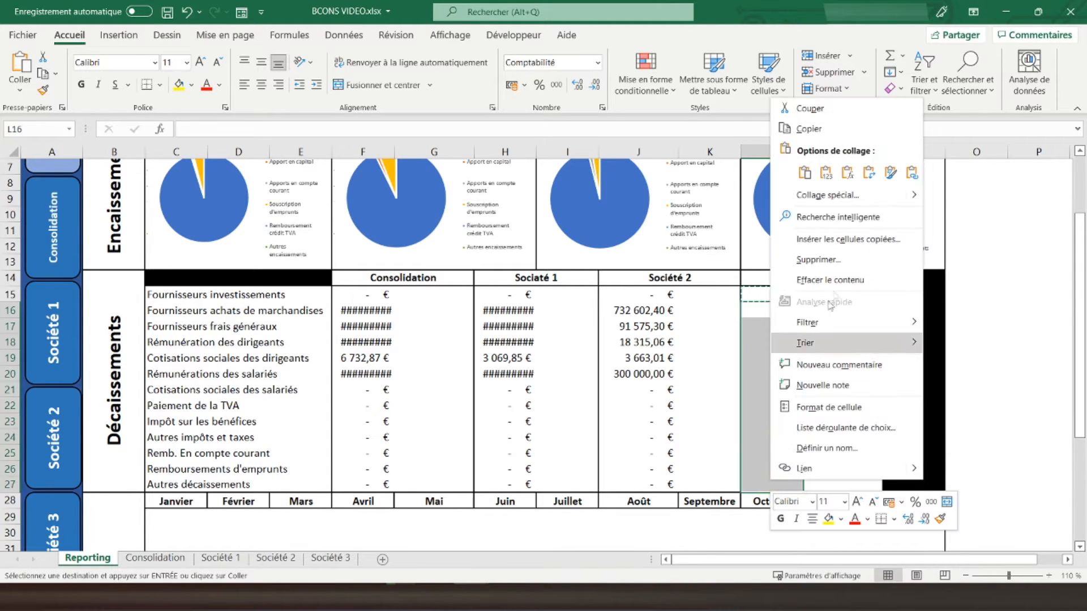
click(847, 173)
Insert a 2D clustered bar chart from C15:F27 and move it over the Décaissements table.
click(328, 306)
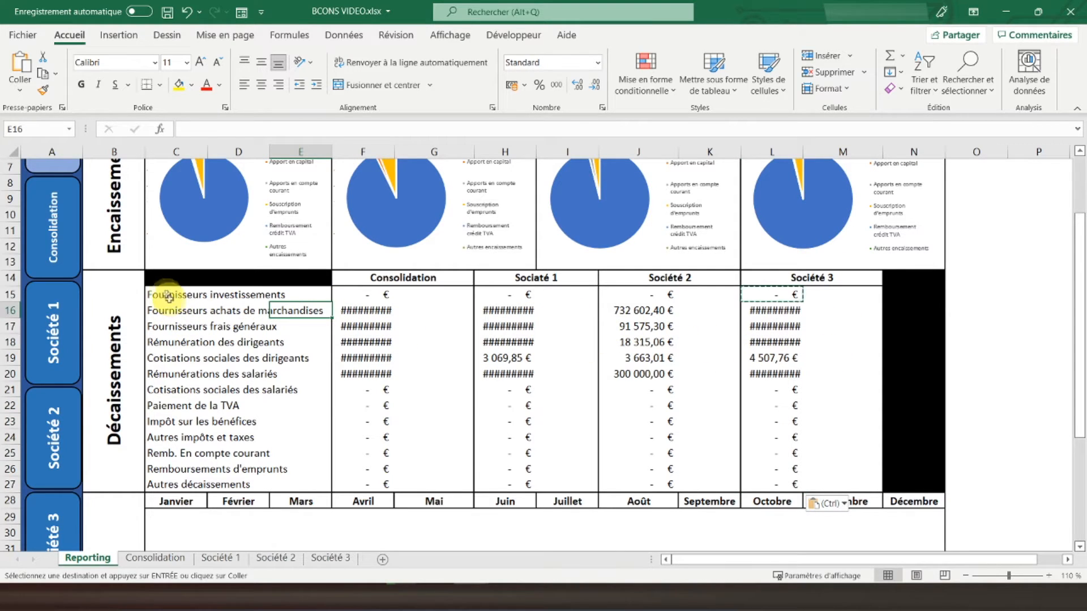
drag(164, 292, 378, 482)
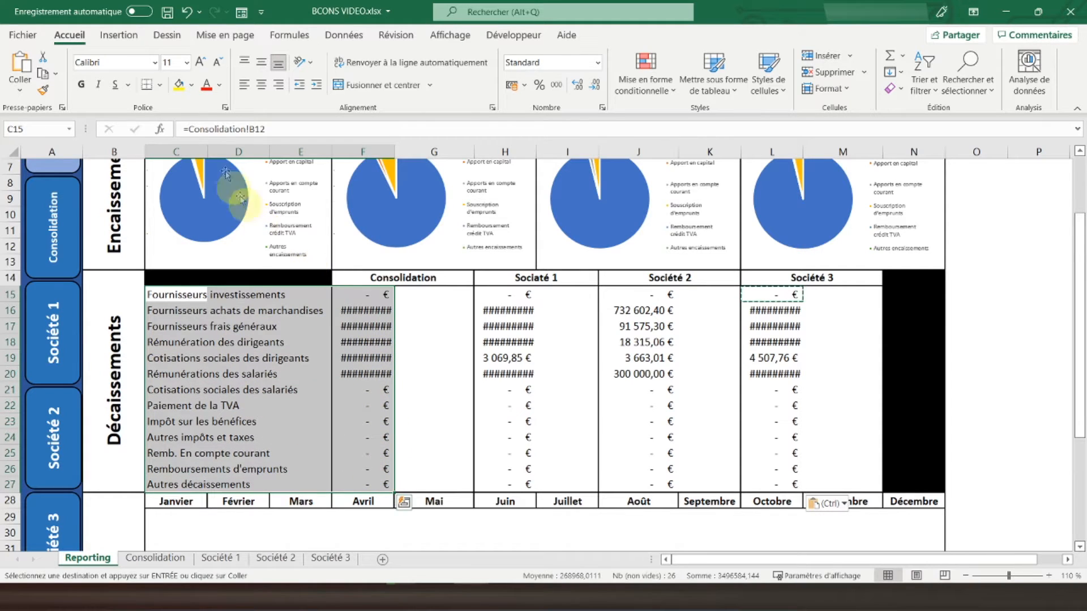
click(125, 38)
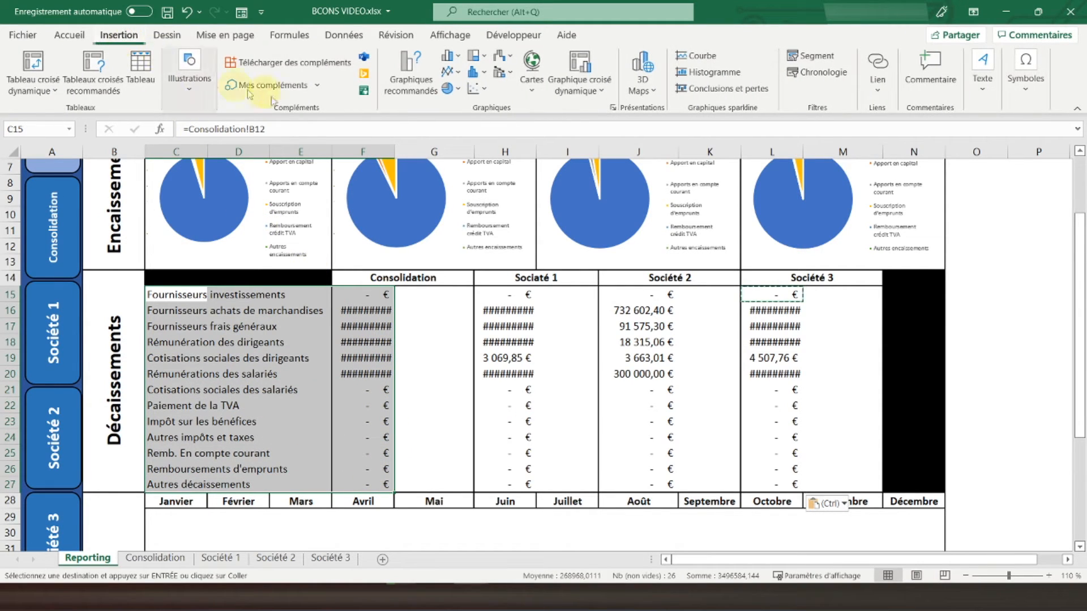
click(456, 59)
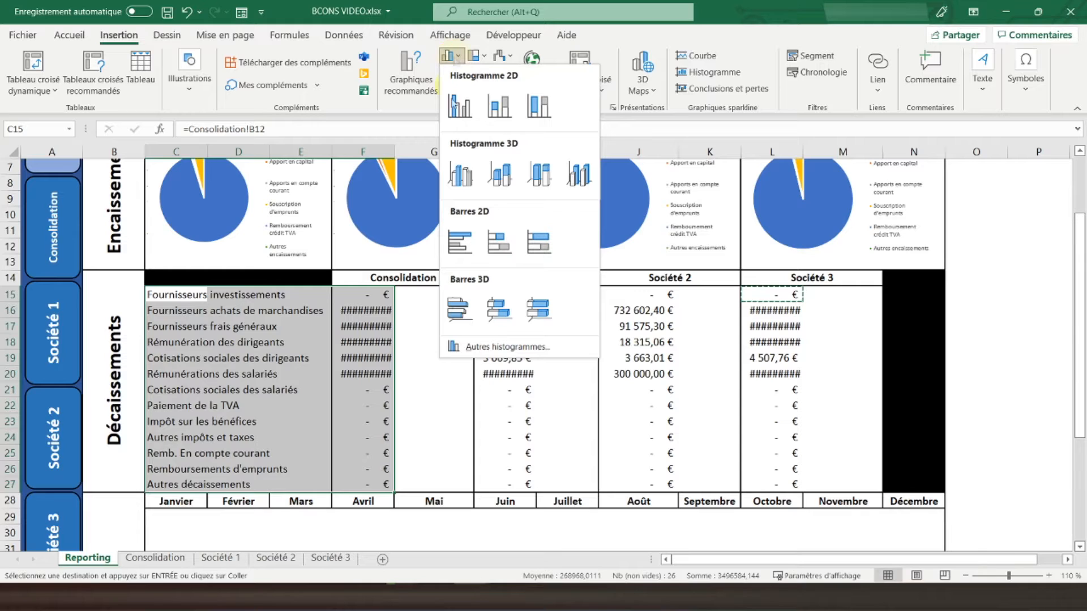
click(460, 244)
drag(467, 248, 402, 262)
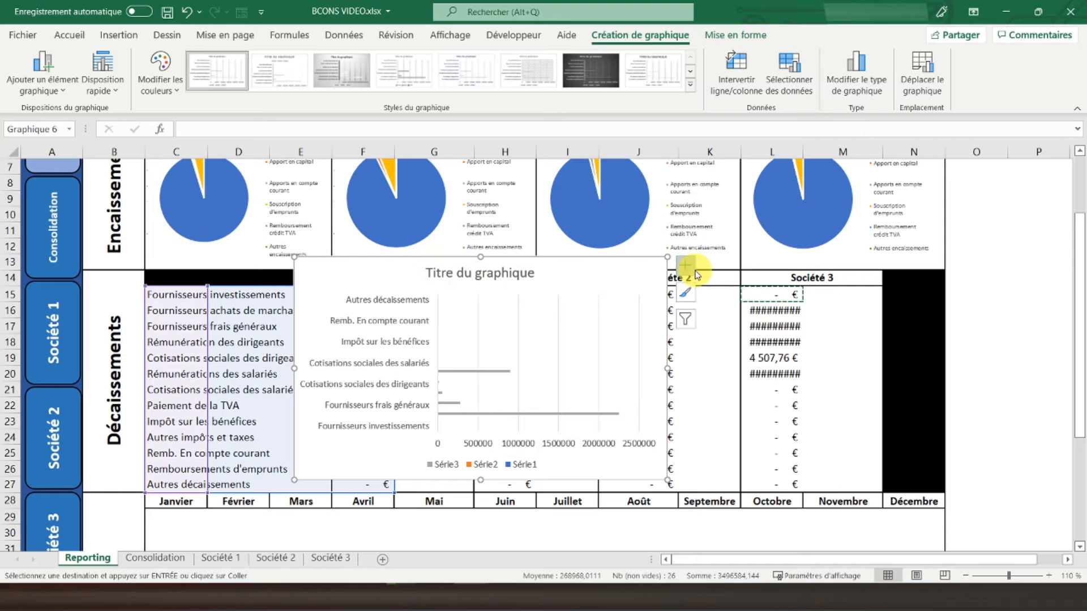
Remove the axes, chart title, gridlines and legend from the Décaissements bar chart.
click(692, 268)
click(735, 285)
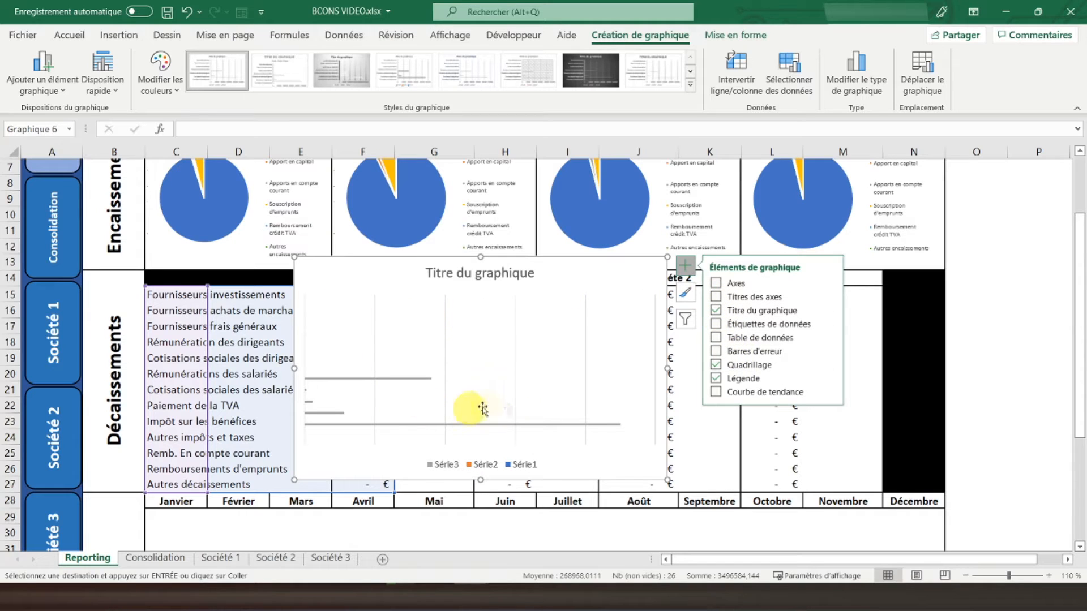
click(716, 310)
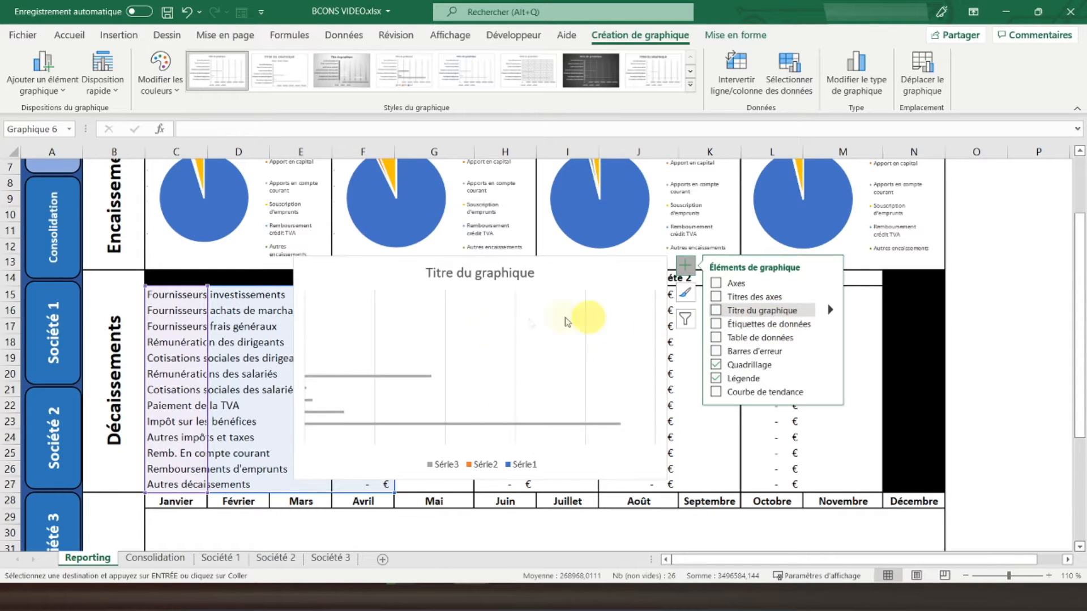
click(757, 366)
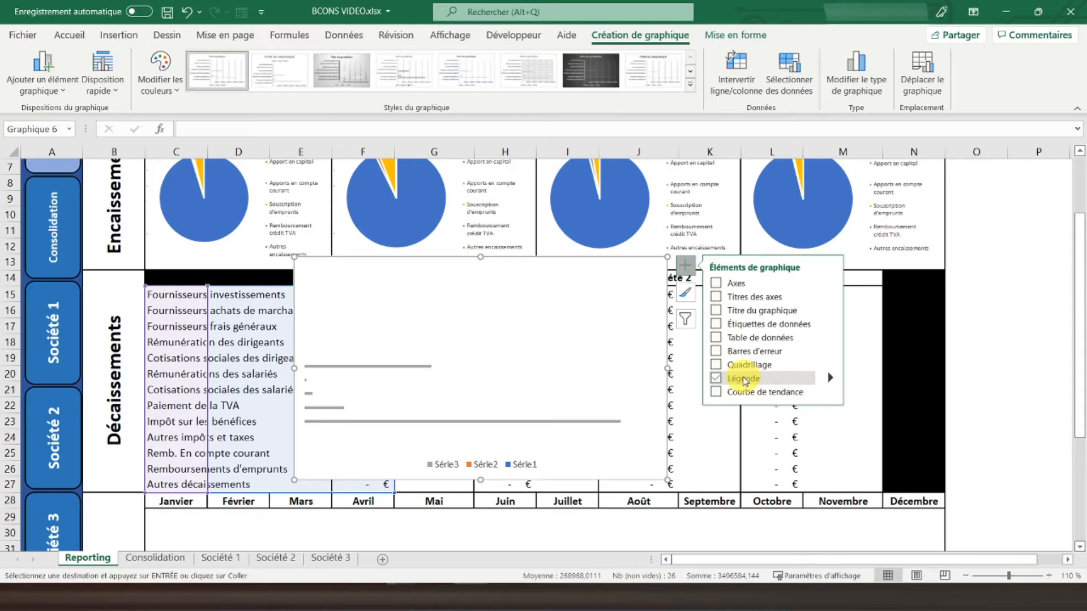
click(745, 380)
Set the bar series' gap width to 0 % and its series overlap to 100 %.
click(380, 383)
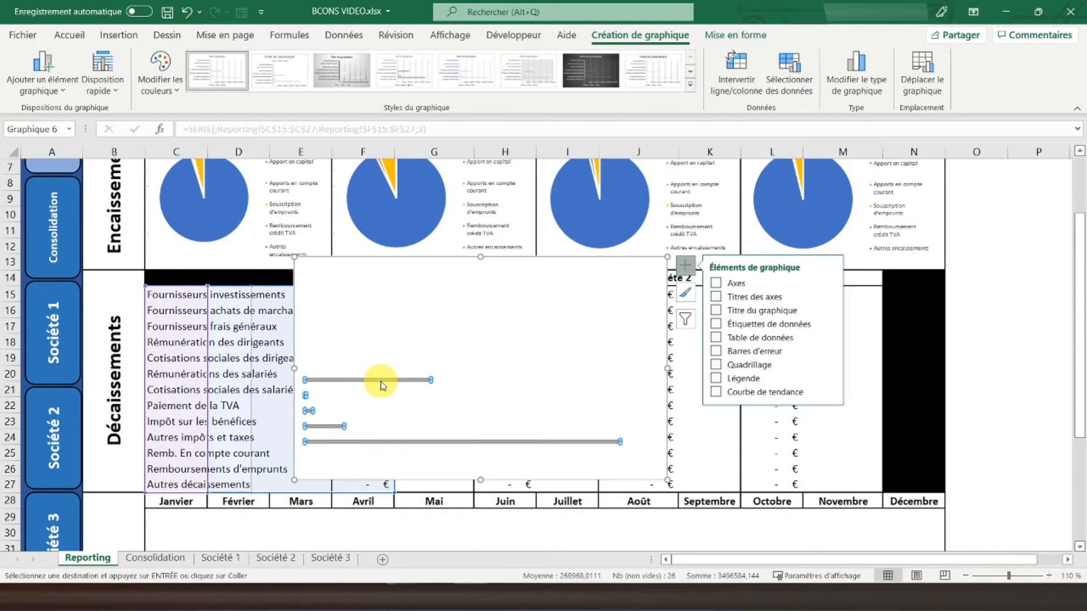
double_click(381, 384)
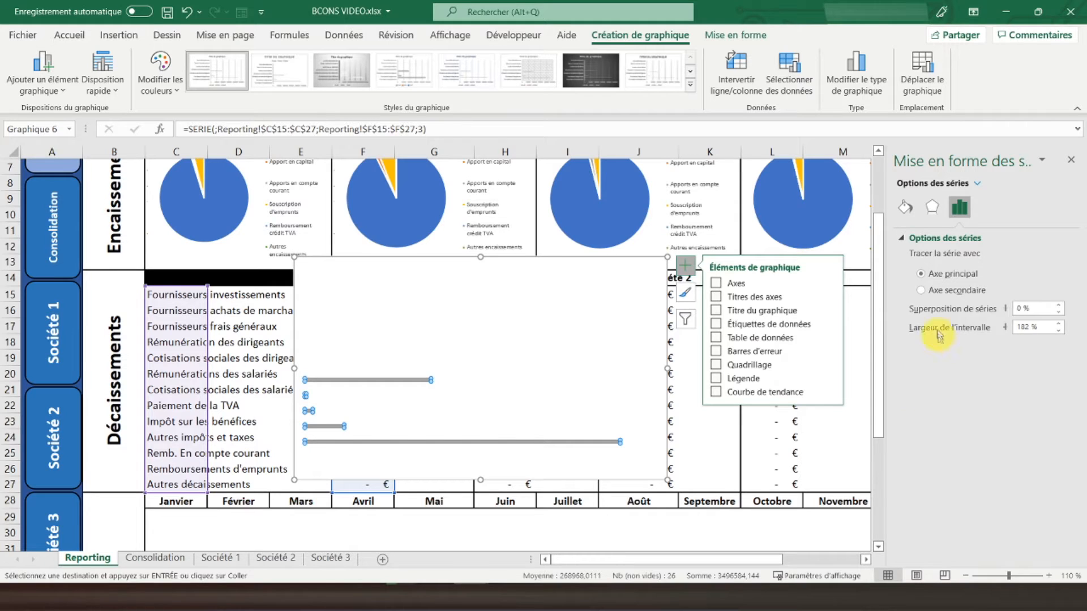
drag(1029, 328, 991, 329)
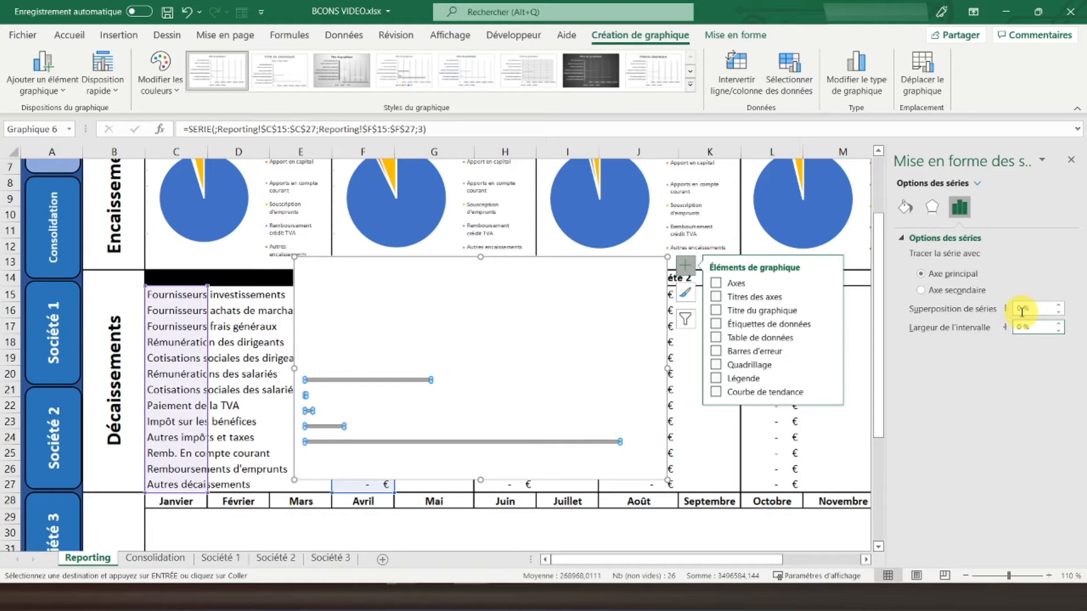
click(1015, 309)
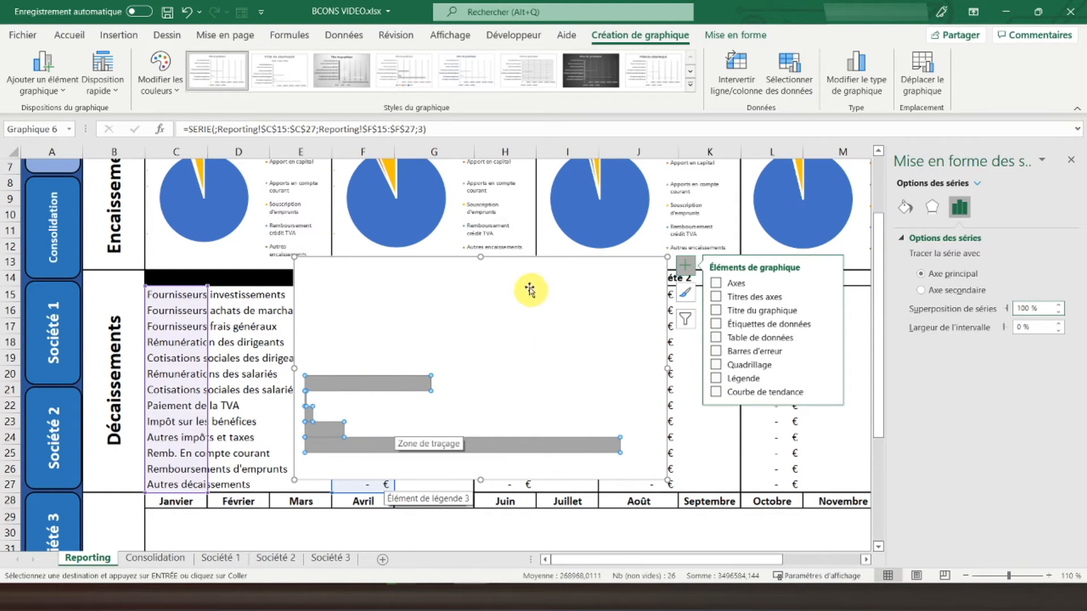
Close the formatting pane and remove the outline of the bar chart's chart area.
click(507, 262)
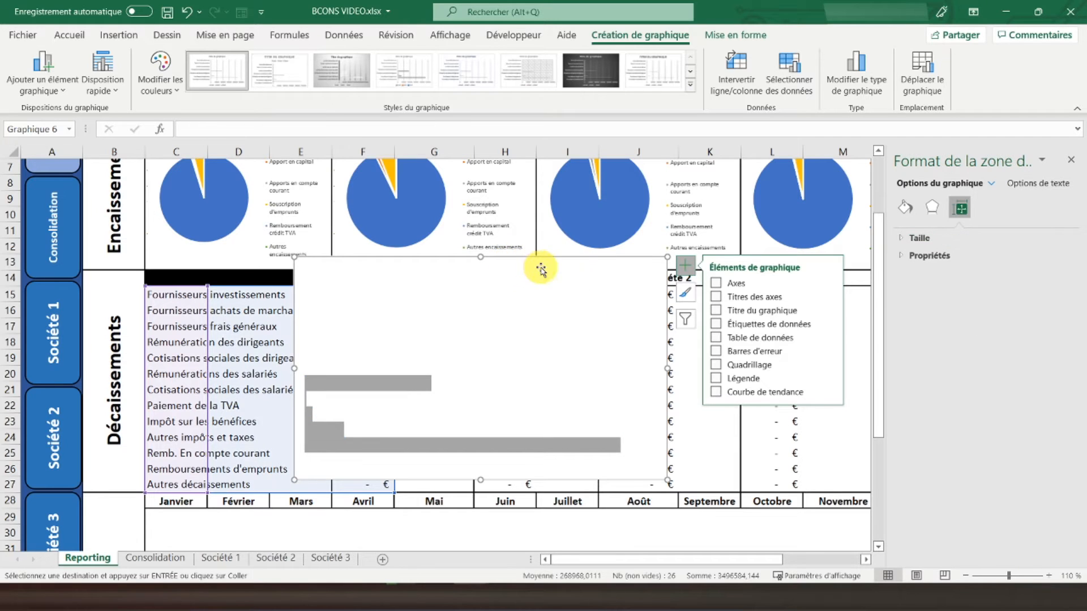
click(1073, 162)
right_click(591, 266)
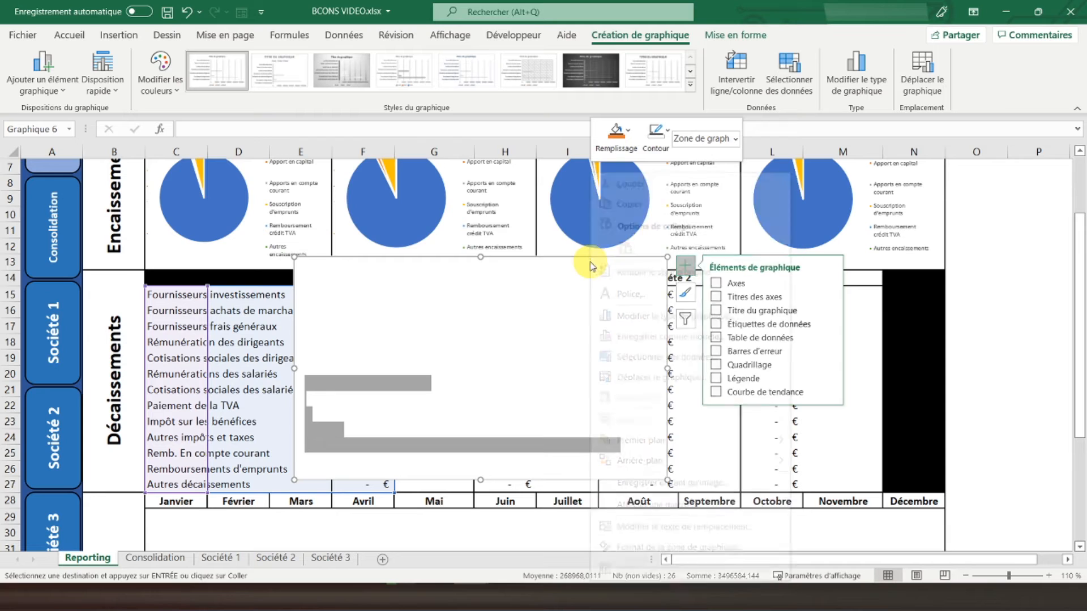
click(669, 141)
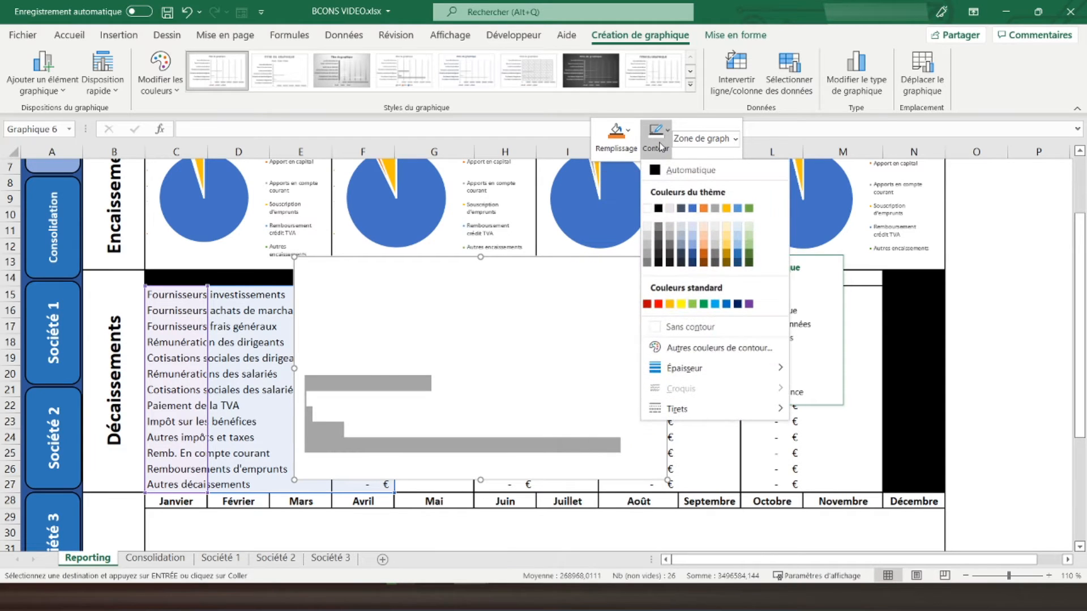
click(680, 326)
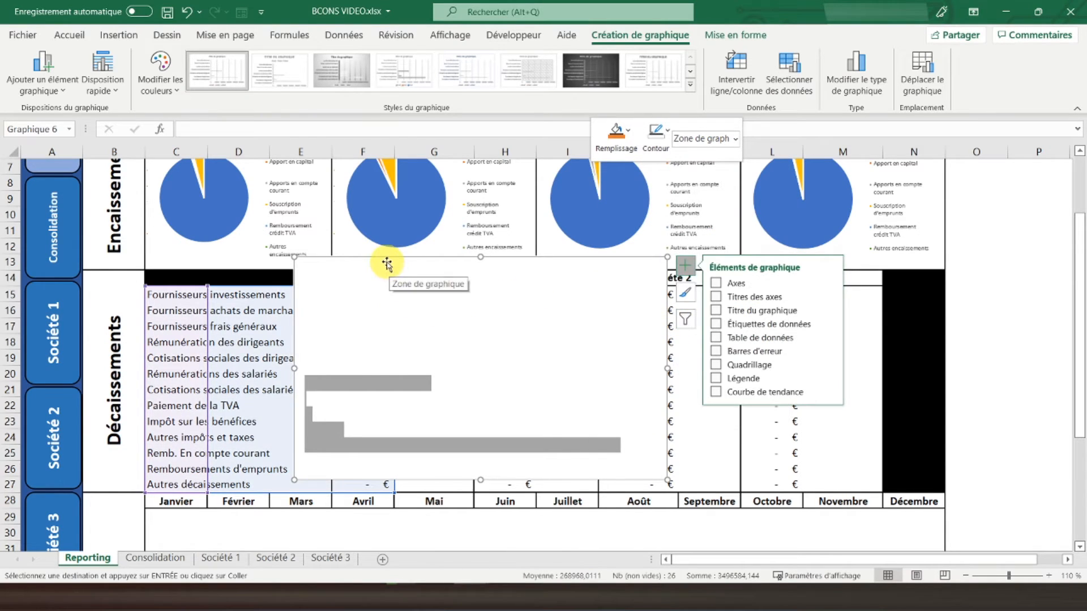
Resize and move the bar chart to fit F15:G27 under the Consolidation heading, and select its plot area.
drag(670, 478, 459, 488)
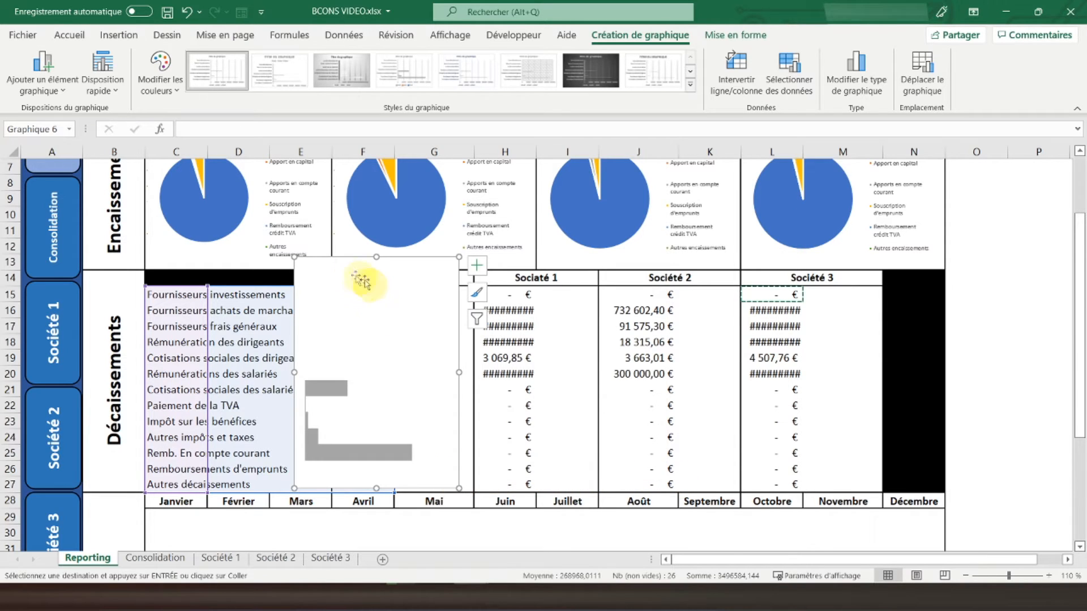
drag(342, 263, 381, 290)
drag(498, 519, 474, 486)
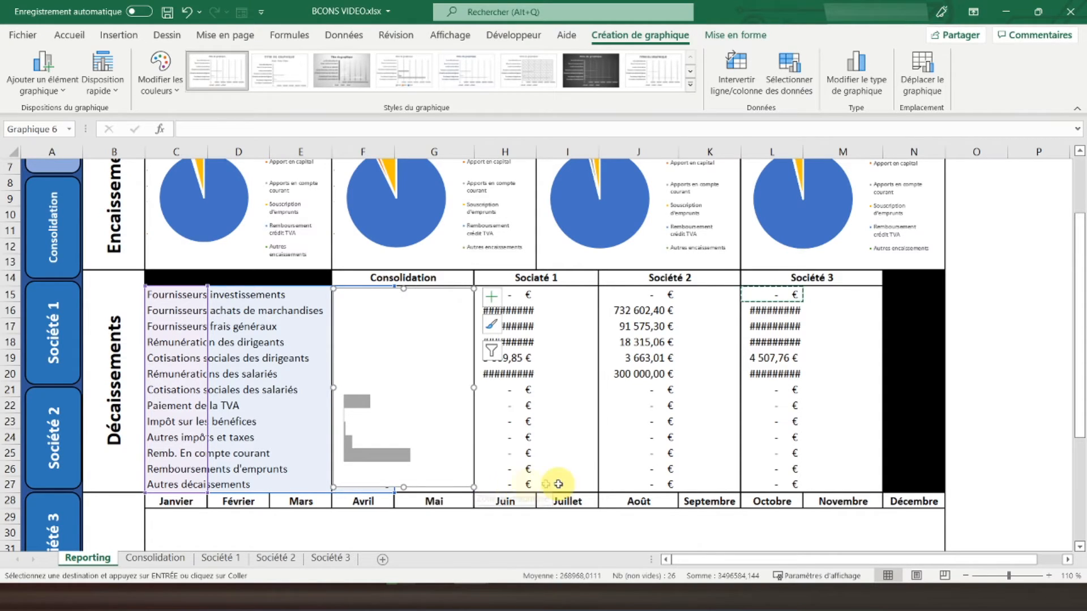
drag(405, 485, 404, 489)
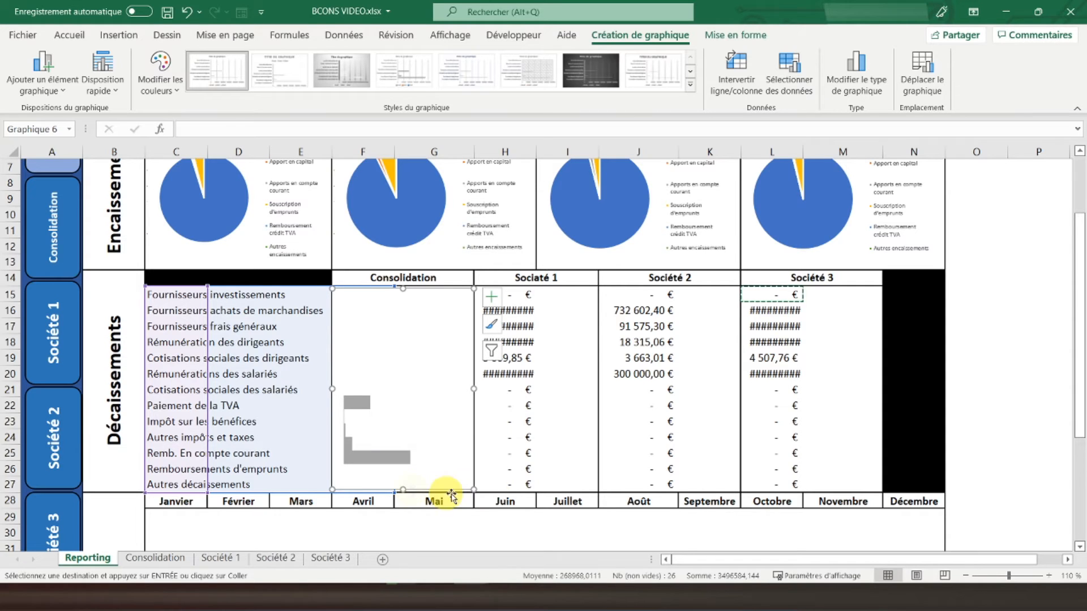
click(413, 429)
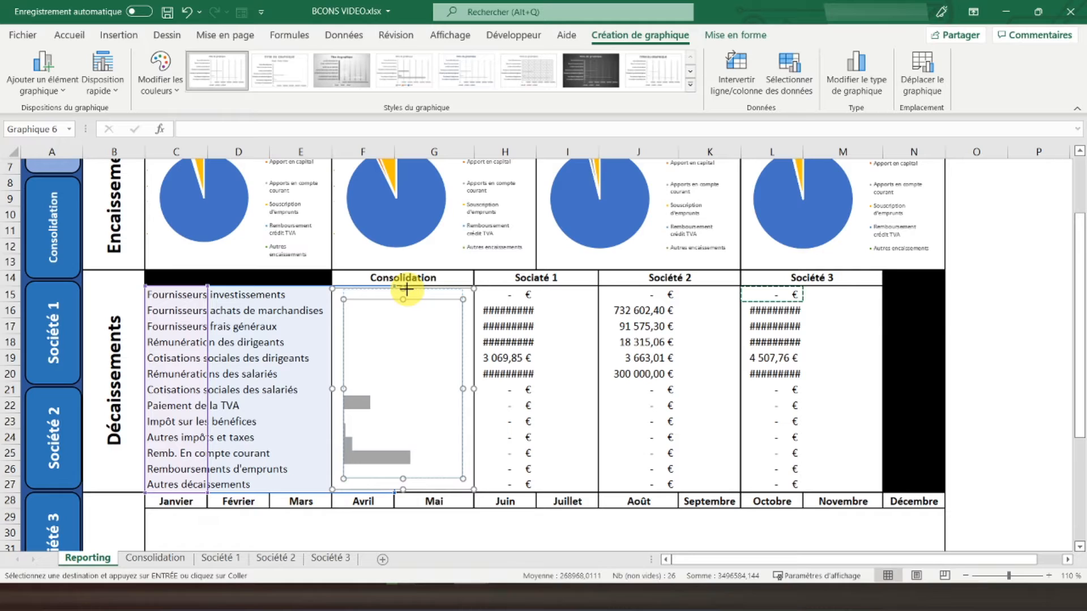
Stretch the Consolidation bar chart's plot area to fill its chart area so the bars line up with rows 15 to 27.
drag(407, 289, 407, 289)
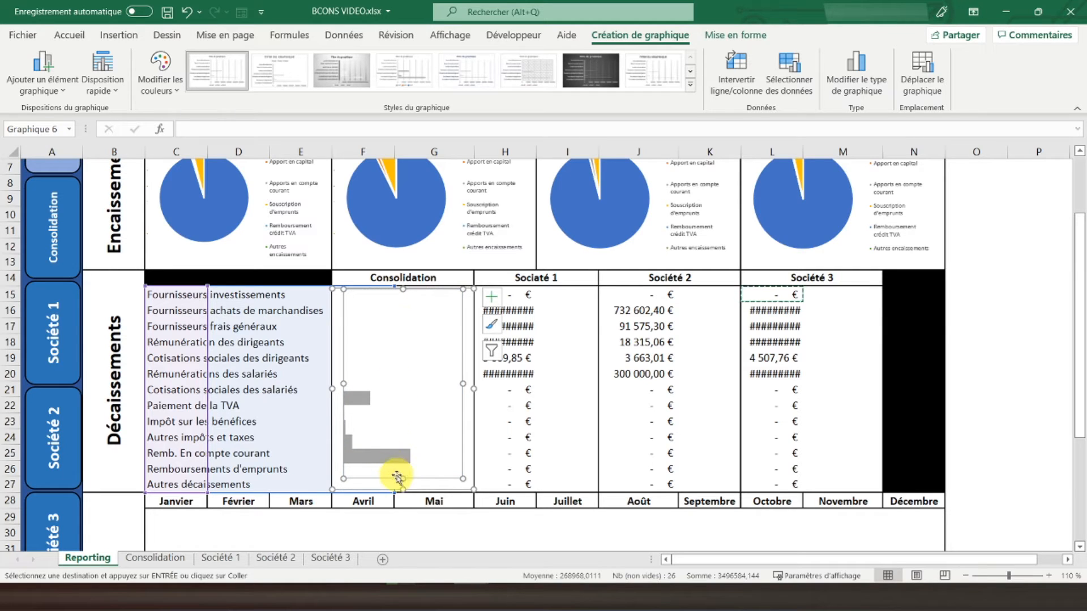
drag(400, 477, 402, 491)
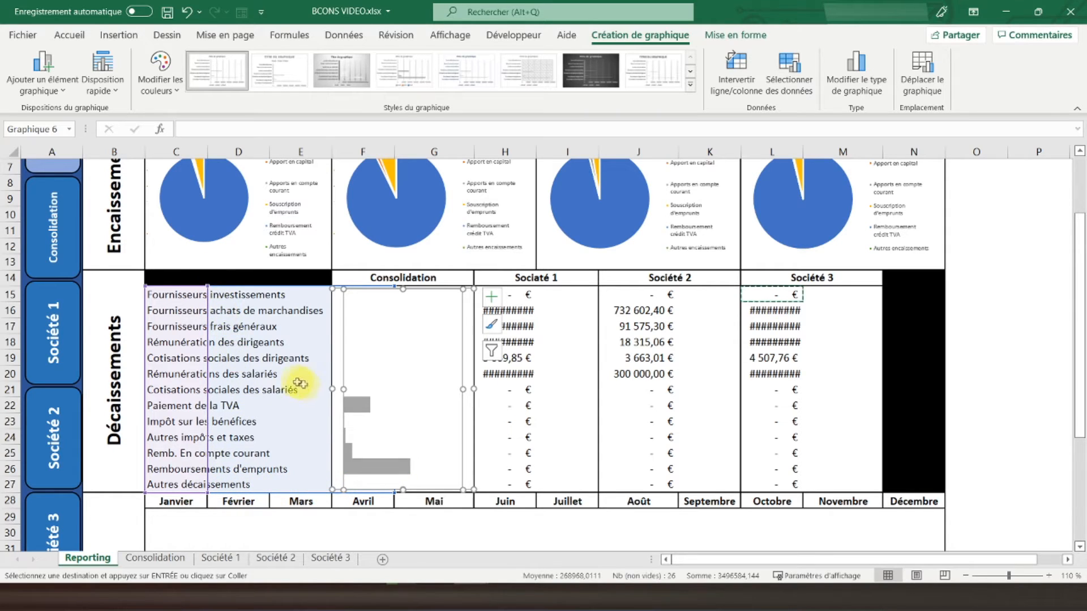
drag(344, 388, 338, 389)
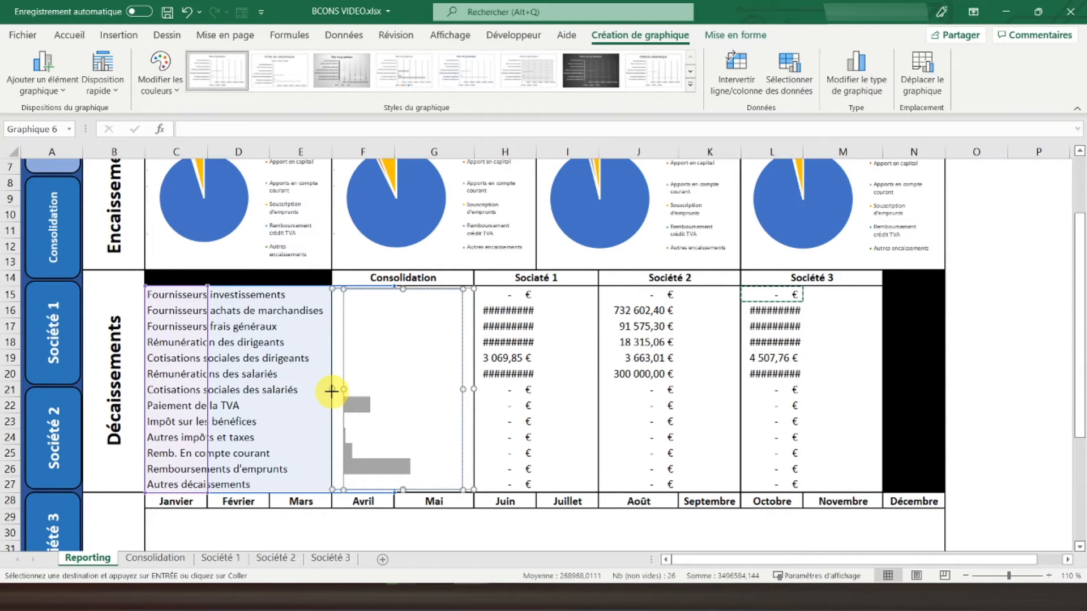
drag(332, 391, 333, 390)
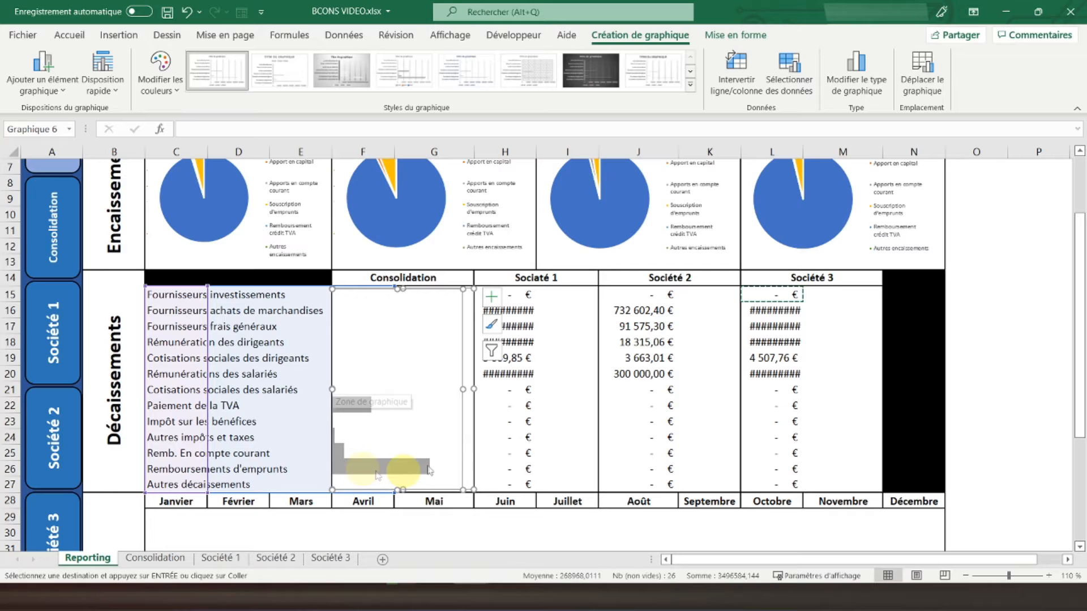
drag(463, 391, 467, 390)
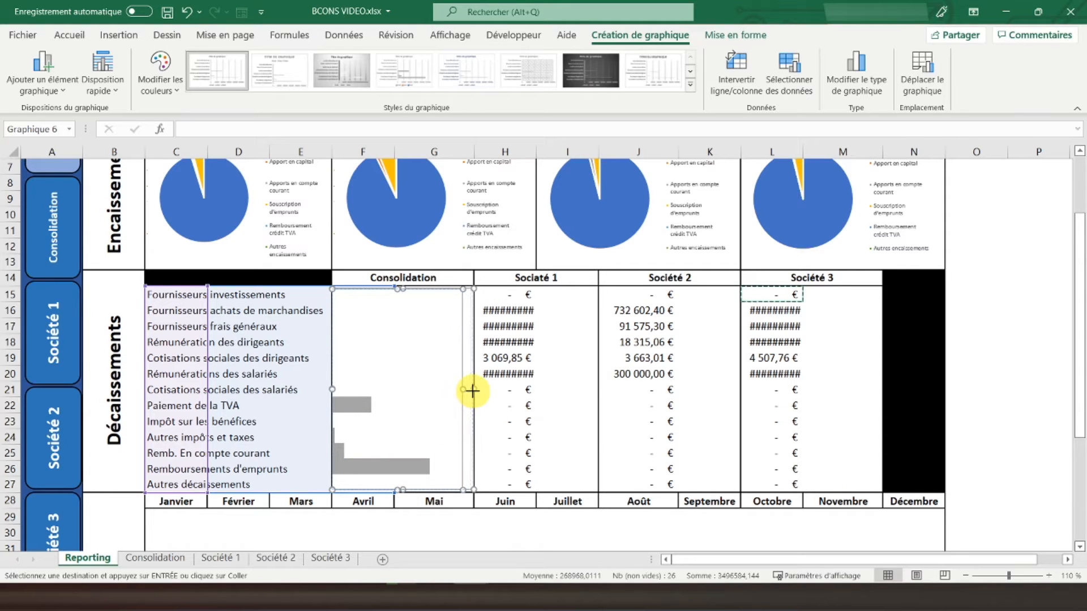
drag(466, 394, 469, 392)
click(971, 390)
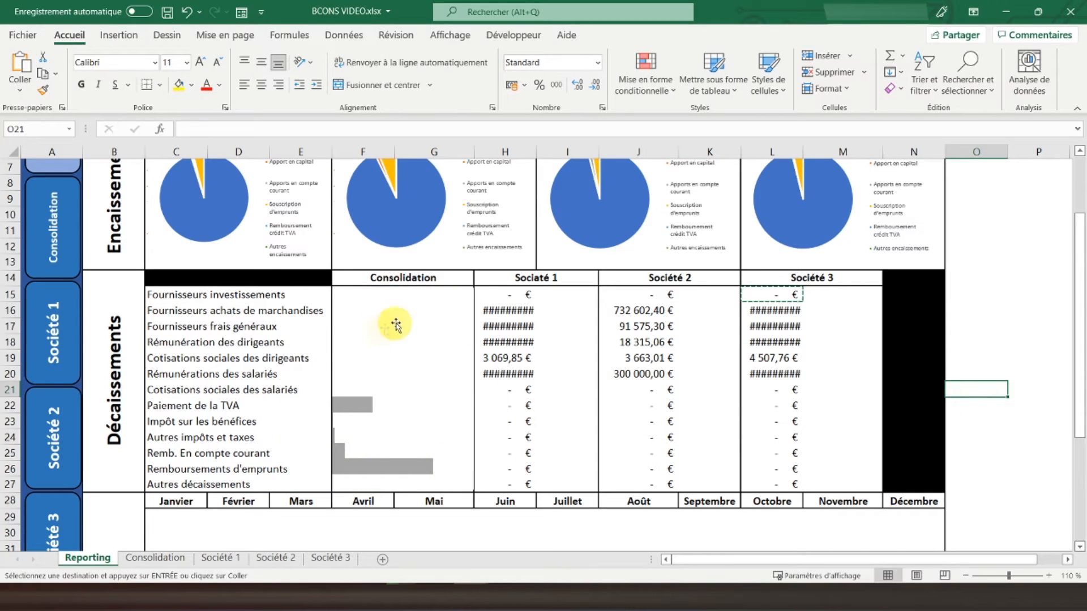
Copy the Consolidation bar chart, paste it onto the sheet, and move the duplicate over columns I to K with its chart area selected.
click(416, 299)
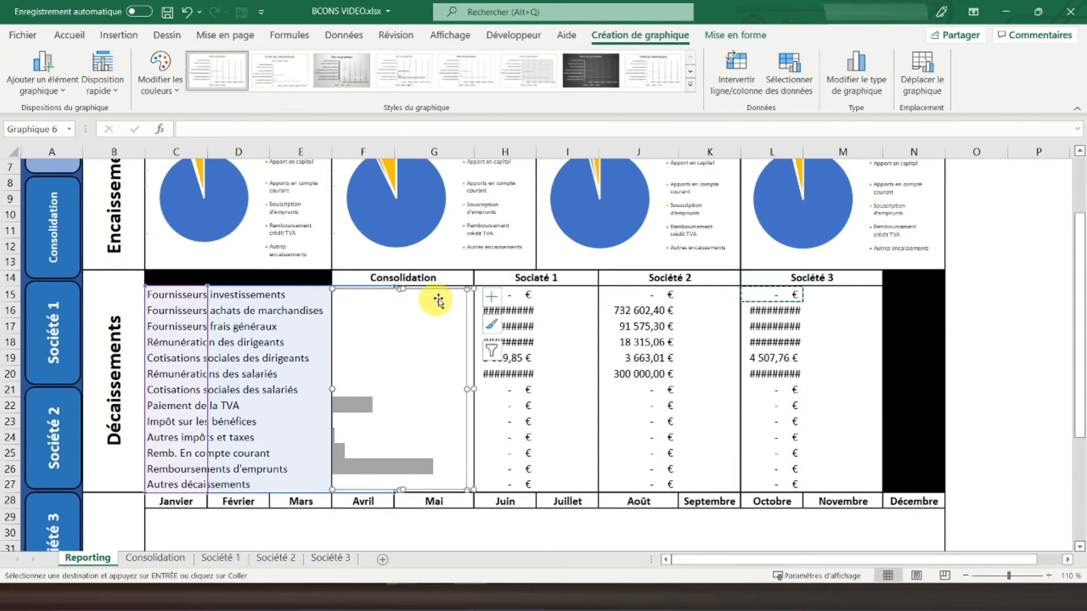
click(472, 307)
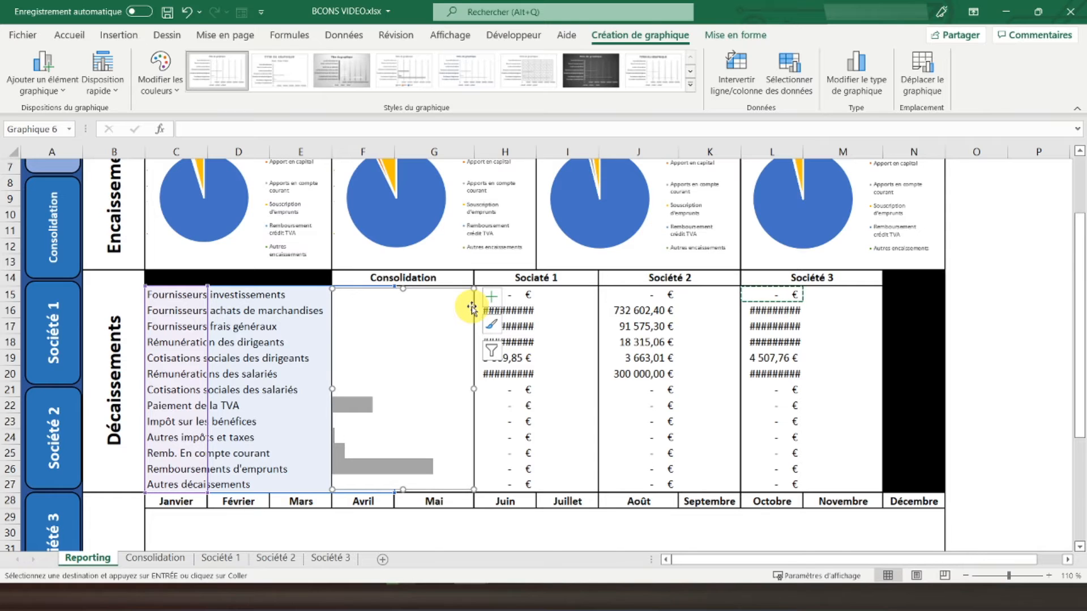
key(Escape)
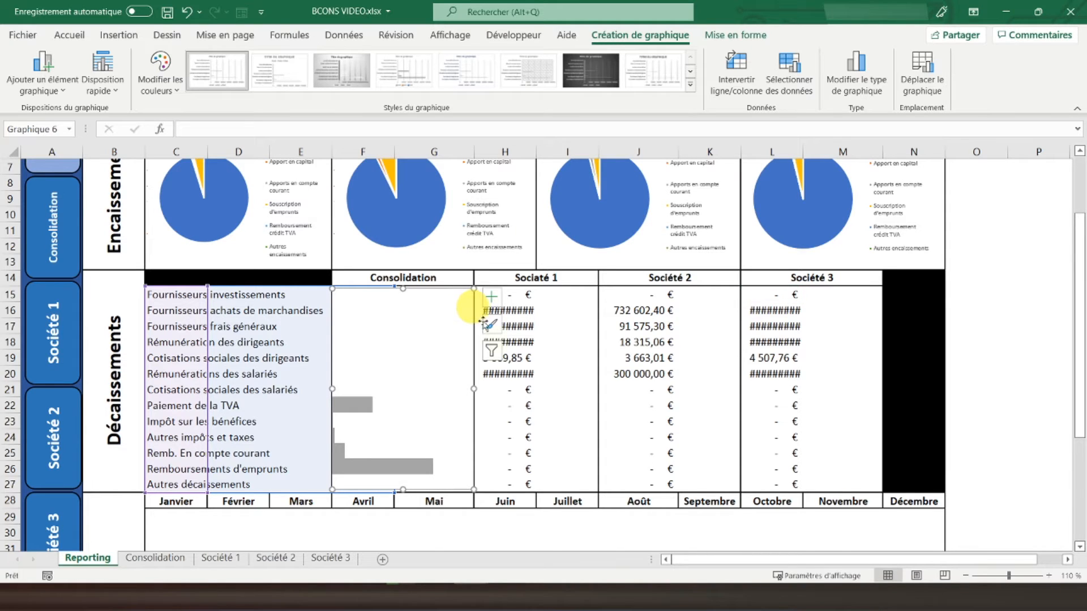
click(583, 374)
key(ctrl+v)
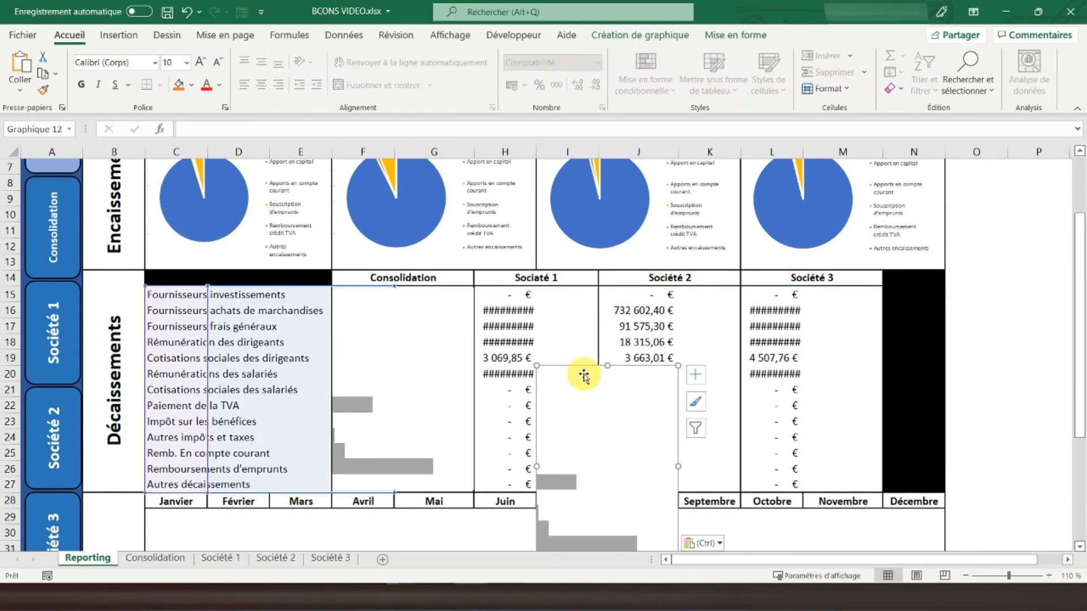
drag(666, 369, 716, 302)
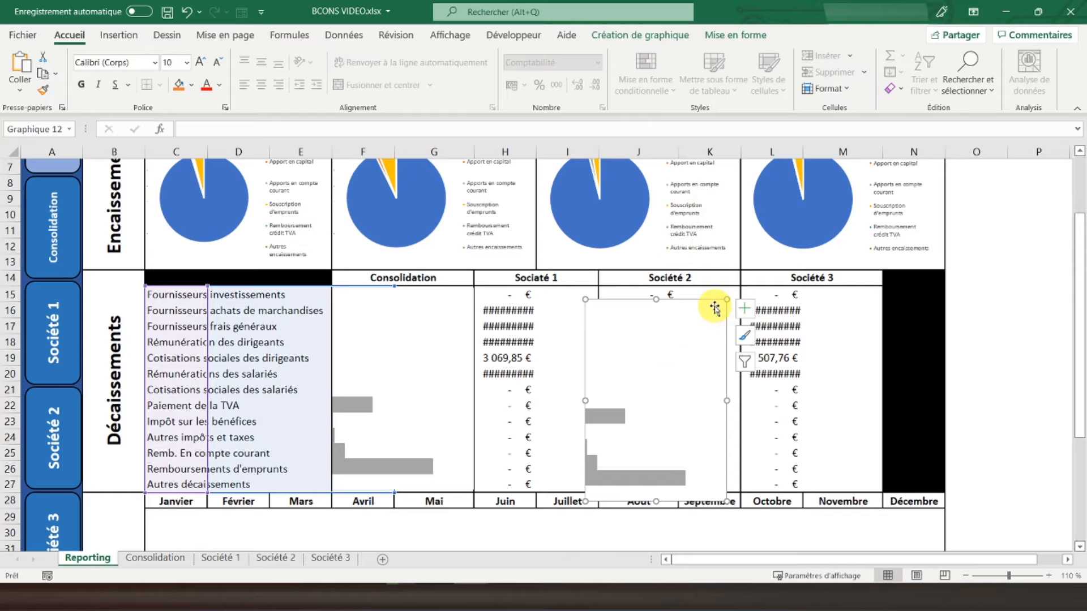
double_click(715, 307)
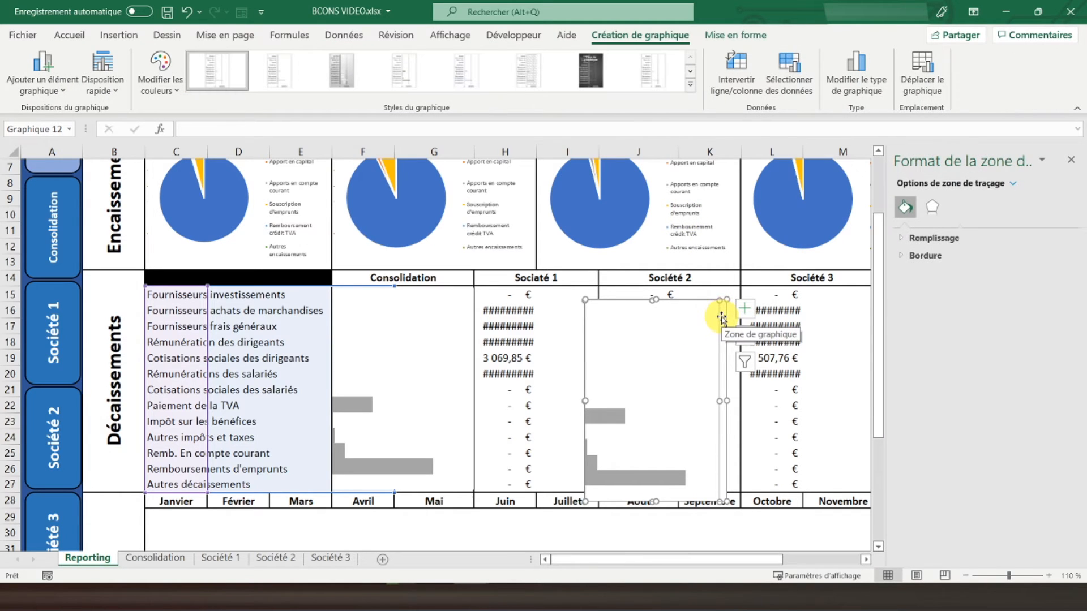
click(722, 317)
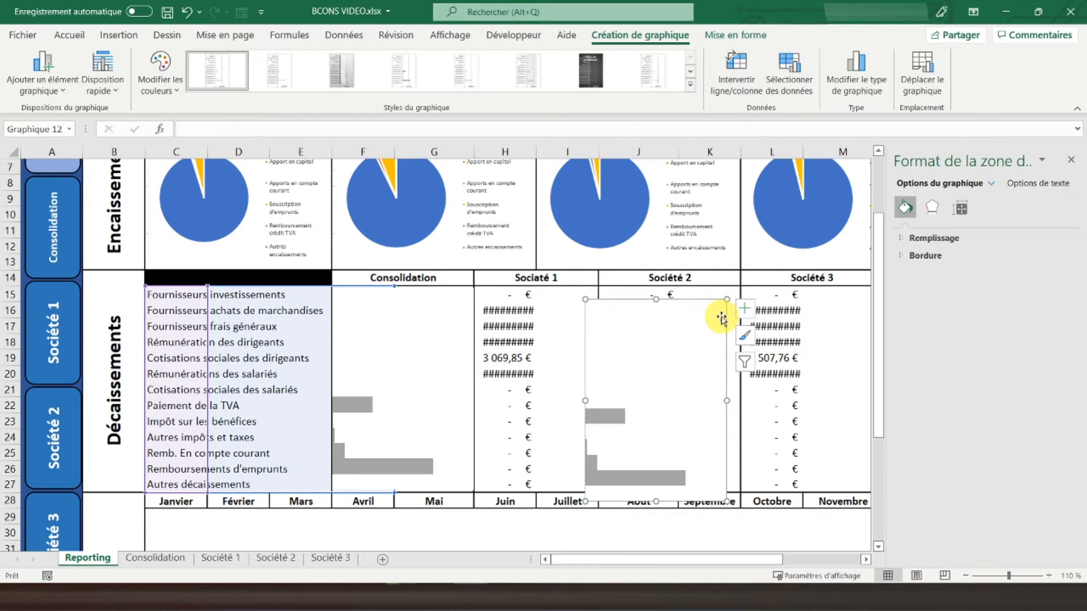
click(1069, 163)
Replace the pasted chart's data source, clearing its existing series and using ranges C15:C27 and H15:H27 of the Reporting sheet.
click(789, 73)
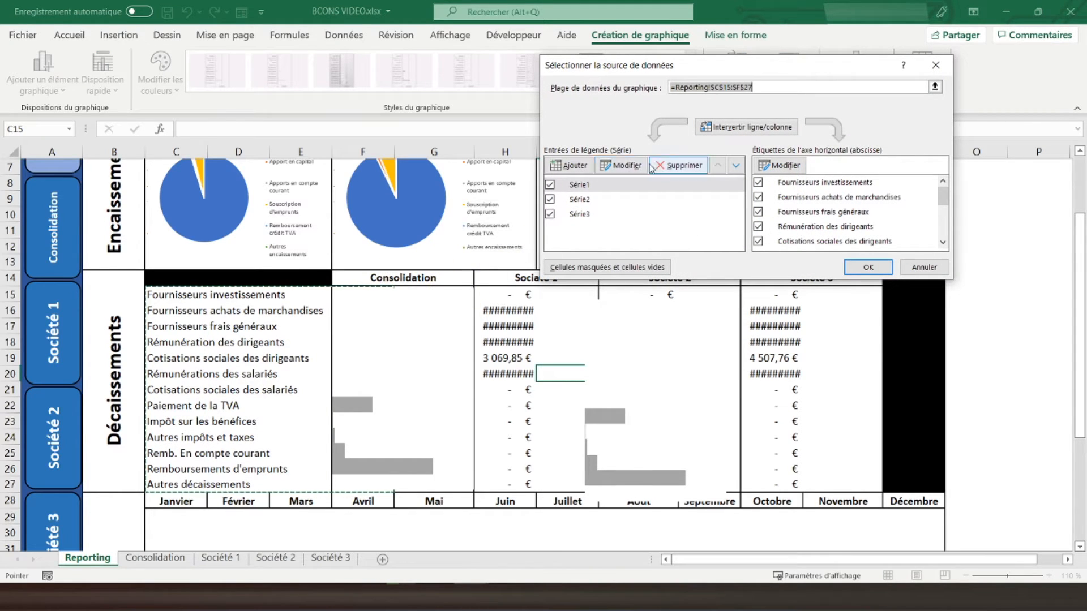
click(679, 165)
click(669, 166)
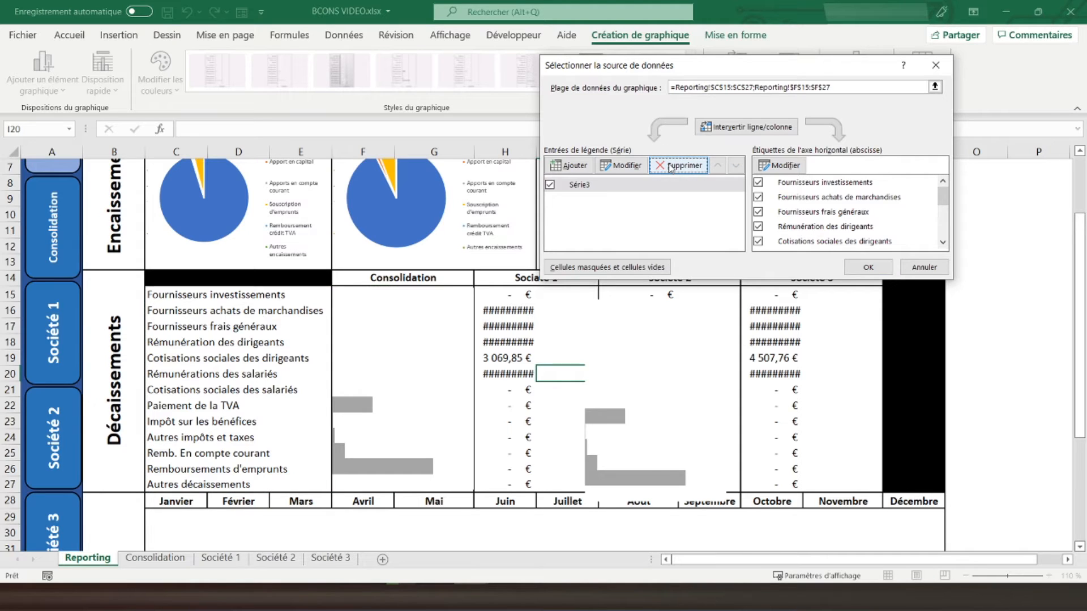
click(671, 167)
click(680, 86)
drag(163, 291, 160, 477)
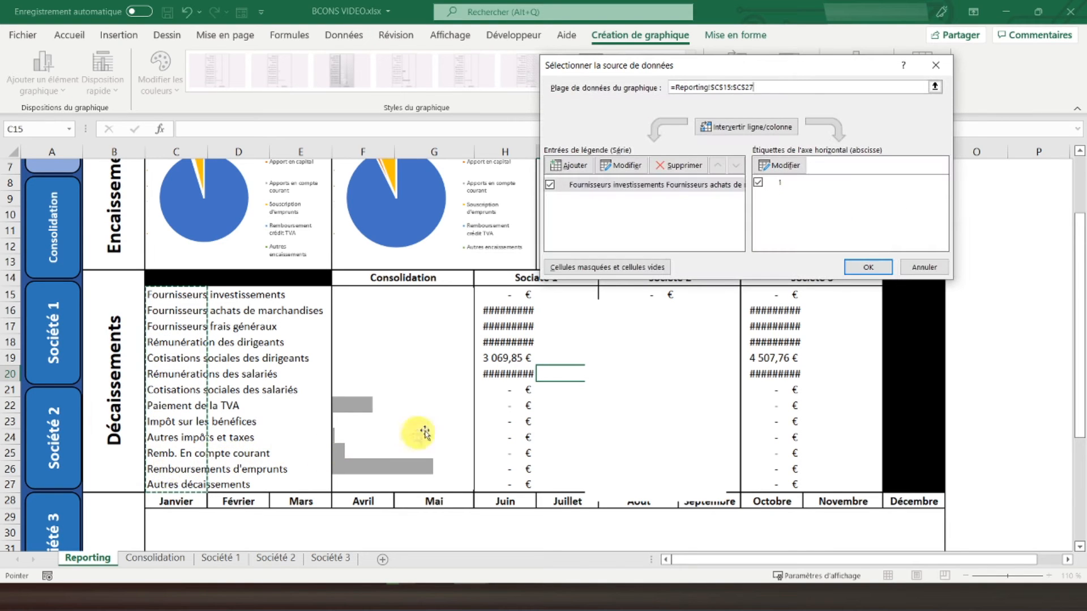
drag(497, 292, 498, 477)
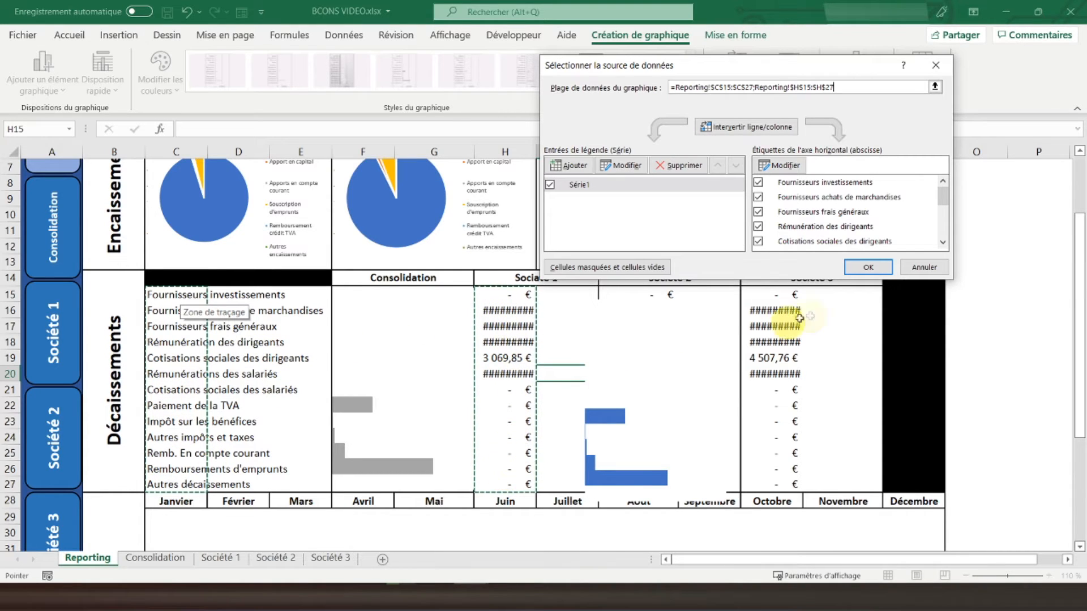
click(868, 267)
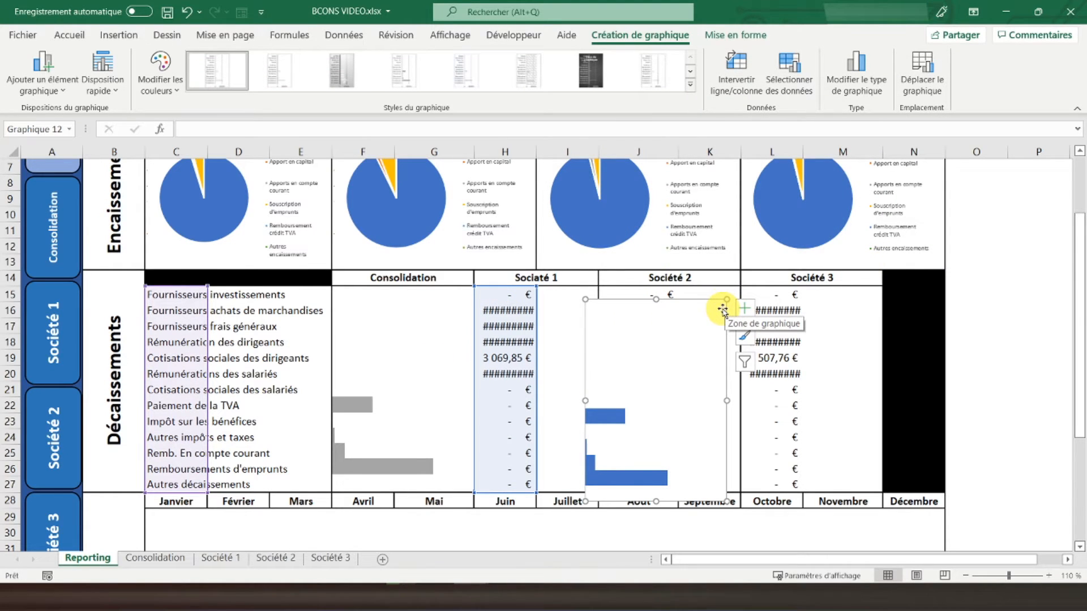
Move the copied bar chart under the Sociaté 1 heading and narrow it to fit H15:I27.
drag(723, 309, 615, 297)
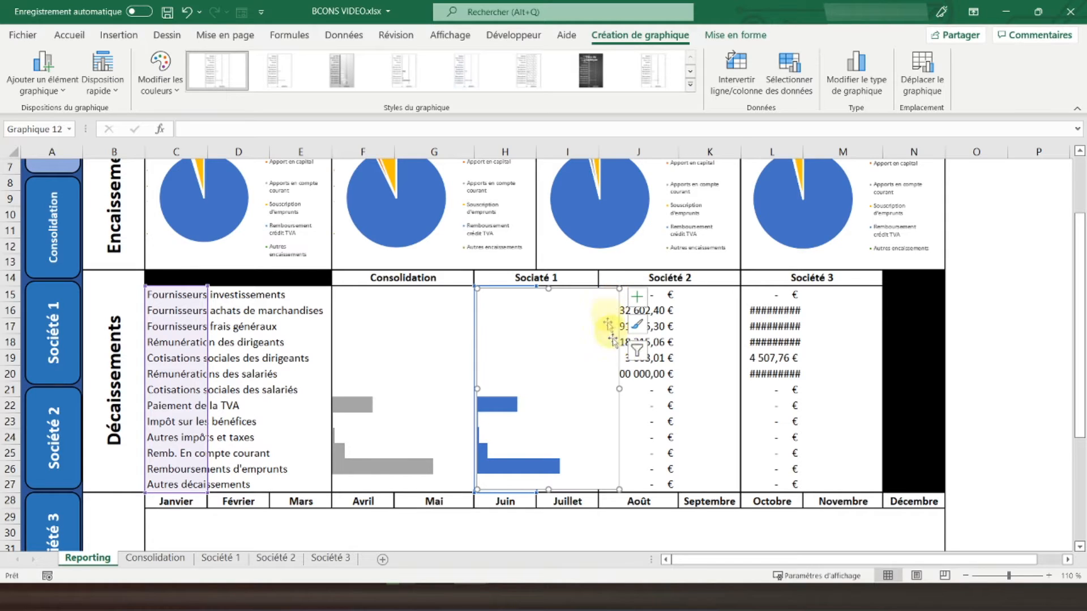
drag(619, 389, 595, 387)
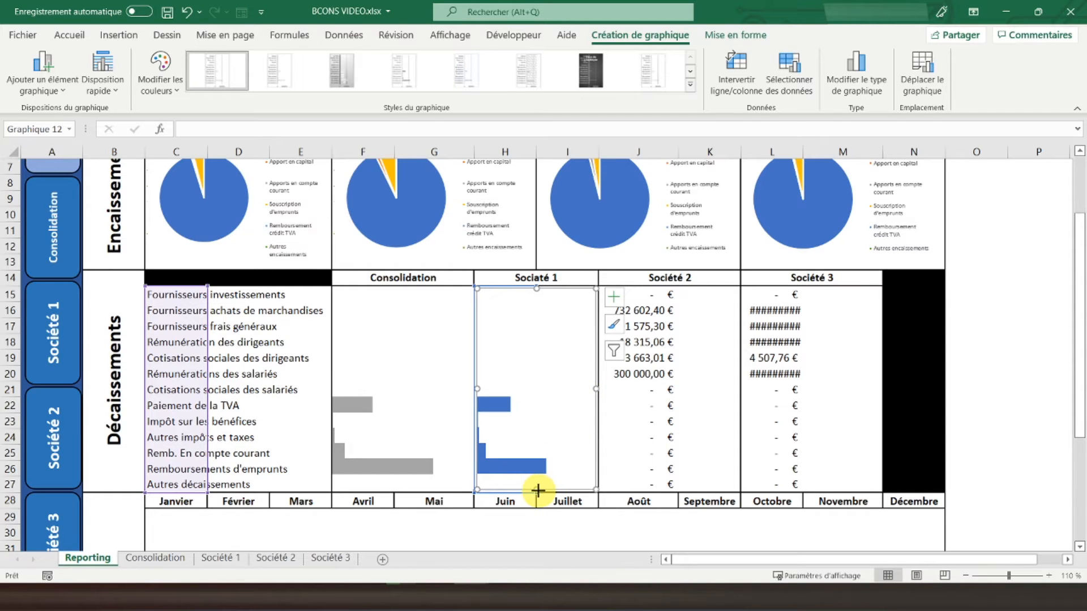
click(747, 439)
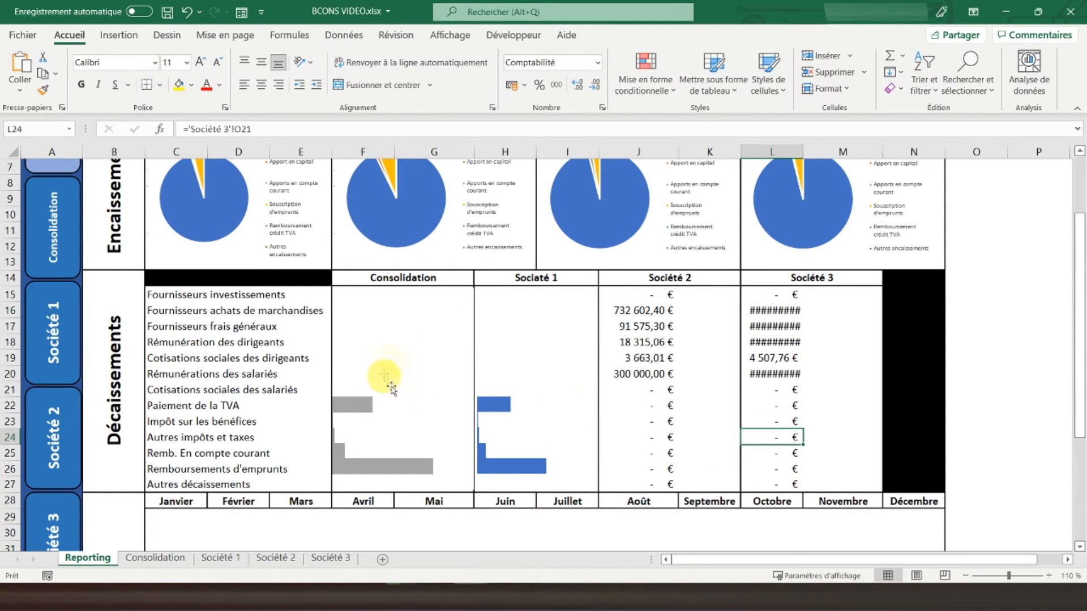
click(506, 344)
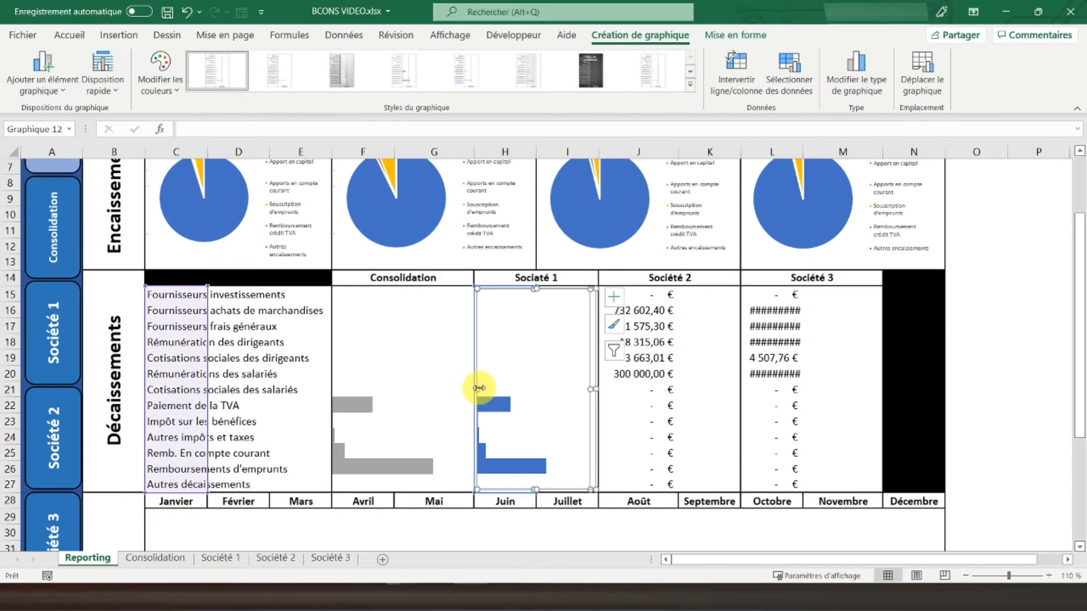
drag(480, 387, 478, 391)
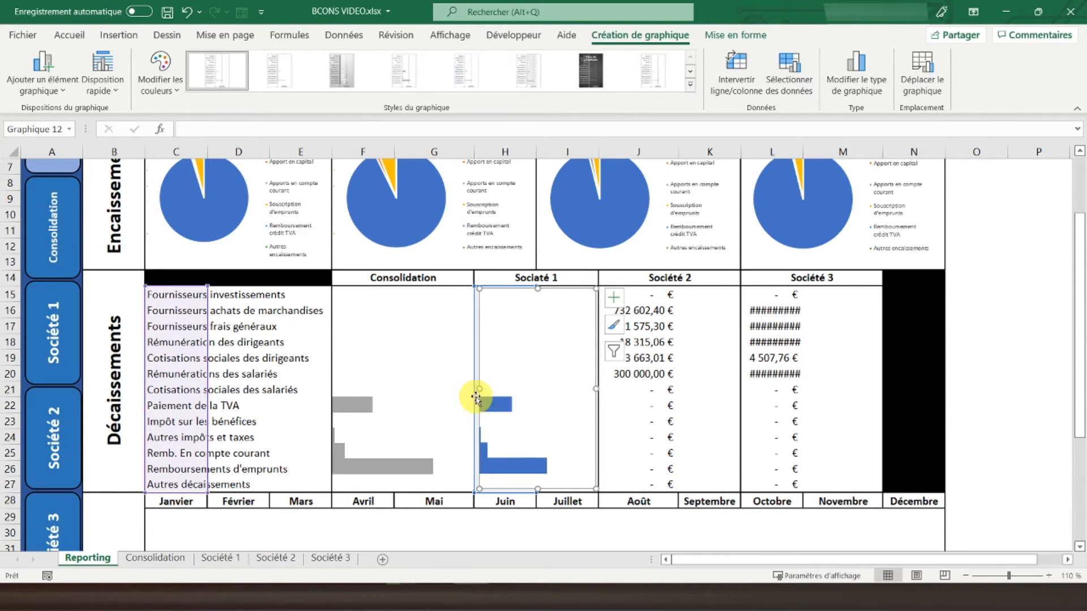
click(450, 368)
click(830, 407)
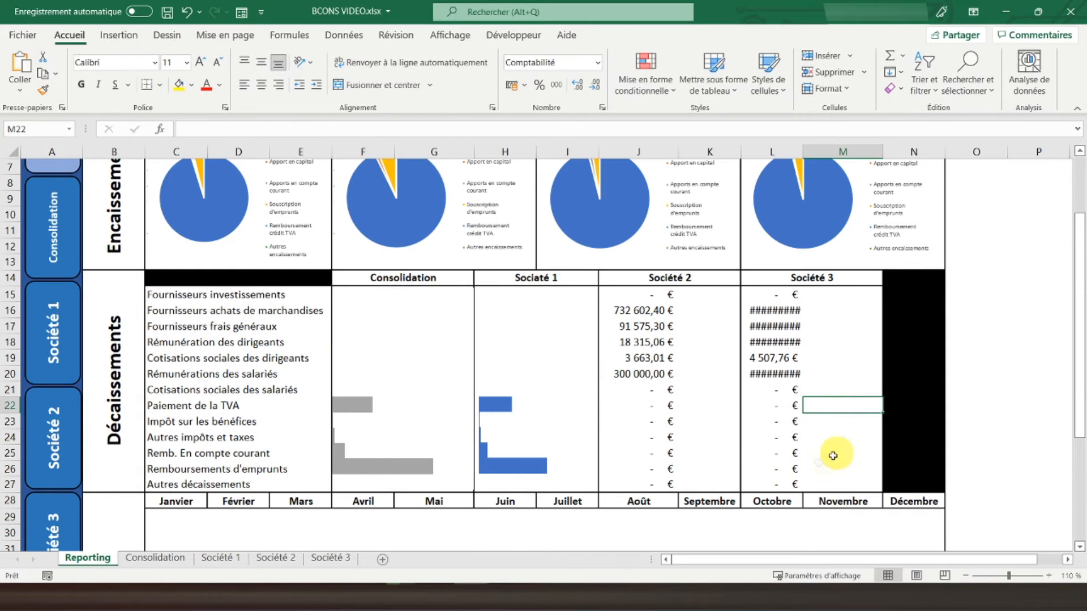
Nudge the Sociaté 1 bar chart slightly toward the column I/J border, checking the alignment with the chart deselected.
click(525, 306)
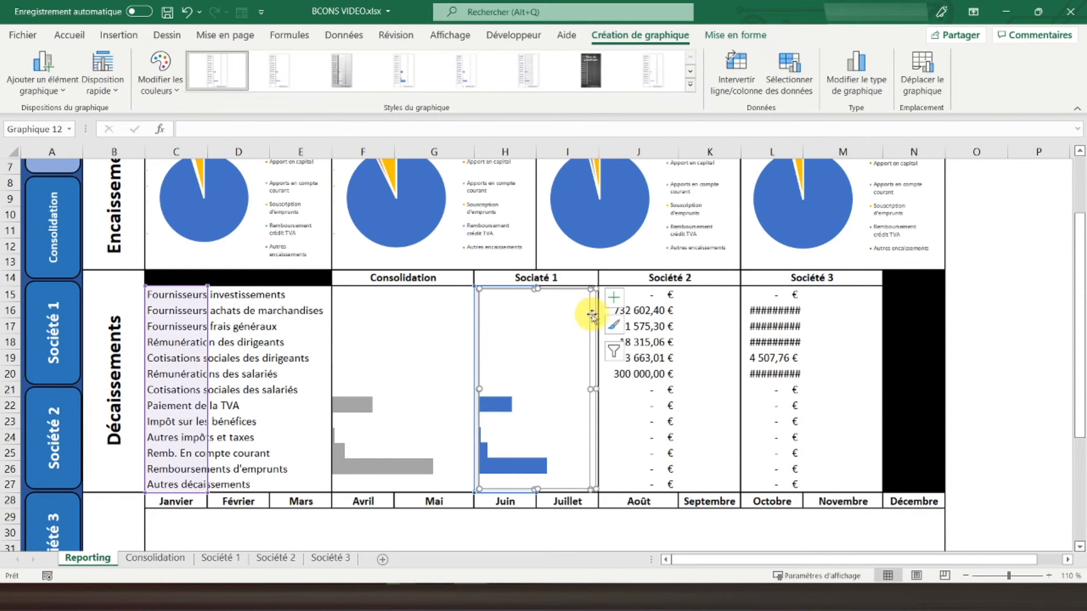
drag(593, 313, 594, 315)
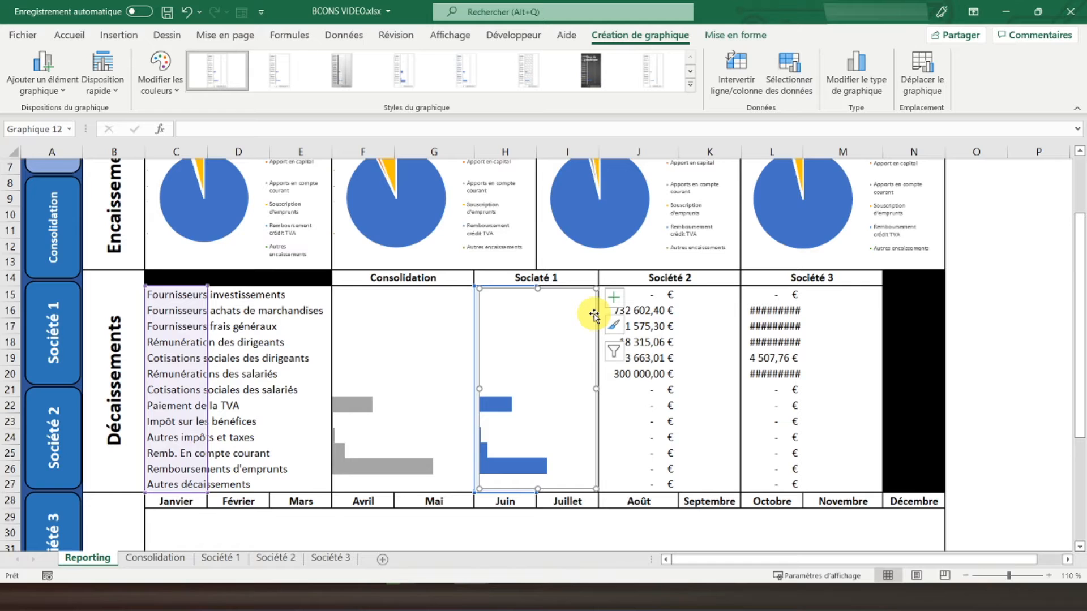
click(712, 347)
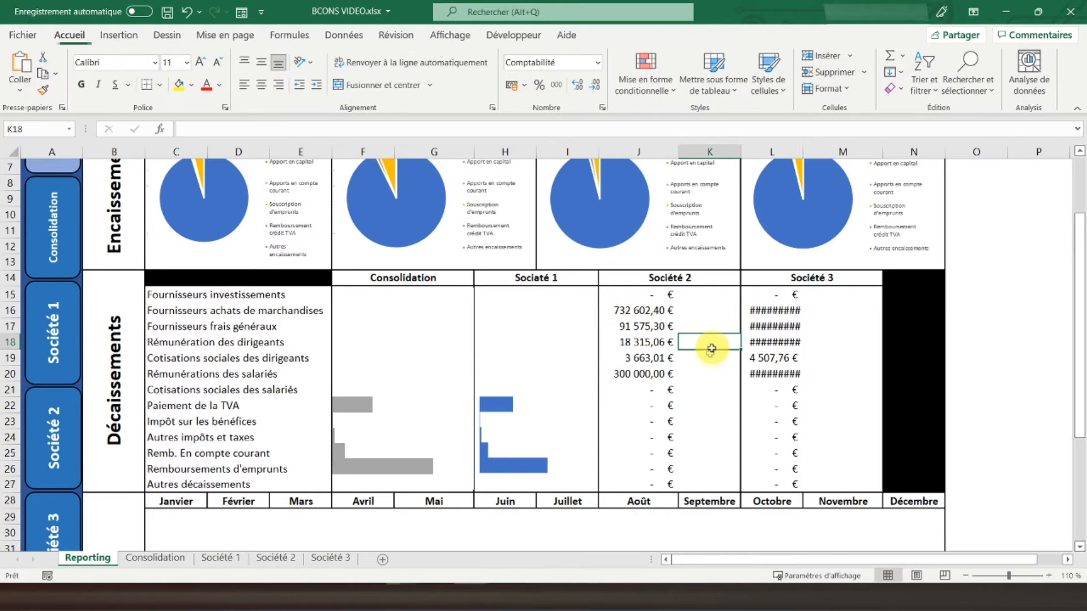
click(595, 374)
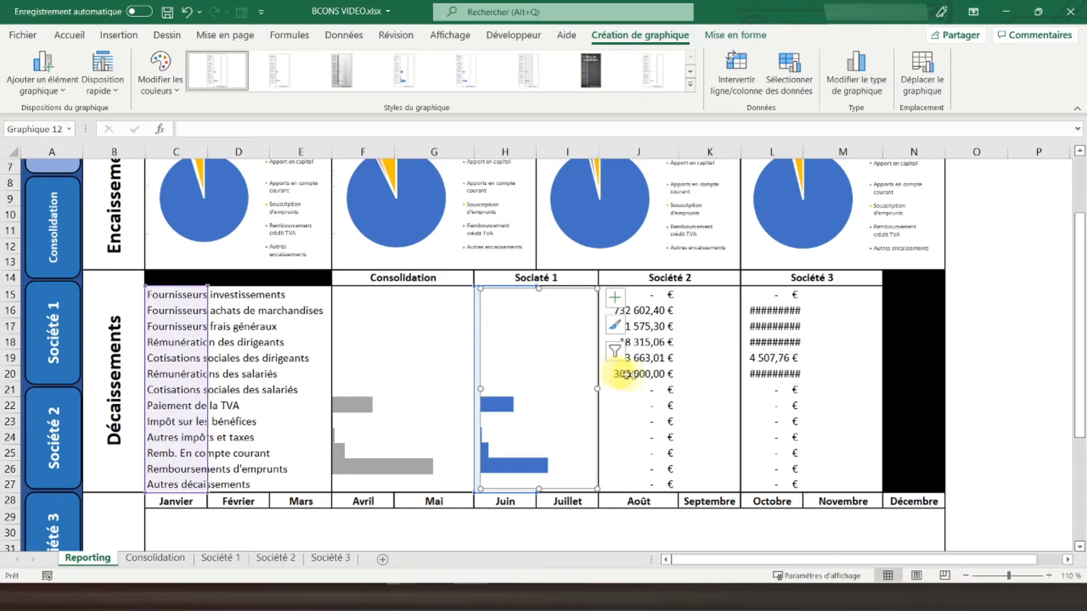
click(716, 388)
click(499, 389)
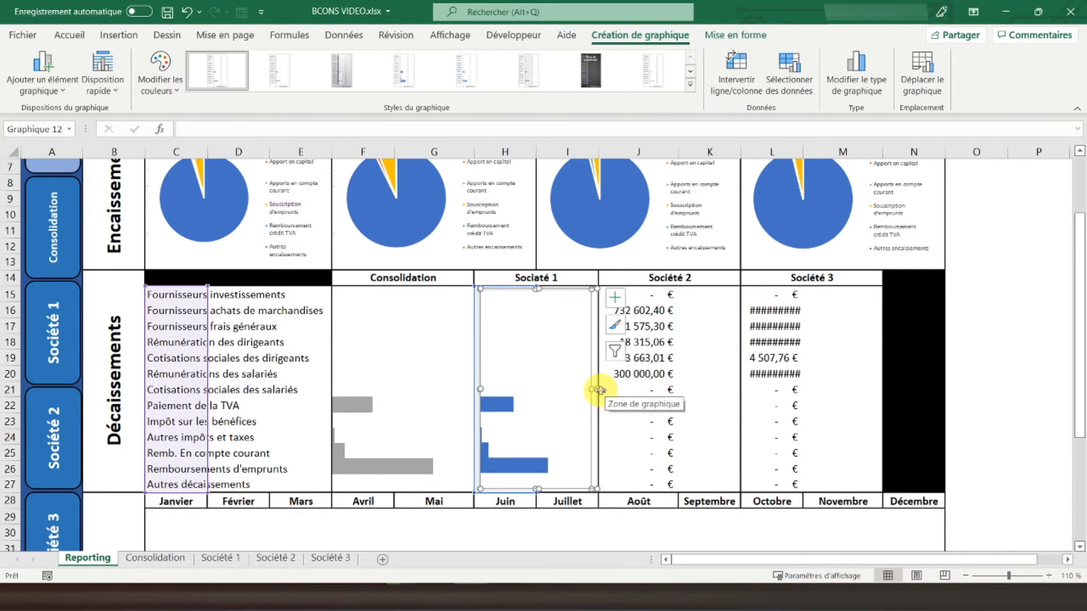
drag(598, 389, 596, 391)
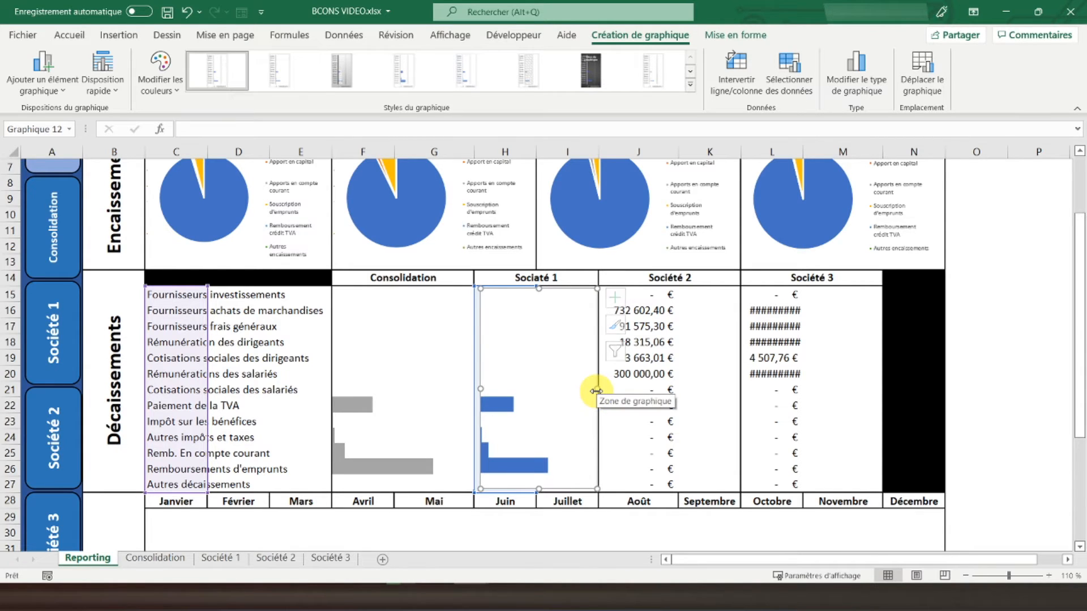
click(718, 405)
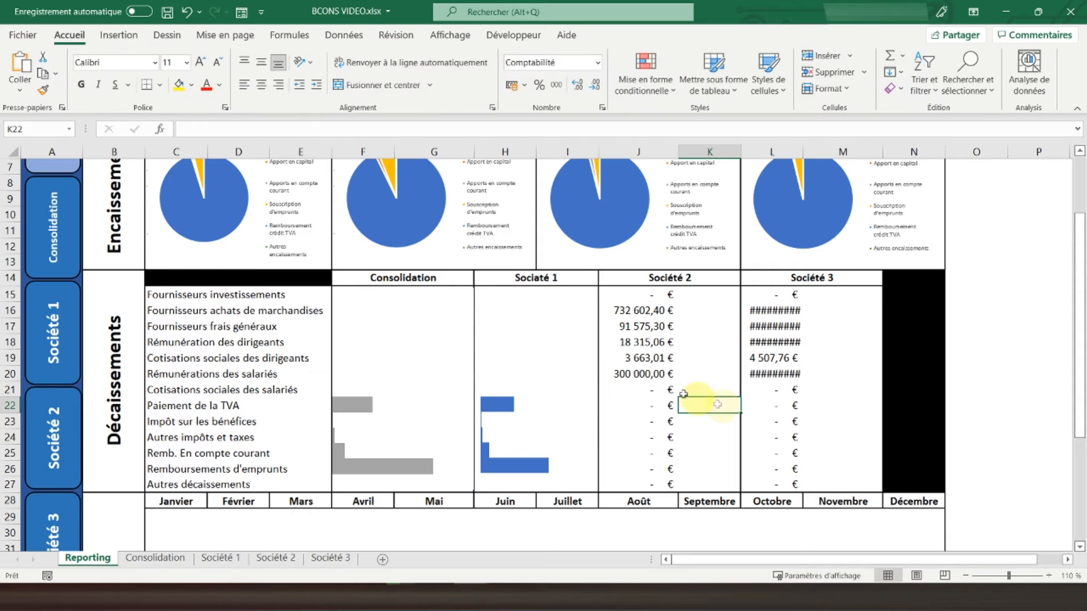
Fine-tune the Sociaté 1 chart's position and its edge near the column G/H border, and select the Consolidation bar chart.
click(575, 372)
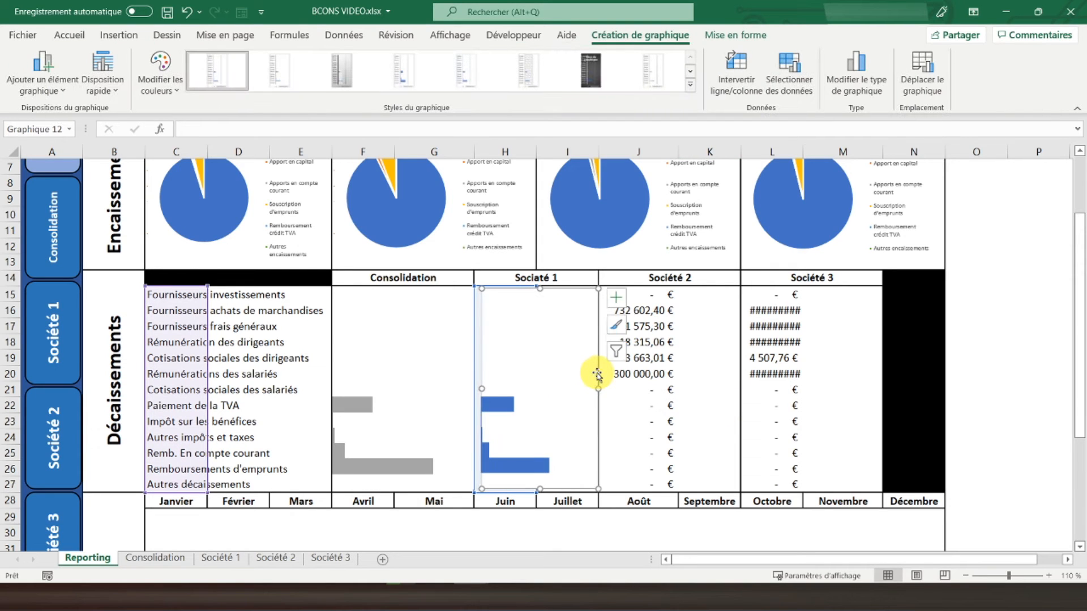
click(693, 399)
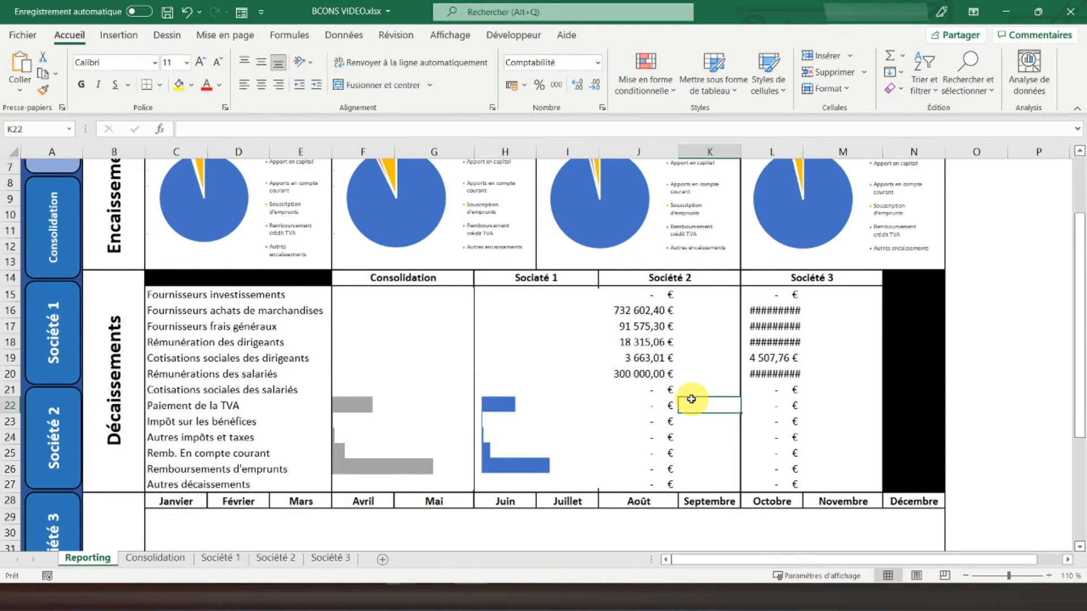
click(477, 375)
drag(479, 390, 484, 389)
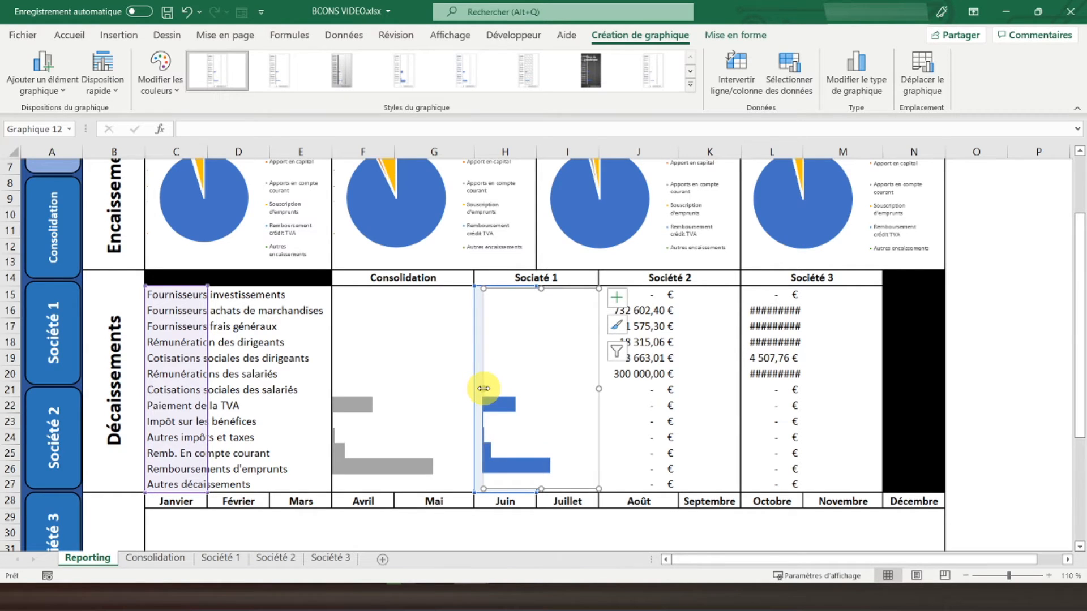
click(749, 406)
click(432, 359)
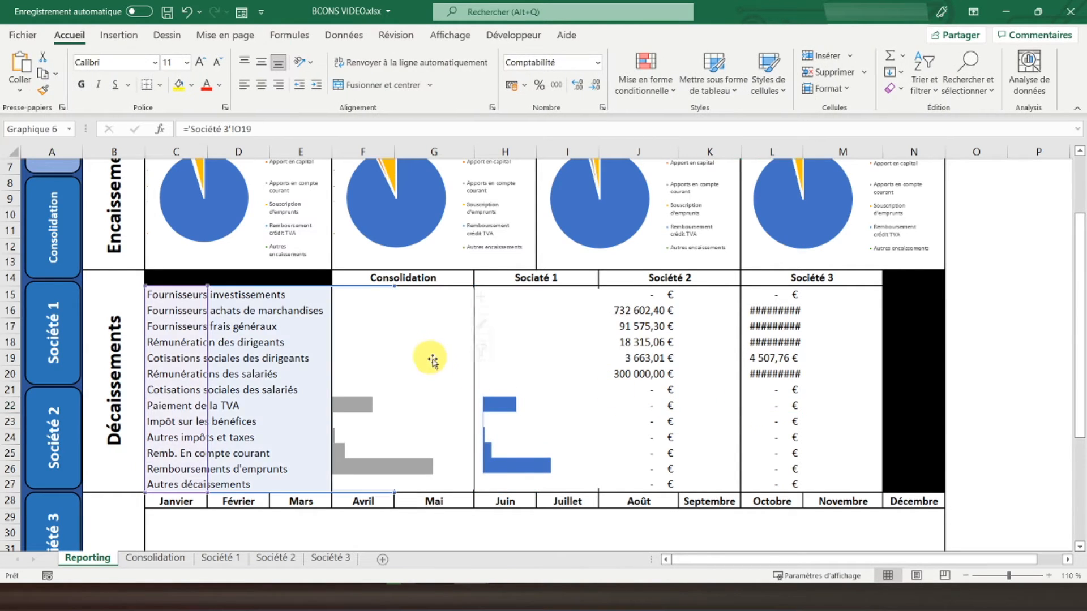
Narrow the Consolidation bar chart slightly at the column G/H border and shift the Sociaté 1 chart closer to column H's starting edge.
drag(472, 389, 469, 389)
click(752, 408)
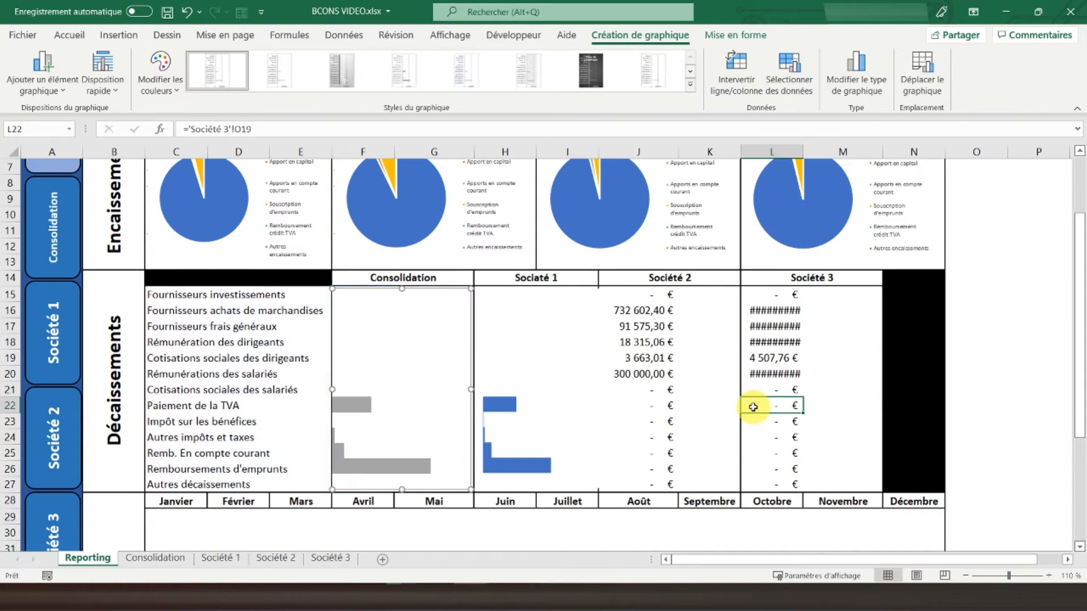
click(566, 368)
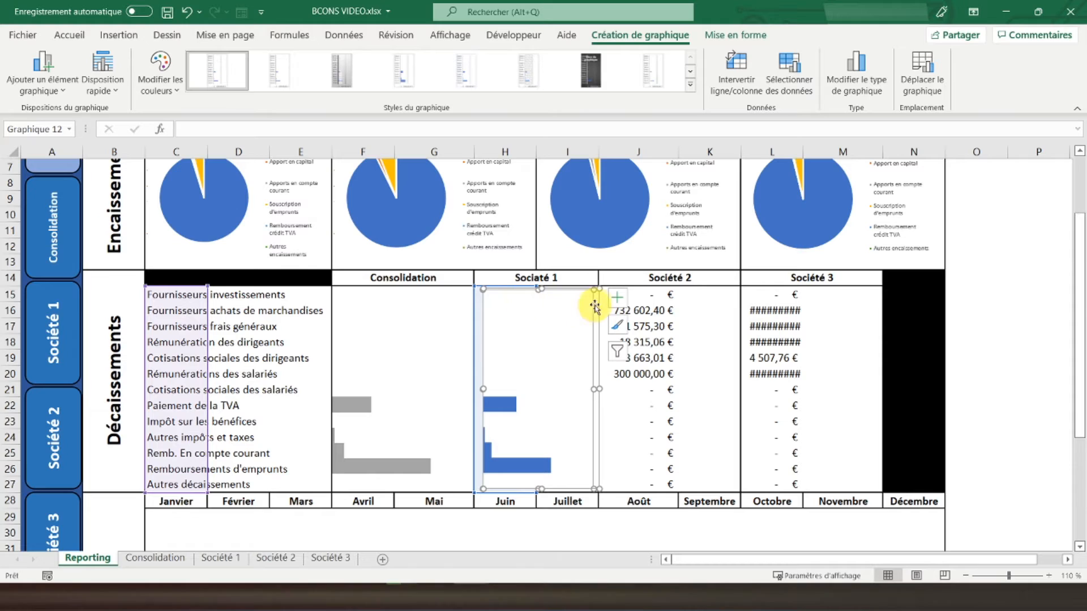
drag(596, 304, 595, 304)
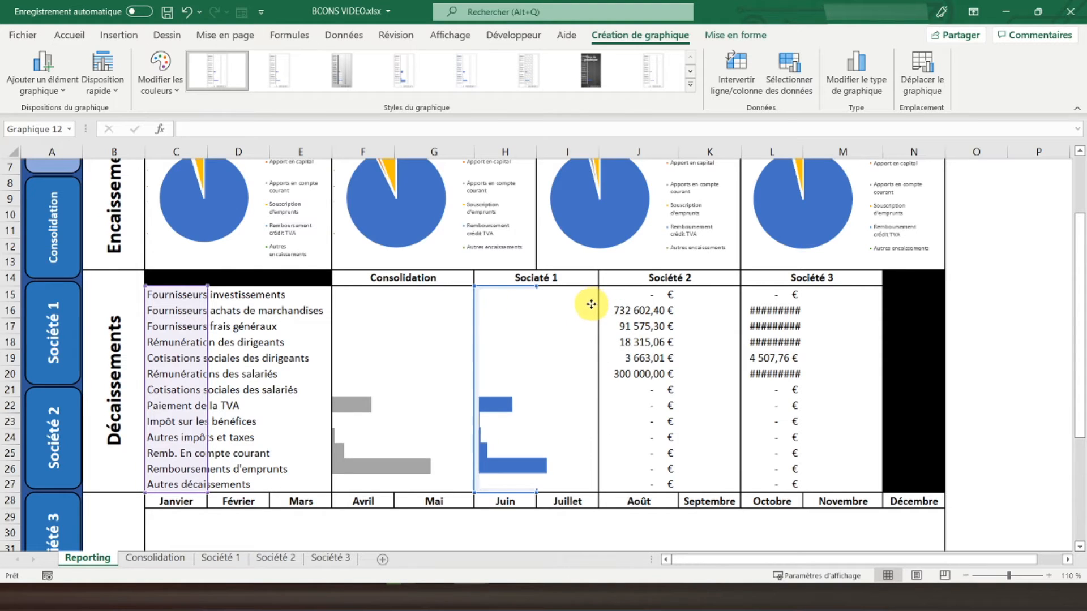
drag(589, 302, 588, 302)
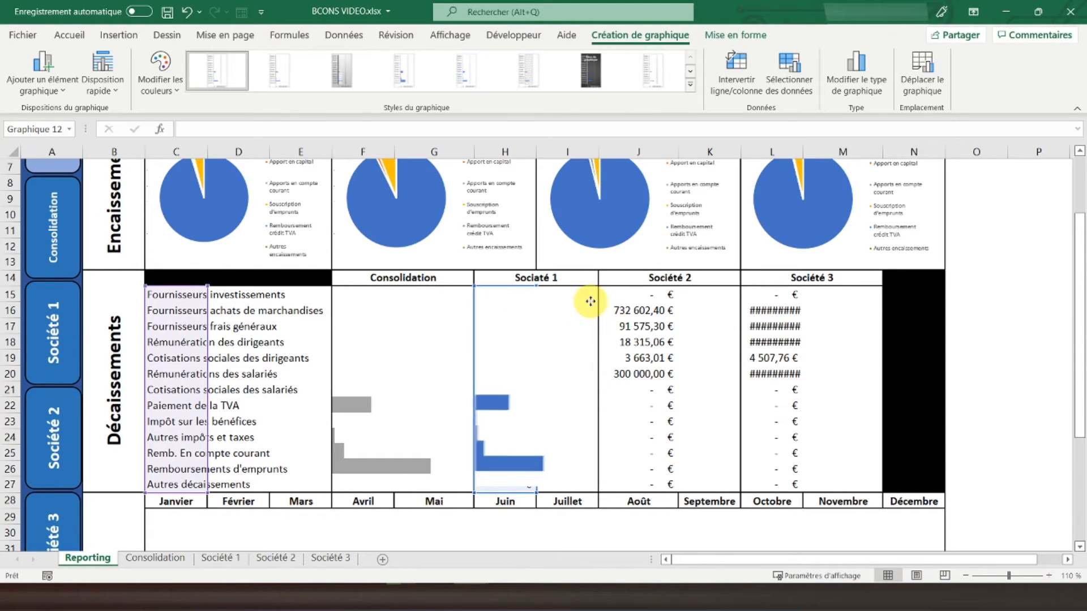
drag(591, 304, 589, 306)
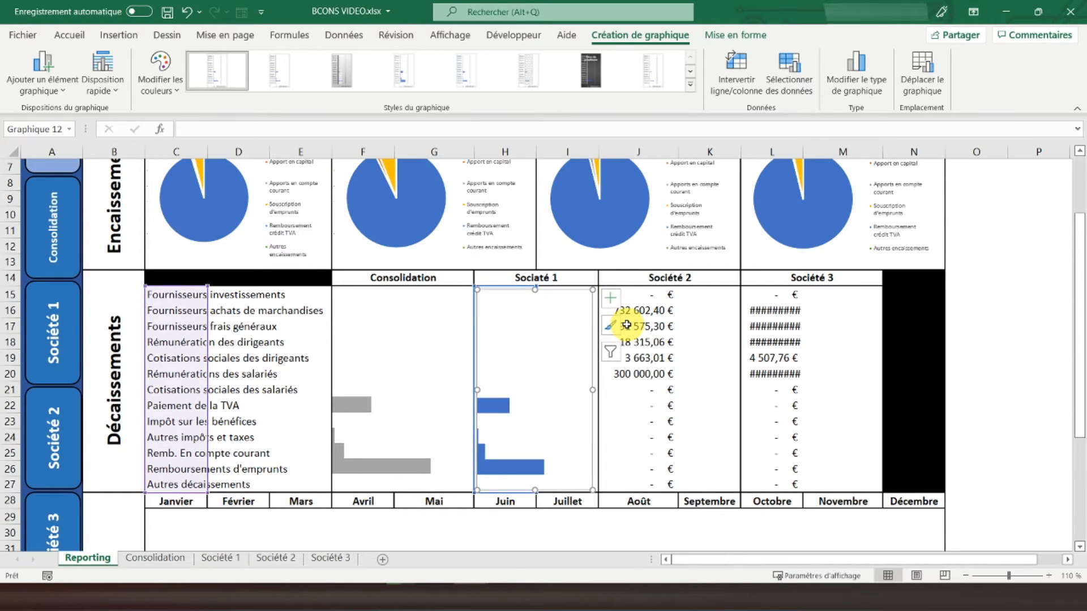
click(697, 385)
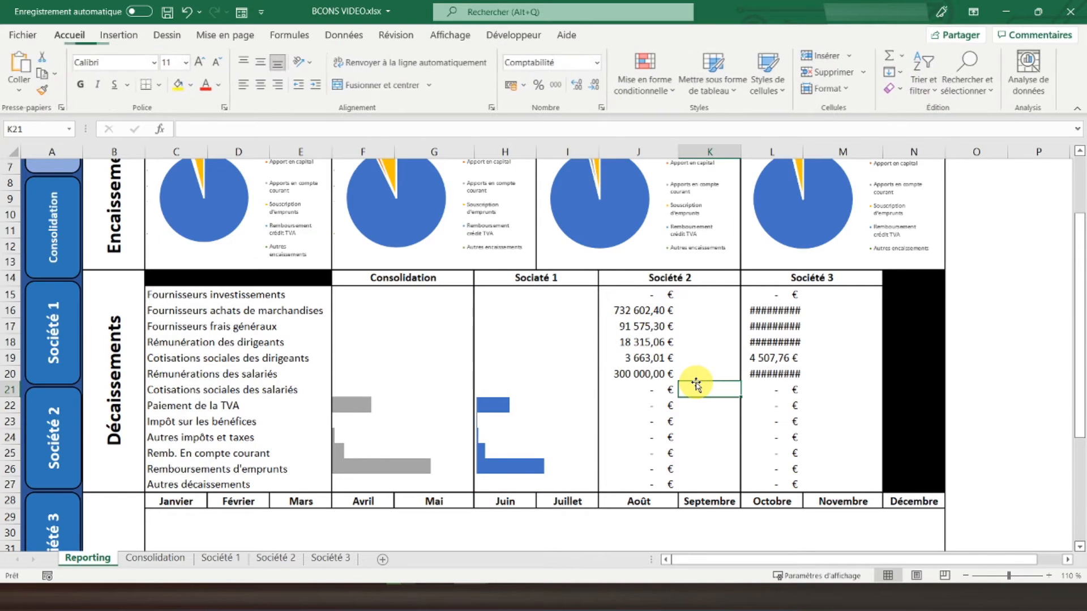
Fine-tune the width of the Sociaté 1 bar chart at its edge near the column G/H border.
click(539, 412)
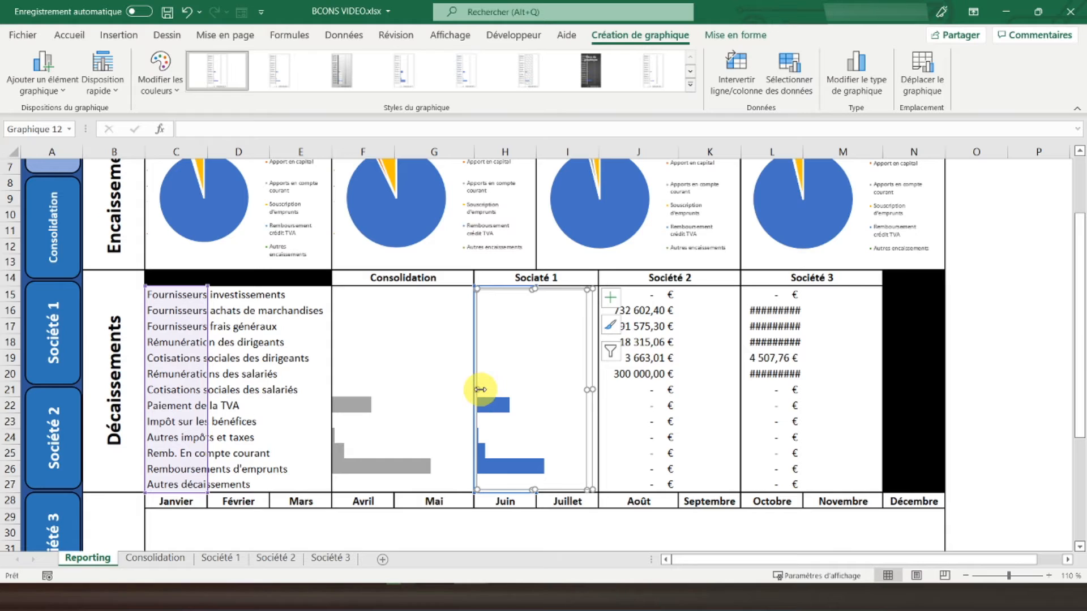
drag(479, 389, 478, 389)
click(725, 421)
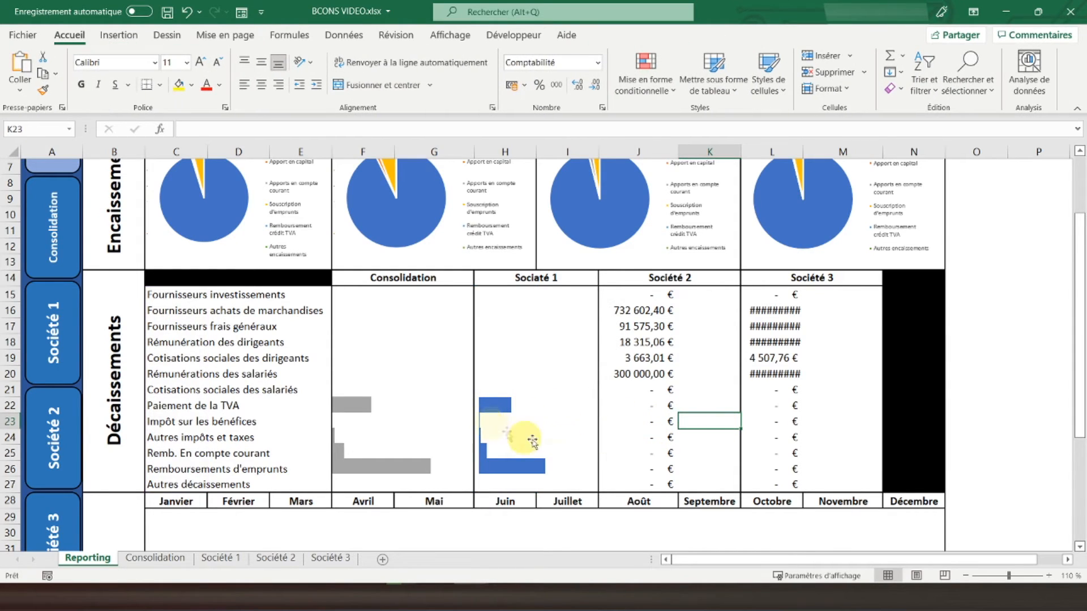
Duplicate the Sociaté 1 bar chart and replace its data source with ranges C15:C27 and J15:J27 of the Reporting sheet.
click(590, 350)
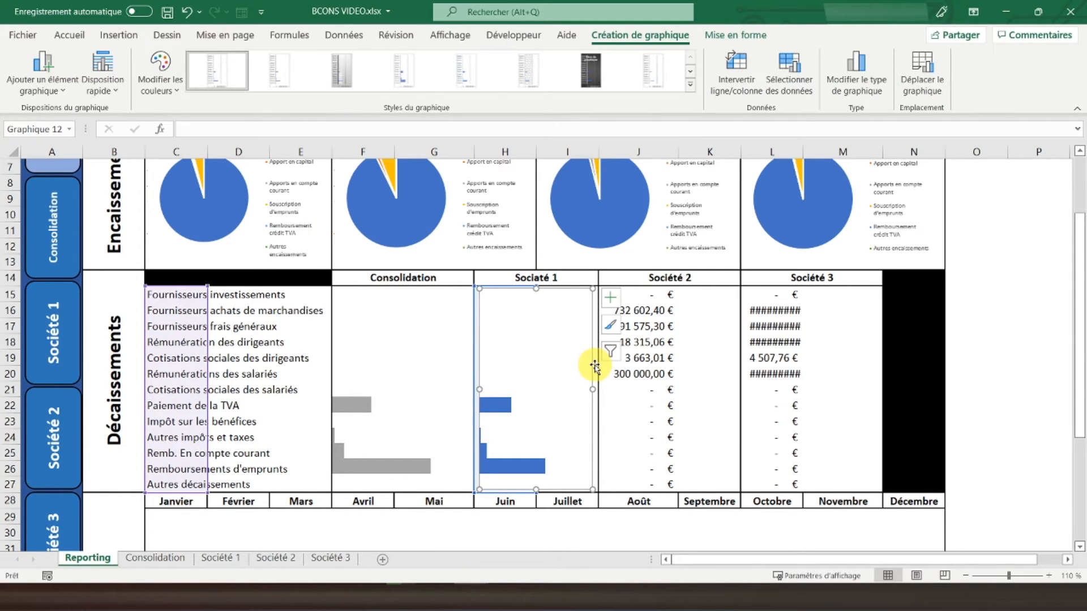
click(693, 403)
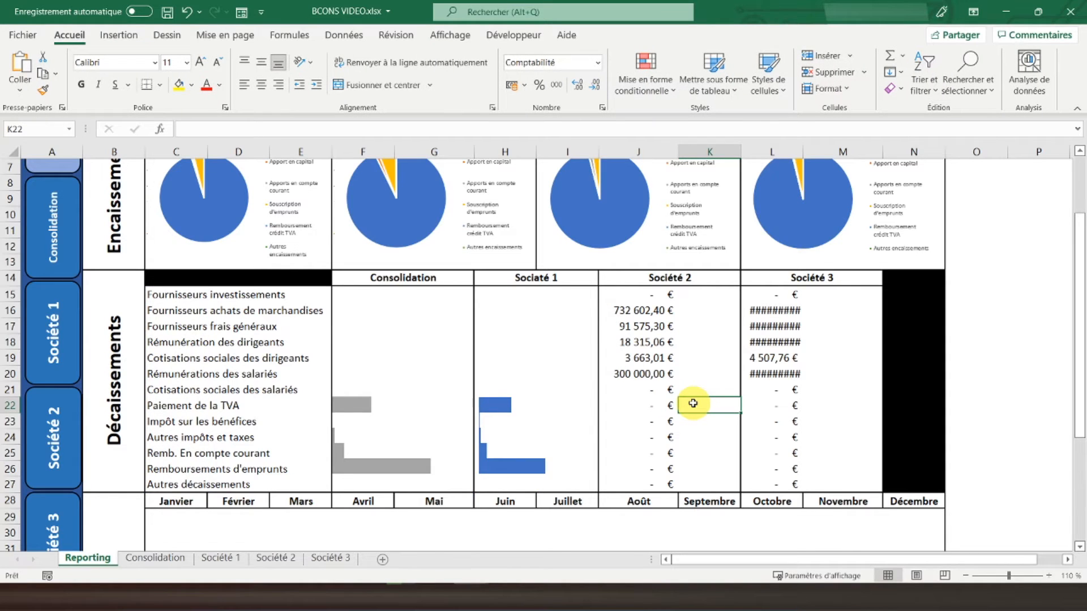
key(ctrl+v)
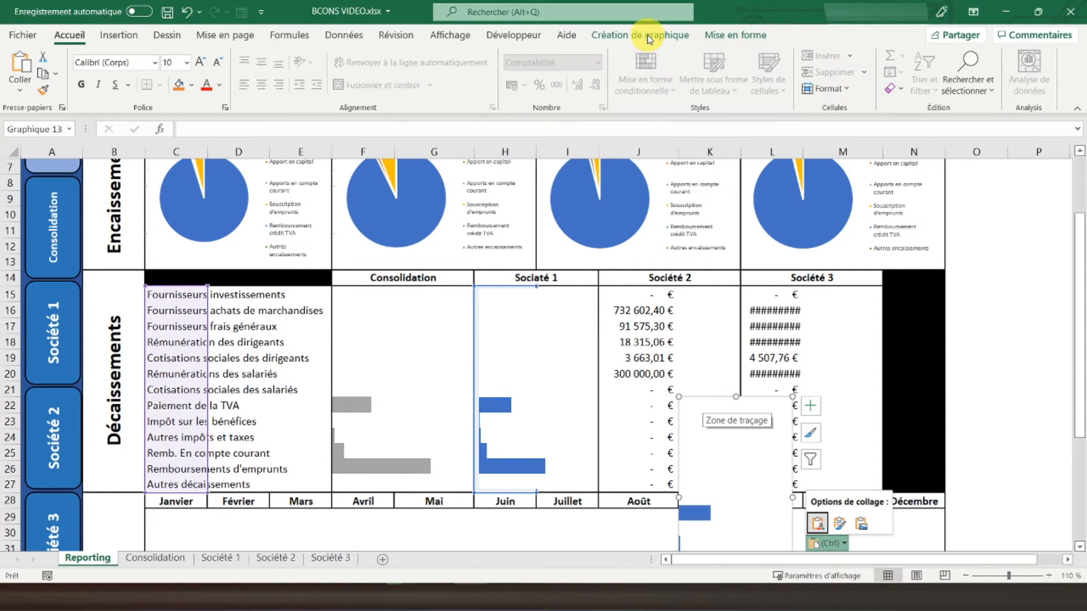
click(649, 36)
click(788, 68)
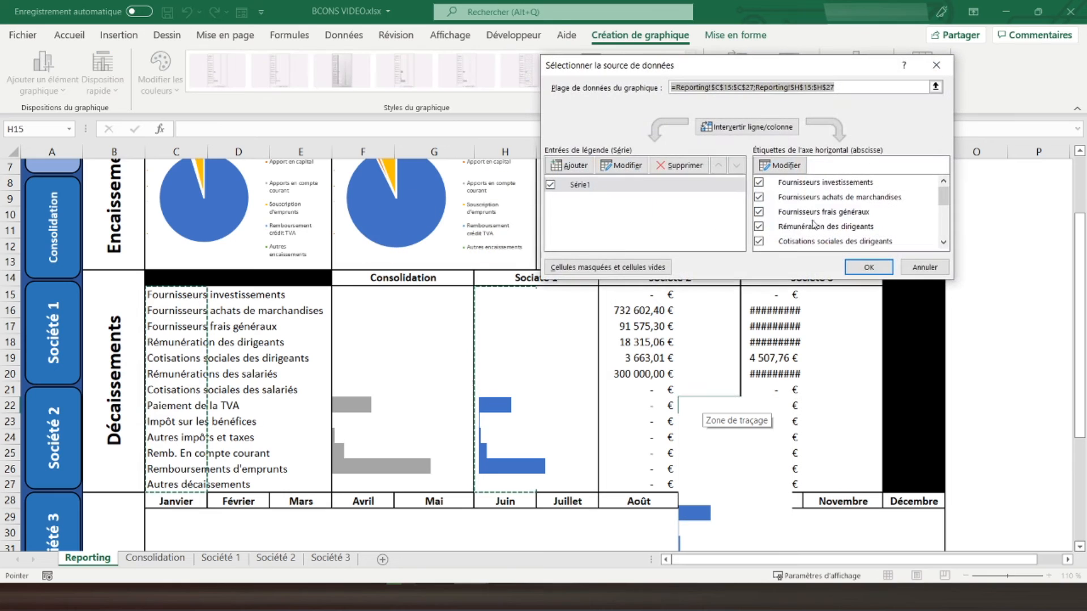
click(670, 165)
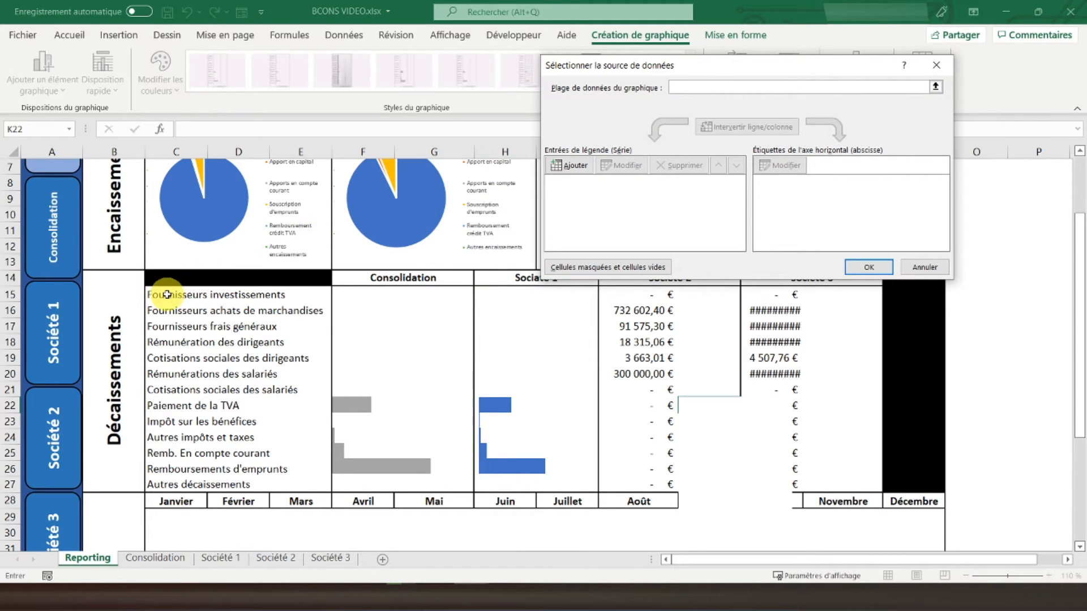
drag(167, 293, 160, 491)
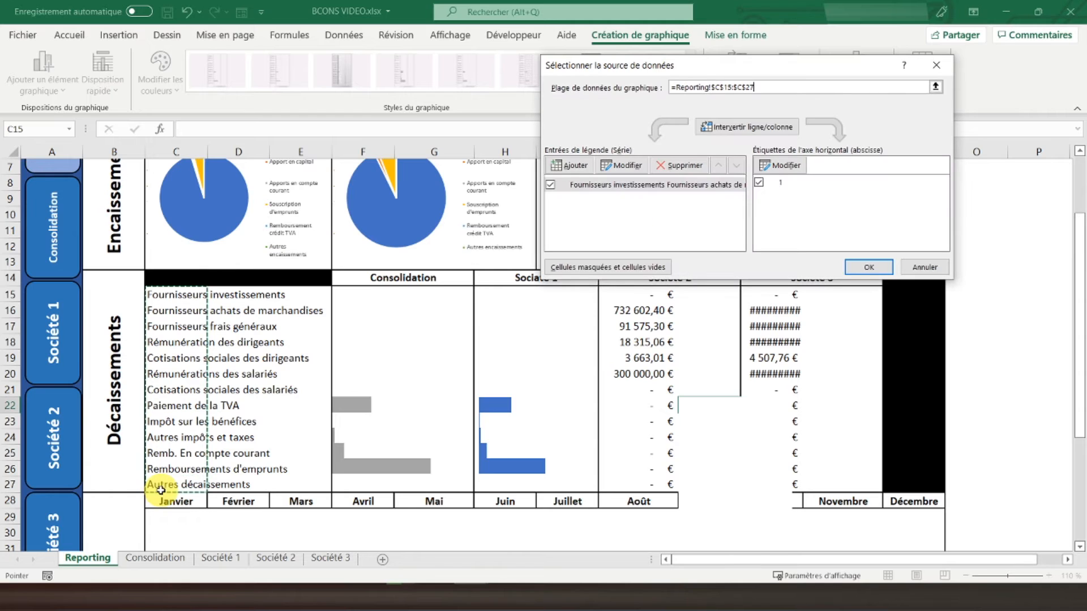
drag(629, 298, 620, 477)
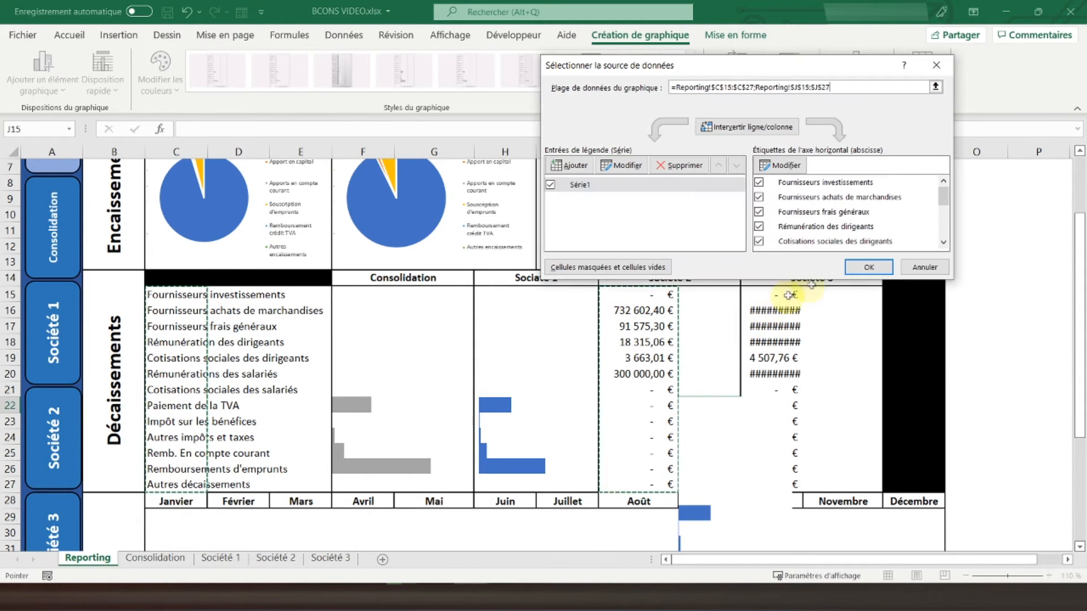
click(869, 267)
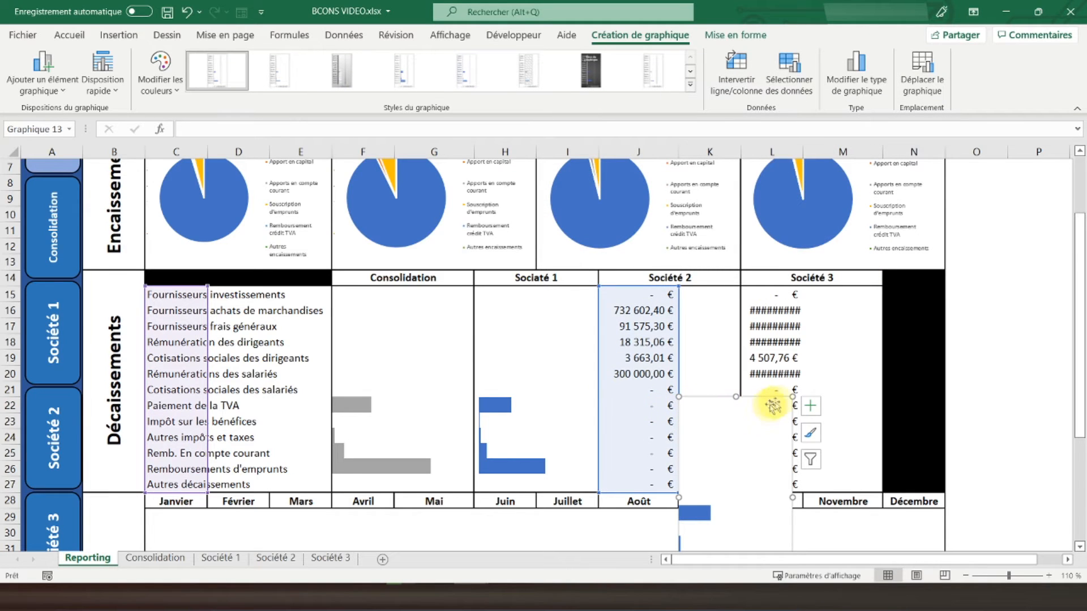
Move the duplicated bar chart under the Société 2 heading, aligning it with the start of column J and rows 15 to 27.
drag(780, 400, 770, 374)
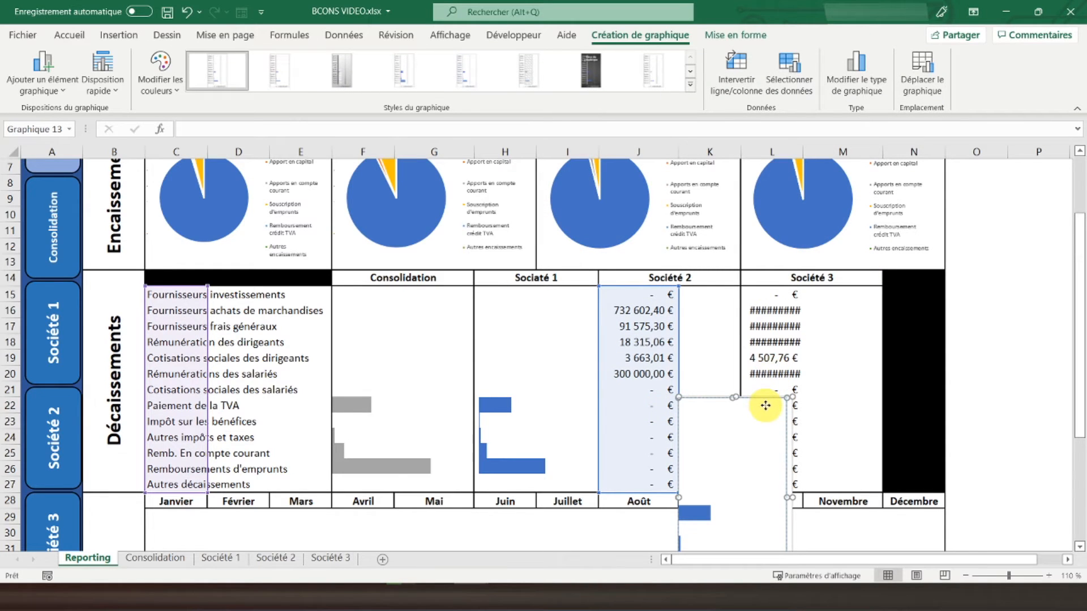
drag(791, 406, 713, 296)
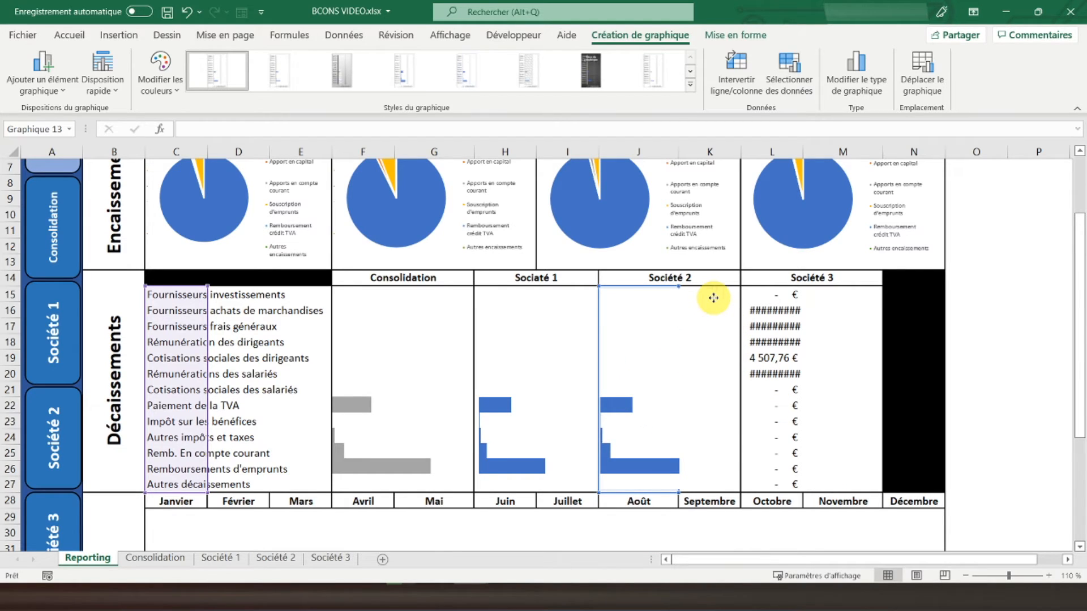
drag(713, 298, 715, 298)
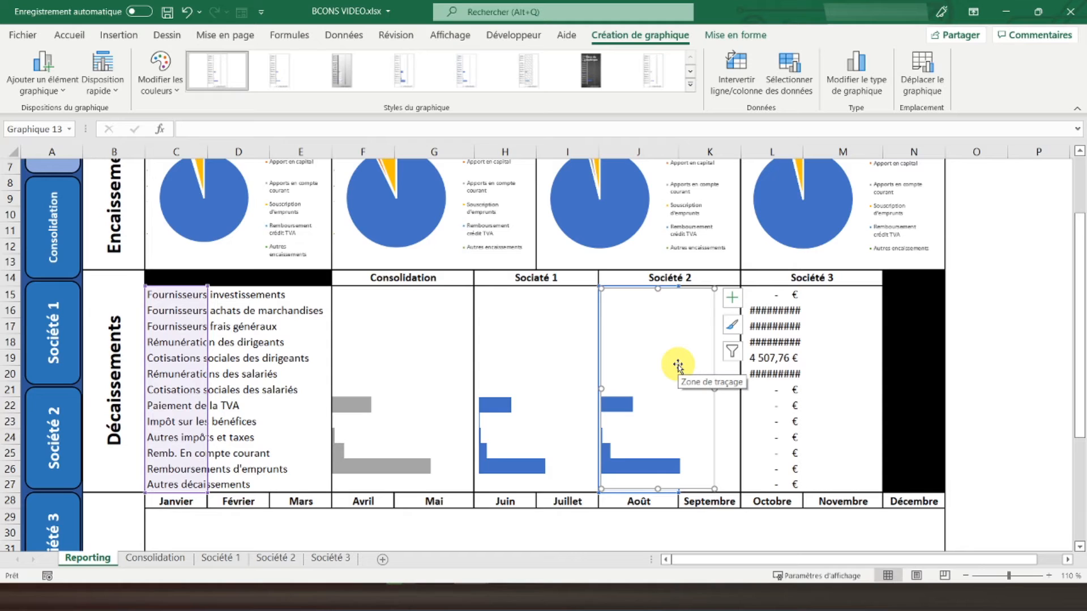
Duplicate the Société 2 bar chart and replace its data source with ranges C15:C27 and L15:L27 of the Reporting sheet.
click(797, 368)
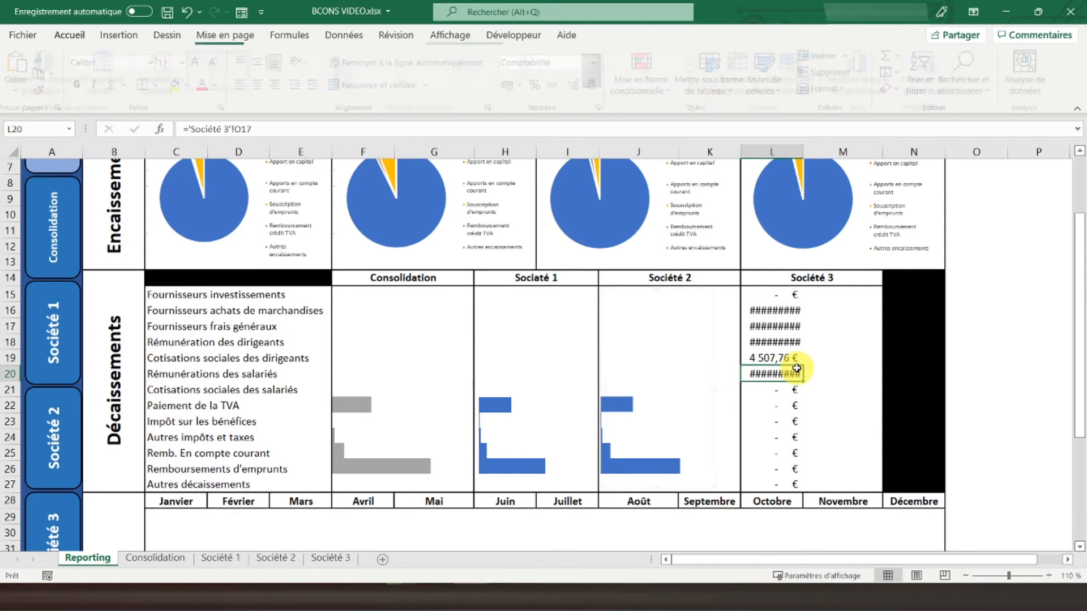
key(ctrl+v)
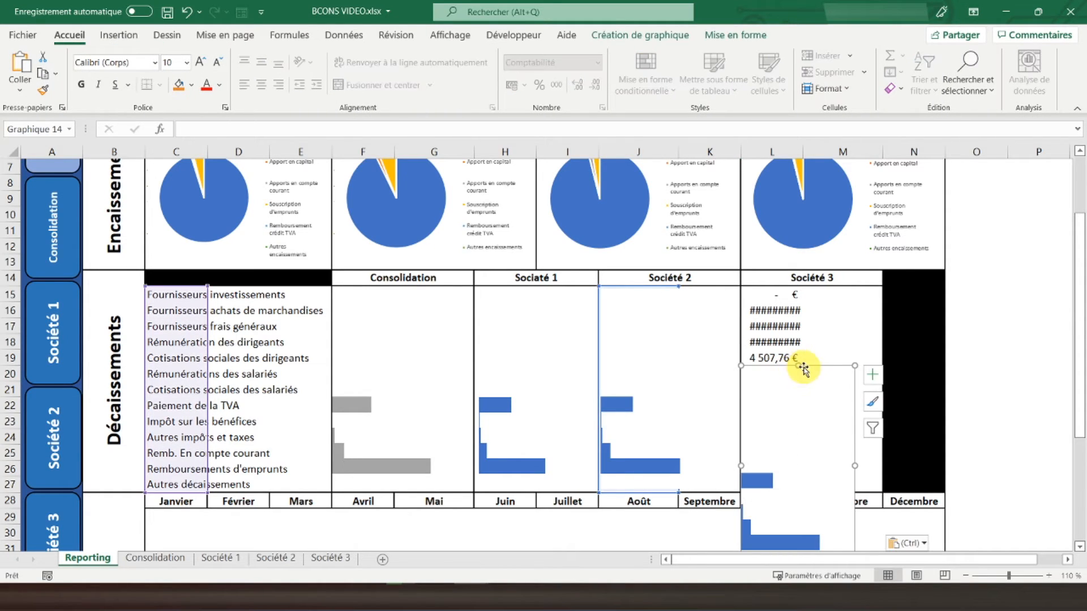
drag(854, 374, 953, 284)
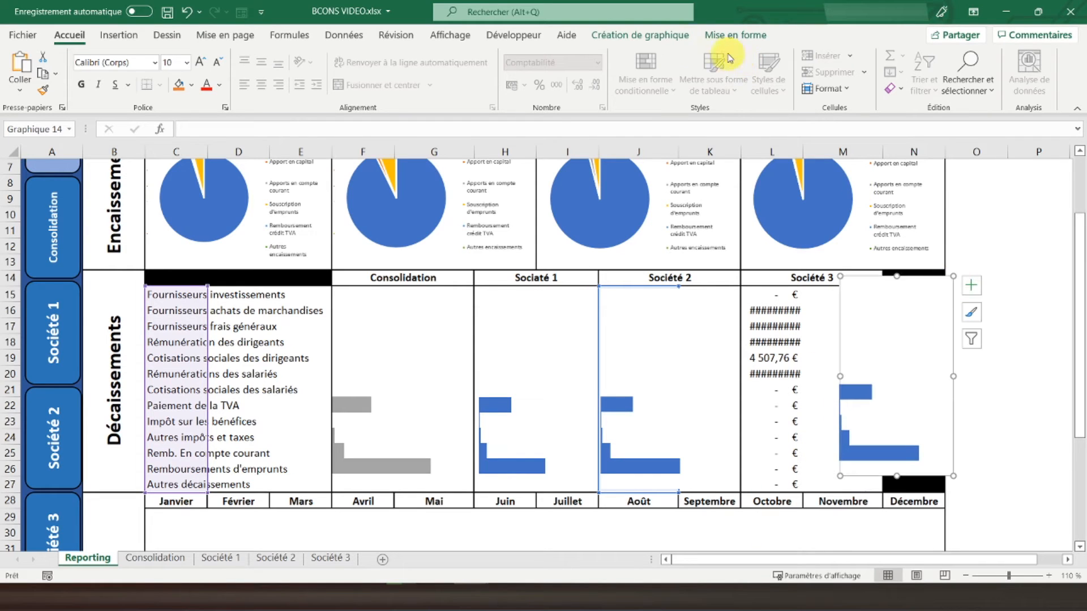
click(643, 34)
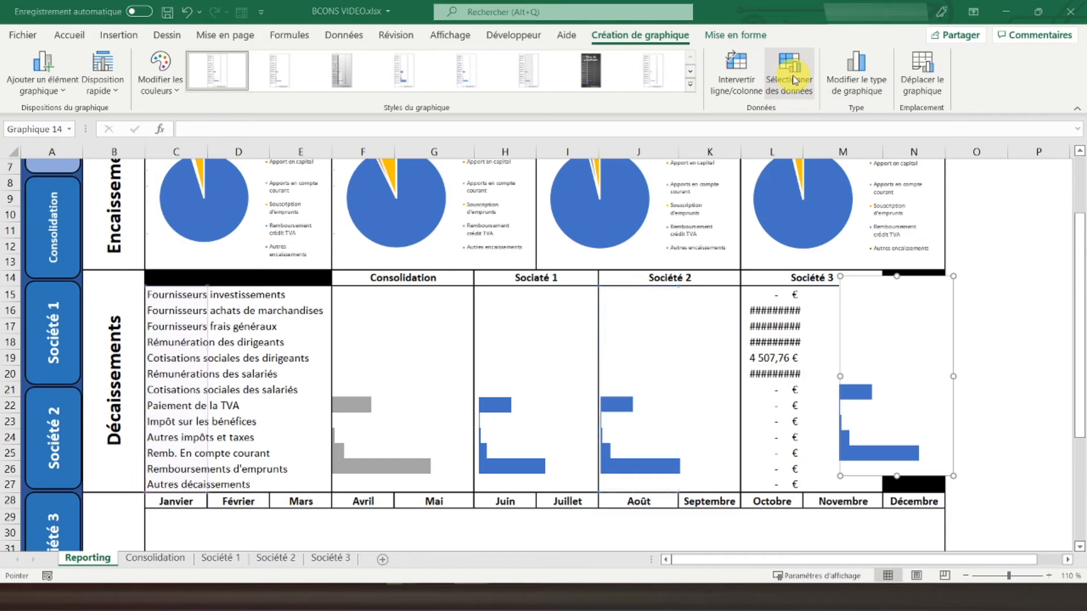
click(794, 80)
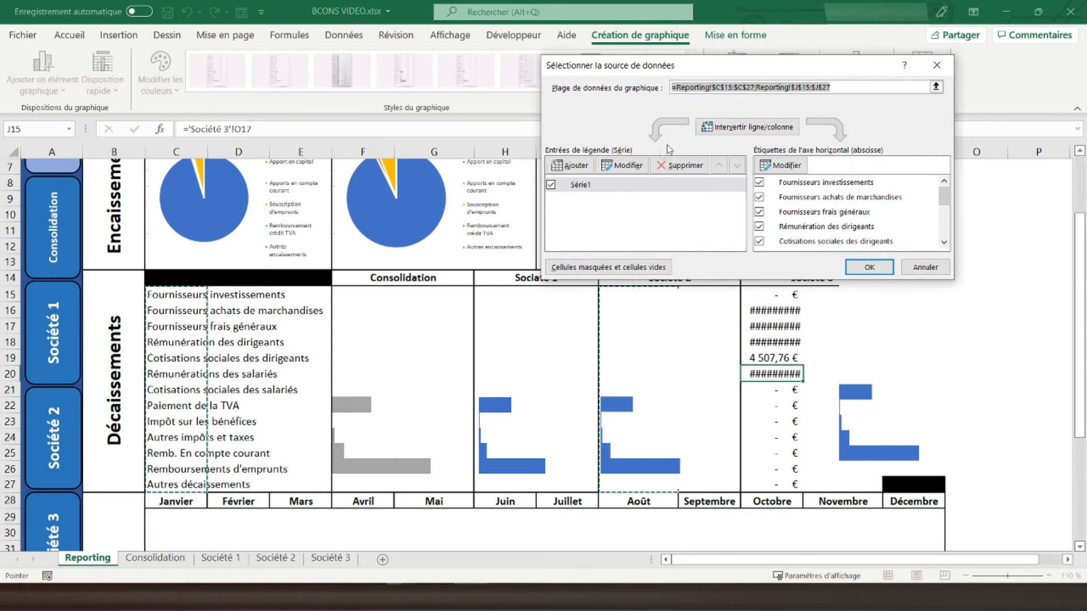
click(681, 165)
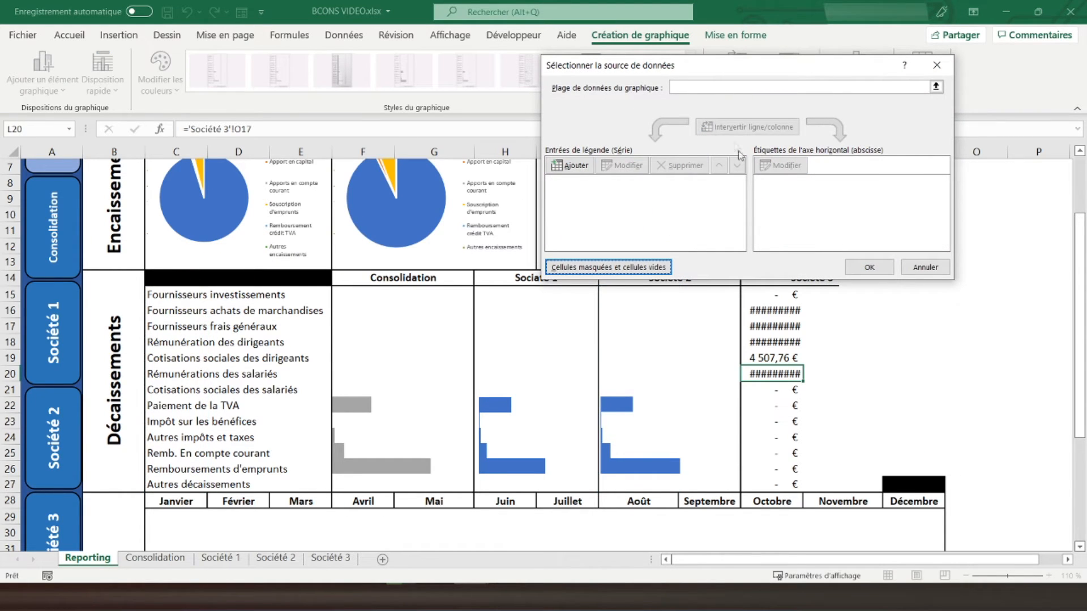
drag(159, 295, 167, 480)
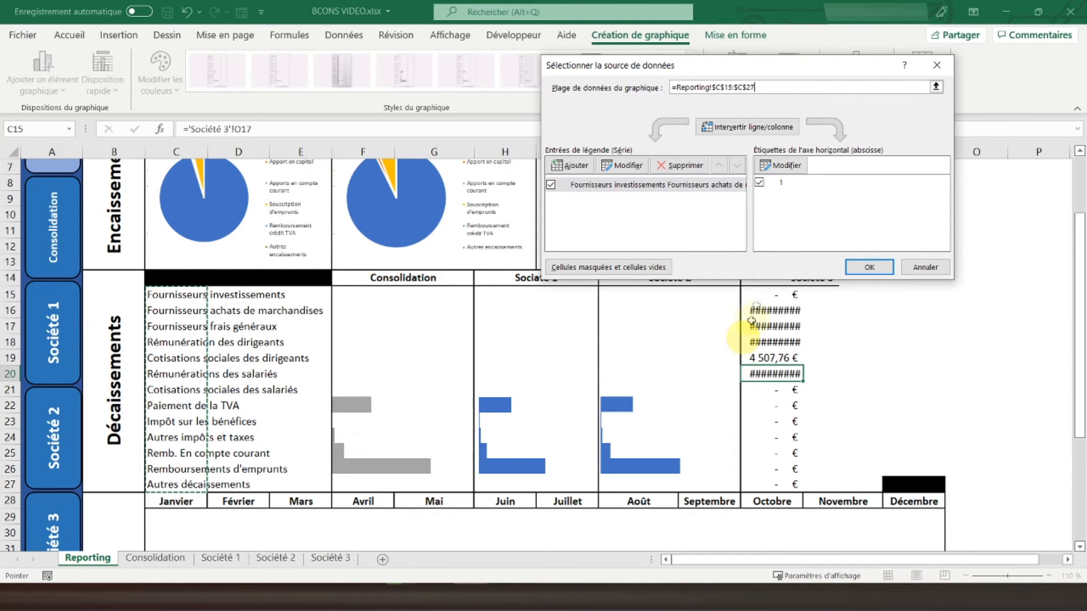
drag(758, 287, 755, 485)
click(869, 267)
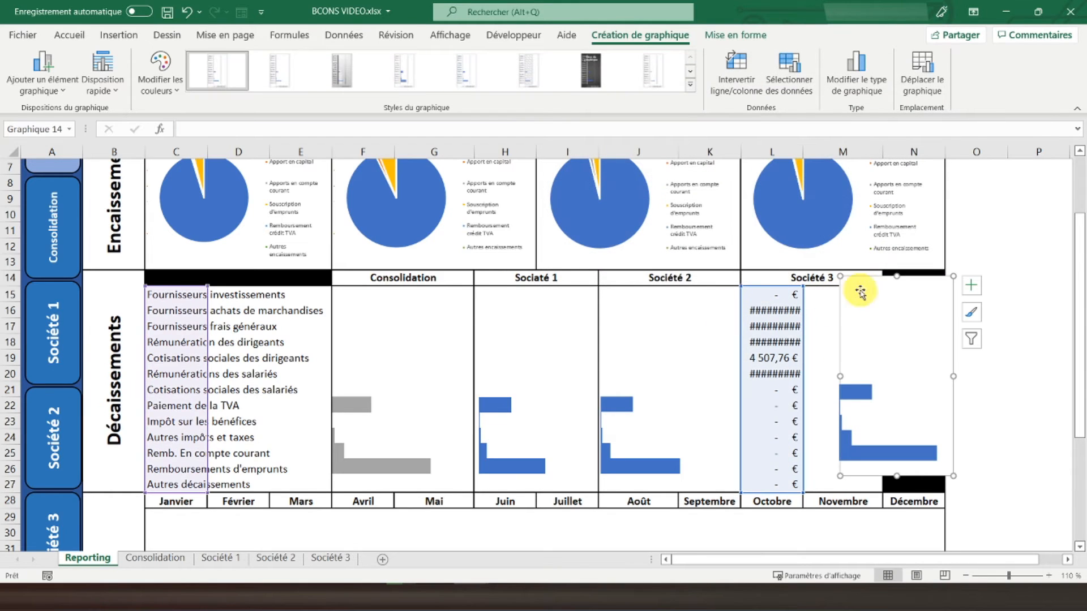
Move the new bar chart under the Société 3 heading and enlarge it to cover about L15:M27.
drag(951, 293, 855, 303)
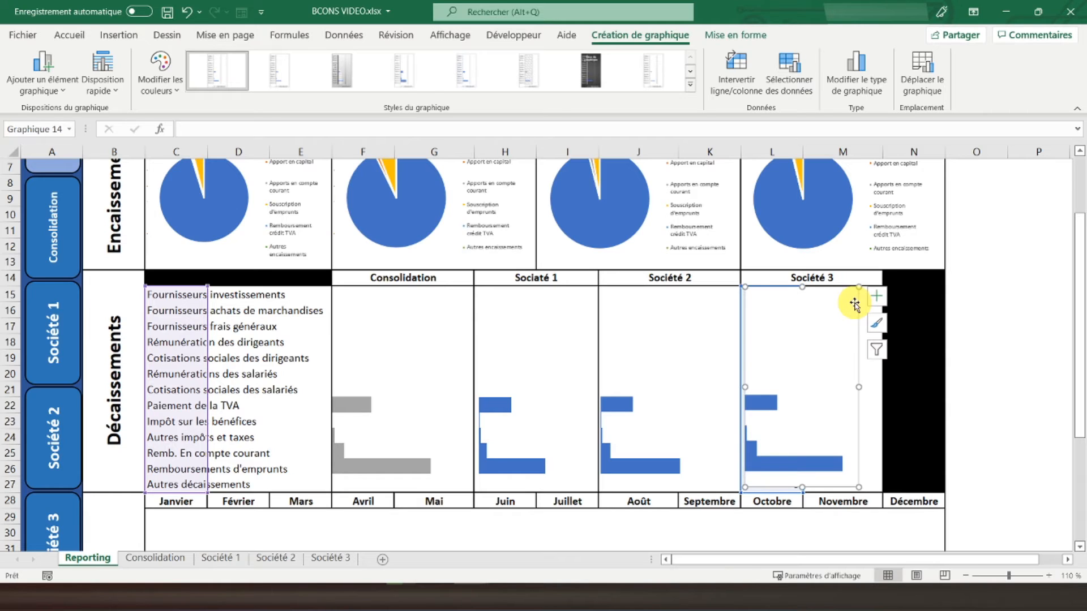
drag(856, 485, 875, 490)
click(1011, 419)
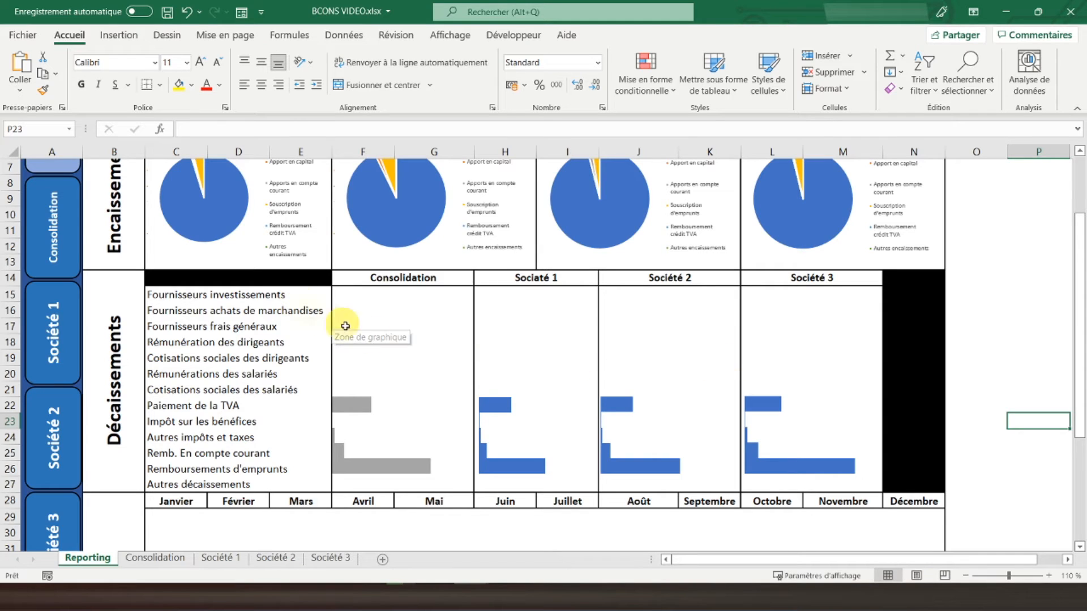
Review the Décaissements labels and the Trésorerie section with its monthly headings in rows 28 to 41.
click(229, 407)
click(170, 295)
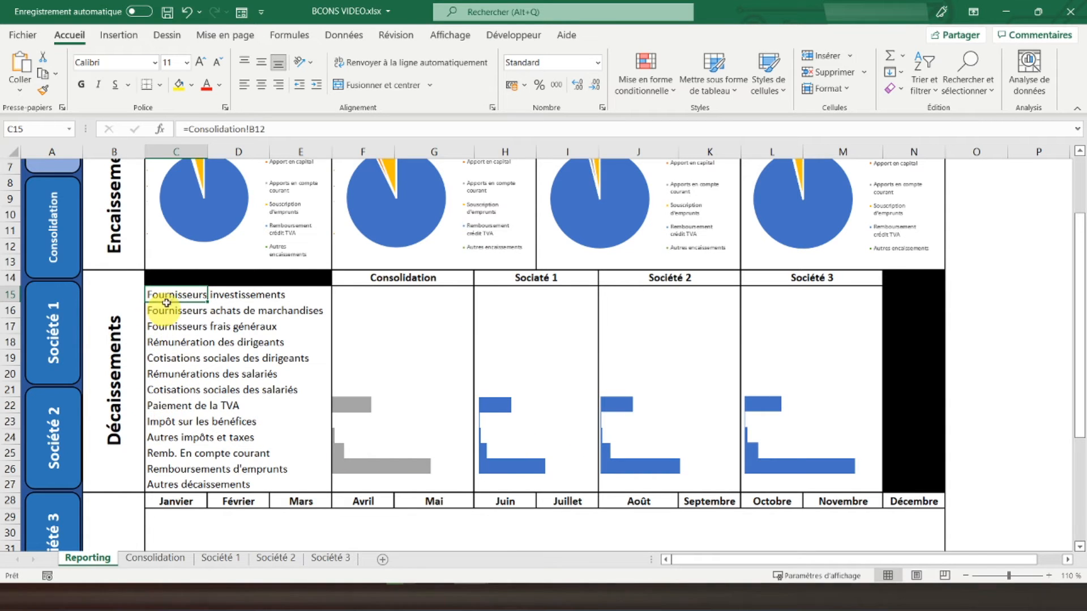
click(135, 383)
scroll(135, 383, down, 6)
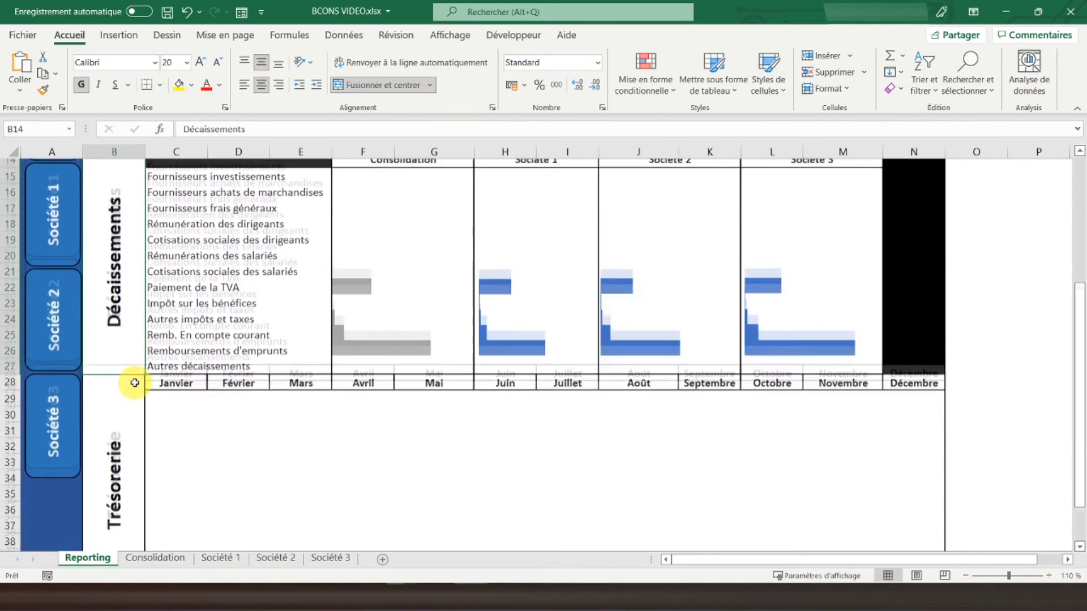
scroll(135, 383, down, 1)
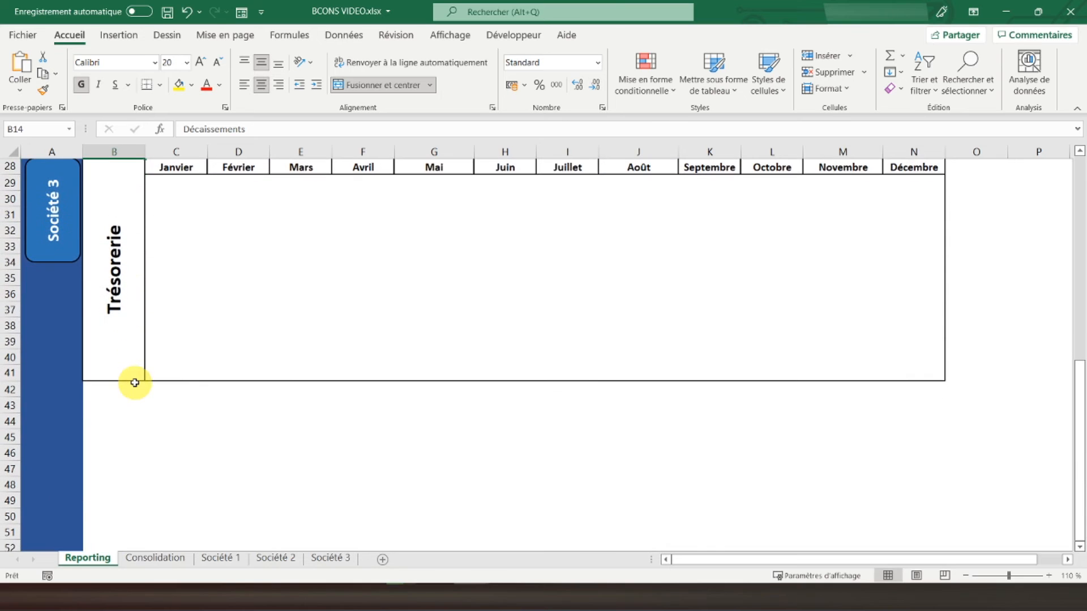
click(113, 199)
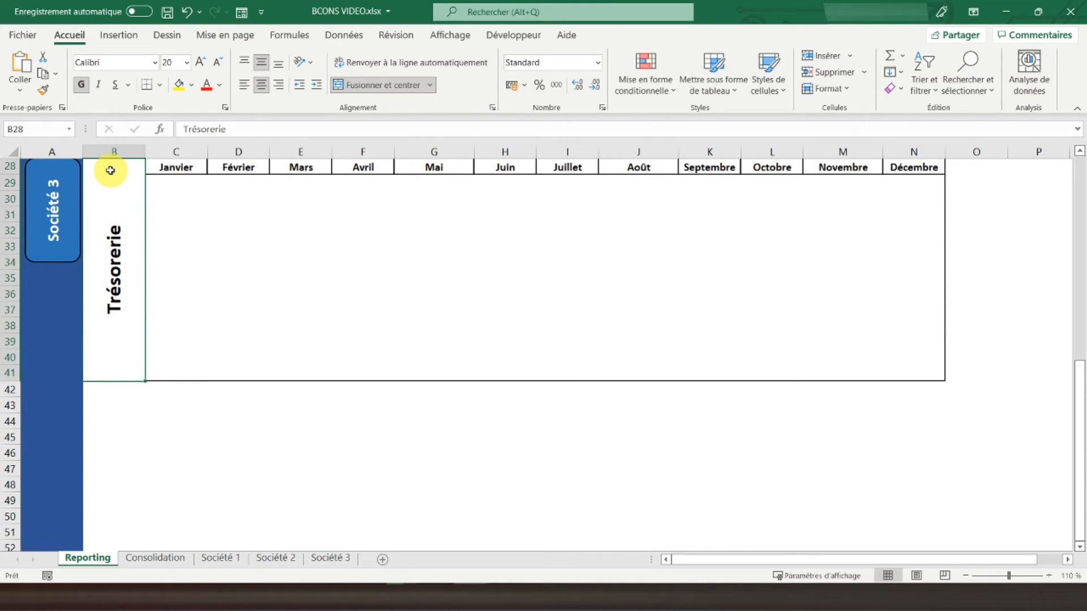
click(161, 208)
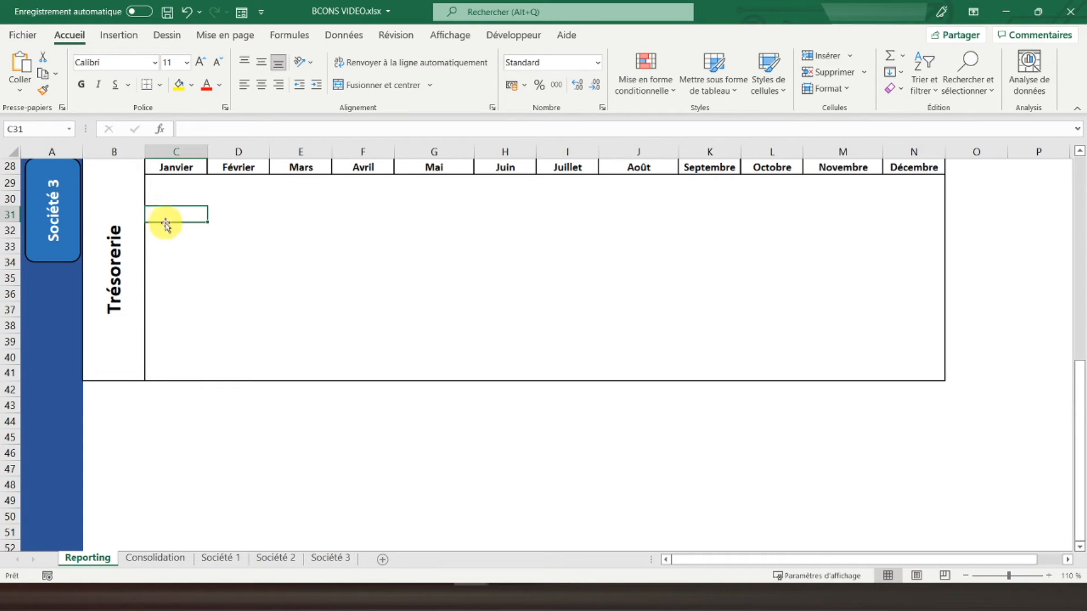
click(167, 259)
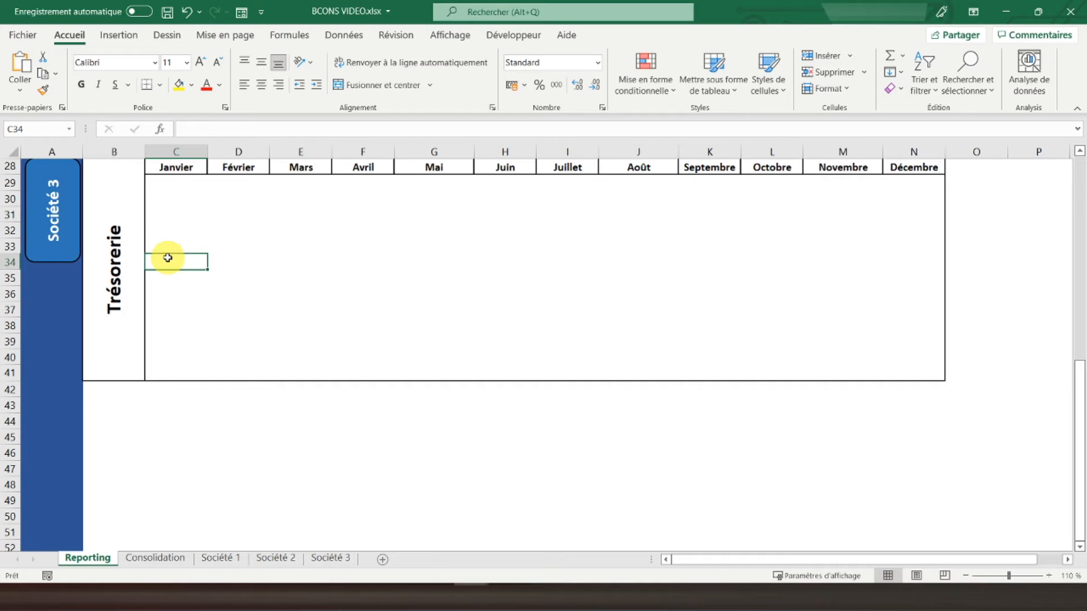
Link Reporting cell C34 under Janvier to the Solde trésorerie cumulé in cell C27 of the Société 1 sheet.
text(=)
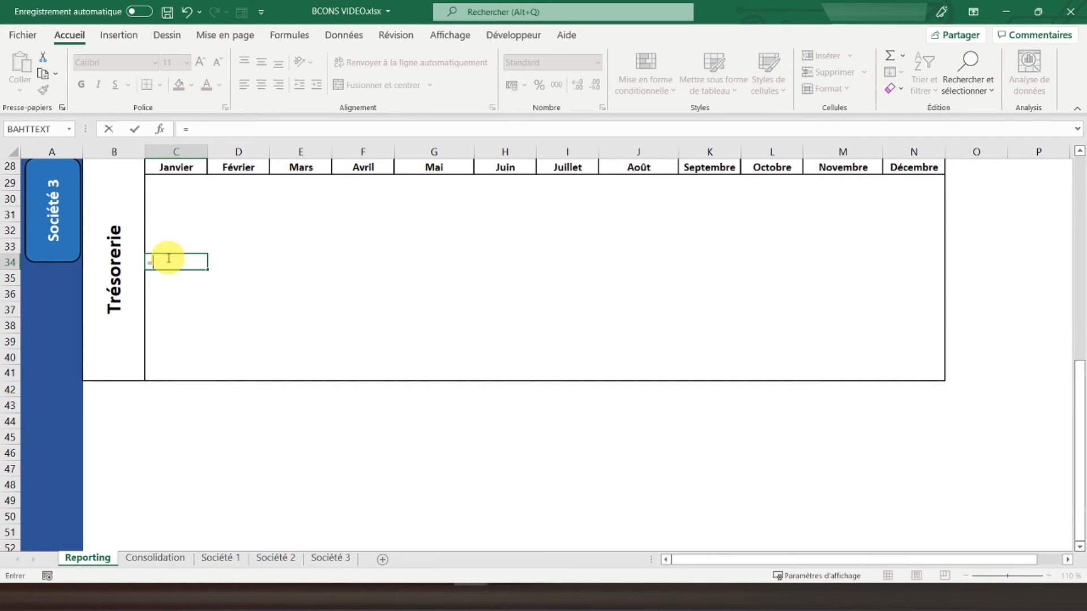
click(221, 559)
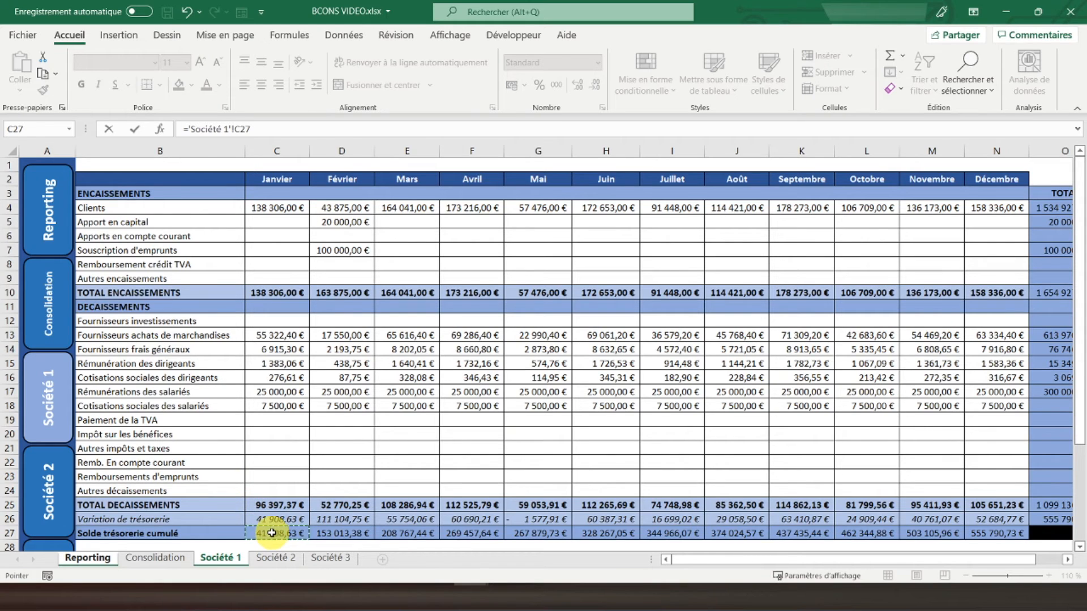
key(Return)
click(174, 262)
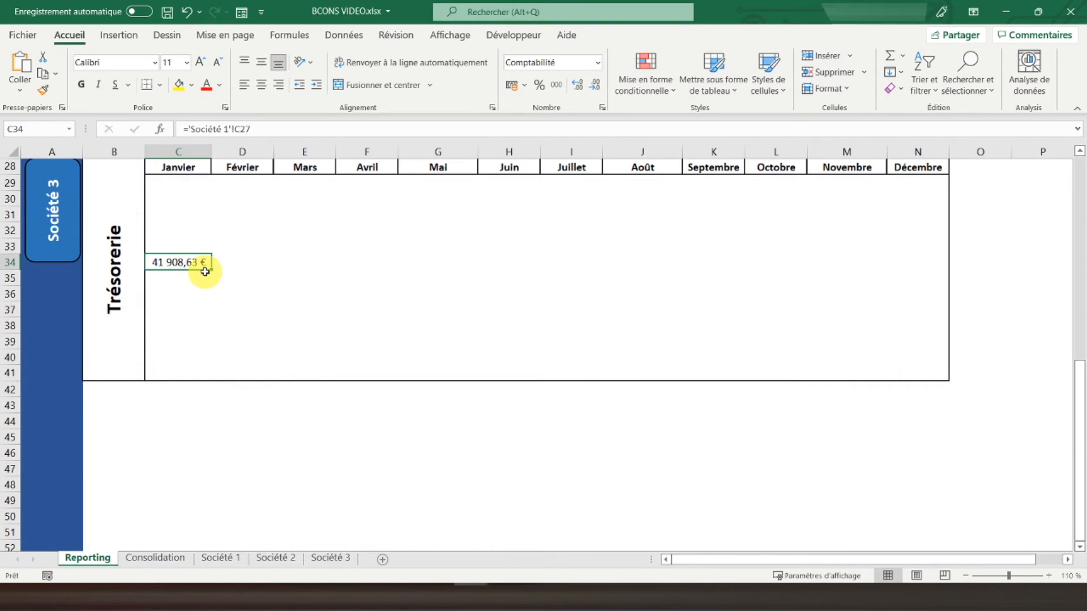
Copy the Société 1 treasury link from C34 across D34:N34, pasting formulas only to preserve the borders.
drag(212, 270, 918, 261)
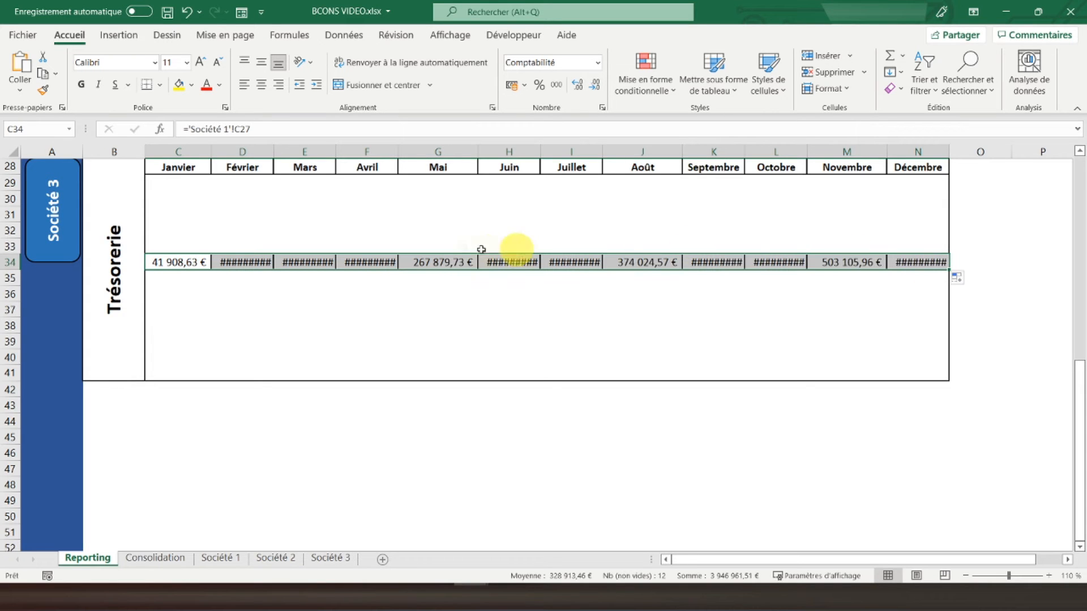
click(184, 21)
right_click(187, 260)
click(229, 232)
drag(232, 262, 925, 266)
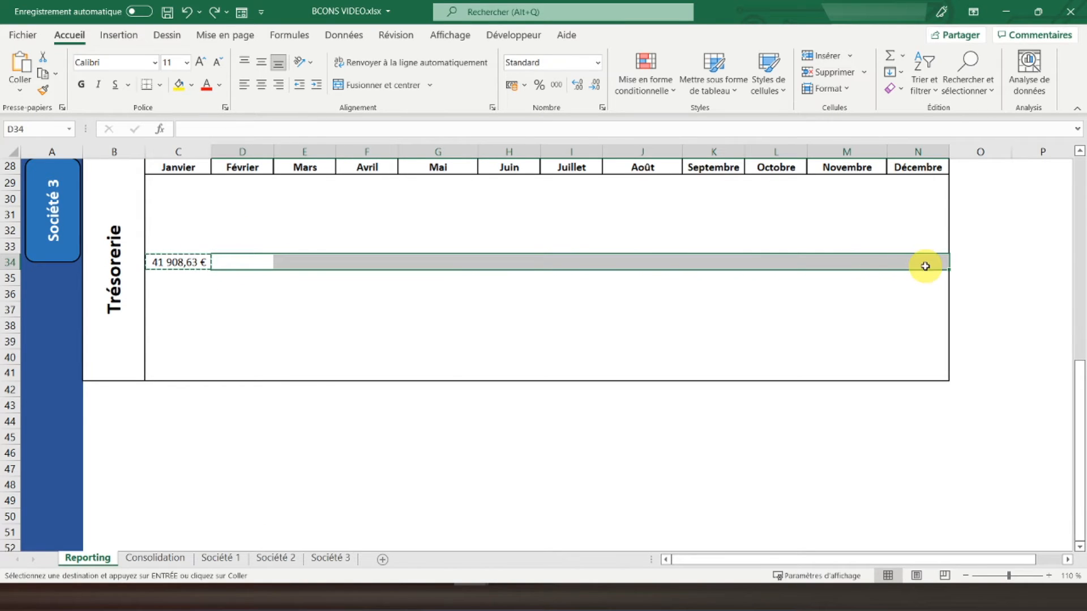
right_click(925, 263)
click(1005, 274)
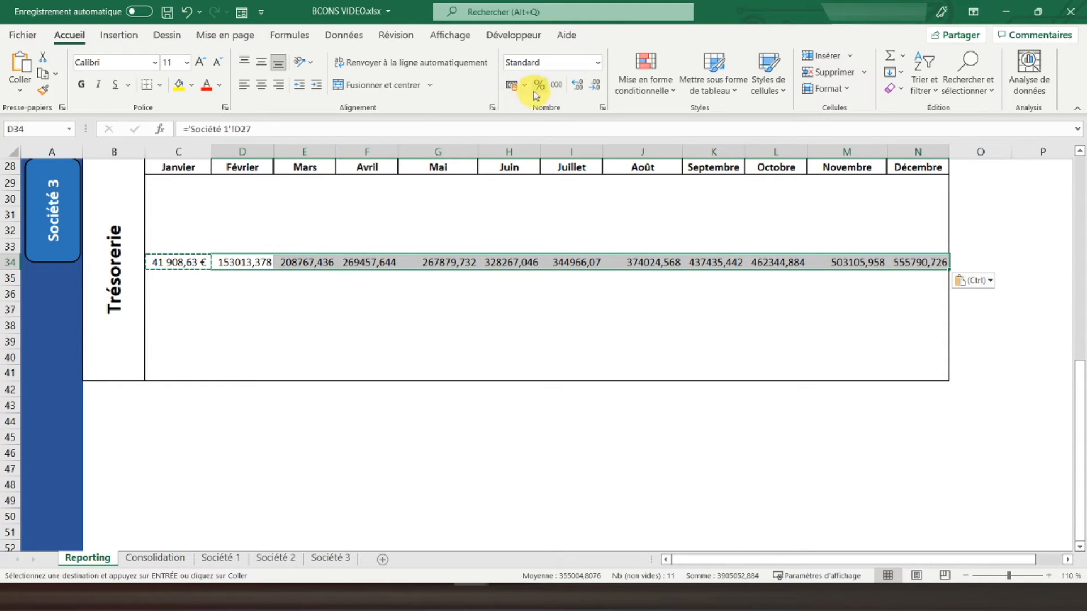
Format the Société 1 treasury amounts in row 34, January to December, as euro accounting values without decimals.
click(515, 90)
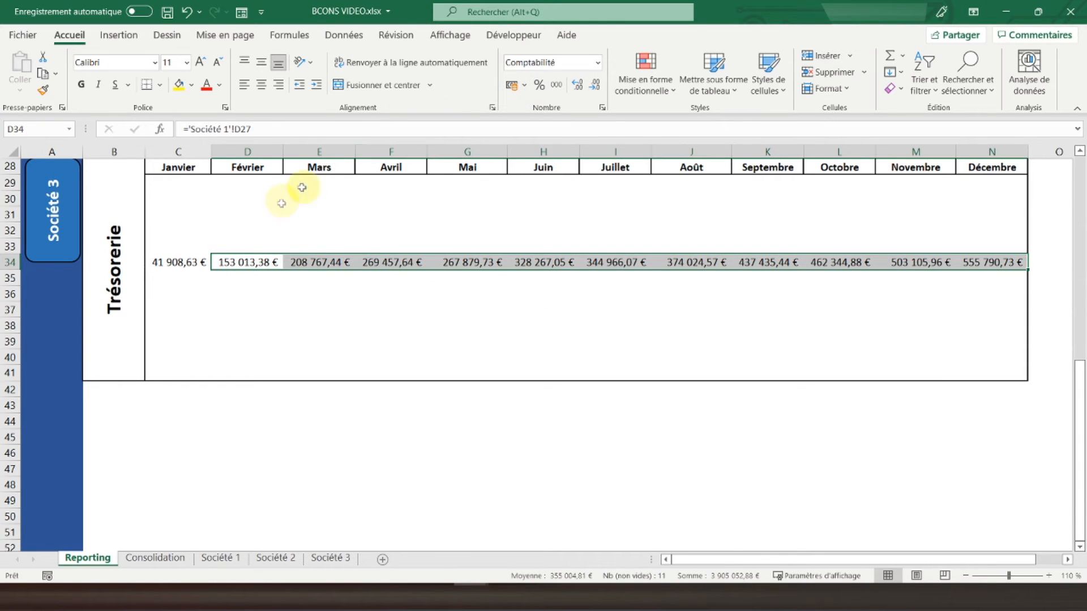
click(577, 85)
click(596, 86)
click(595, 86)
click(595, 86)
click(184, 262)
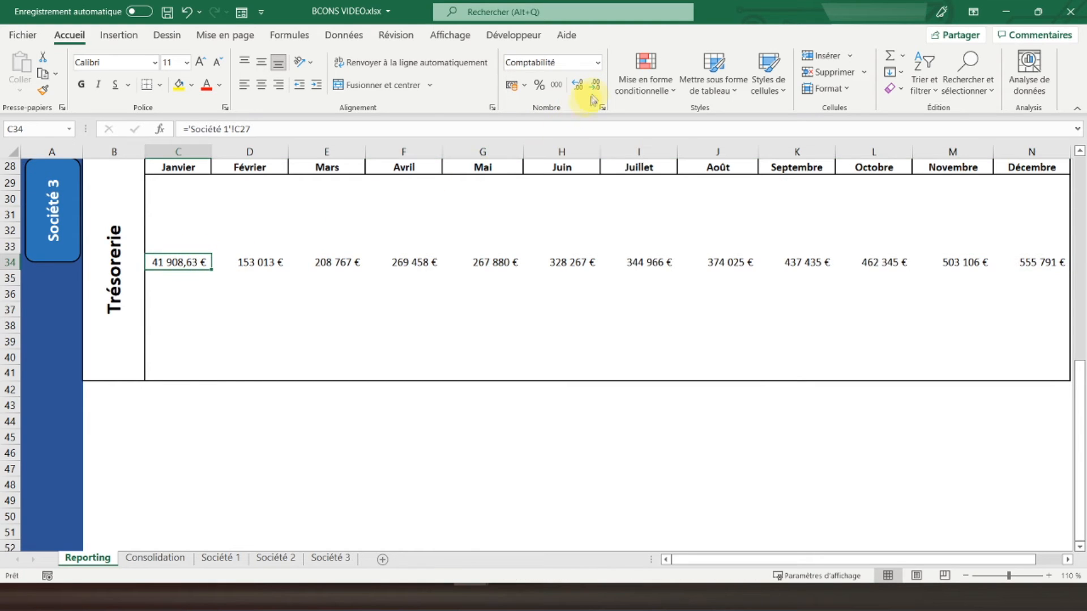
click(178, 294)
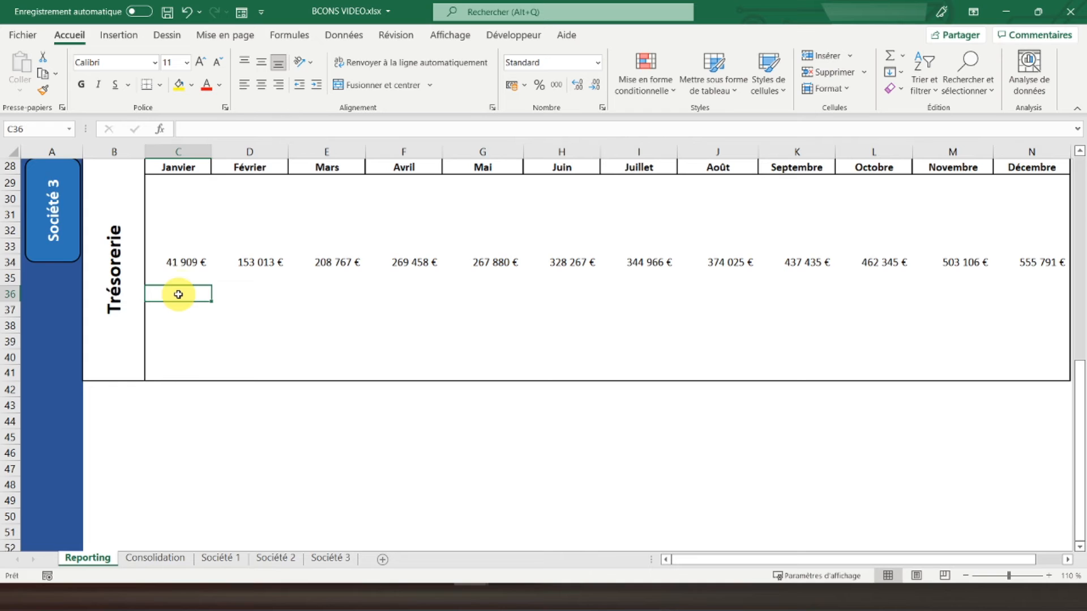
click(220, 558)
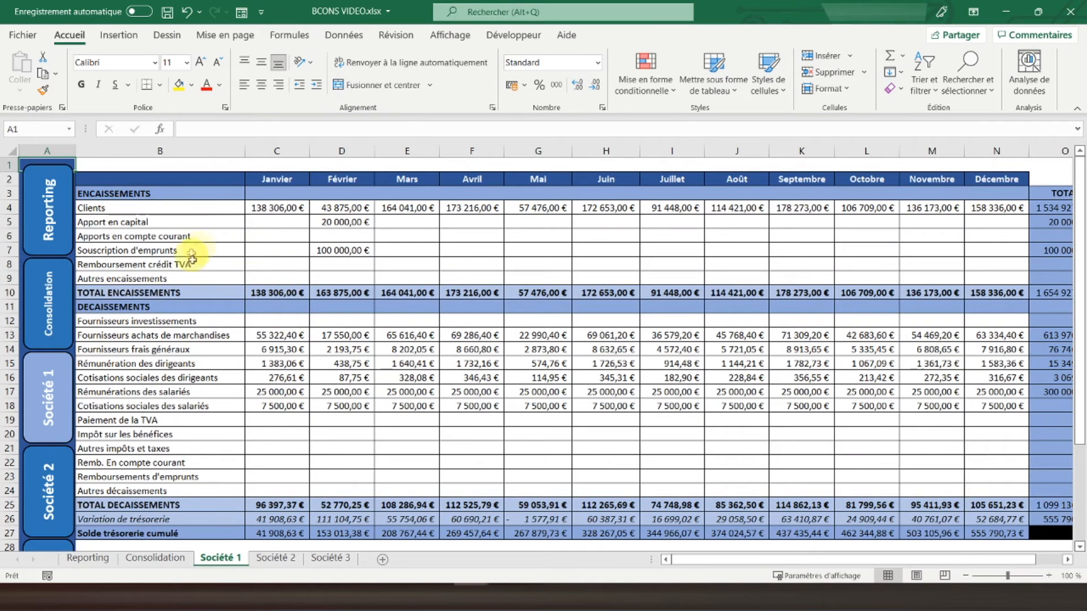
click(91, 557)
Enter the consolidated January treasury formula =C34+C36+C38 in cell C32 of the Reporting sheet.
click(176, 231)
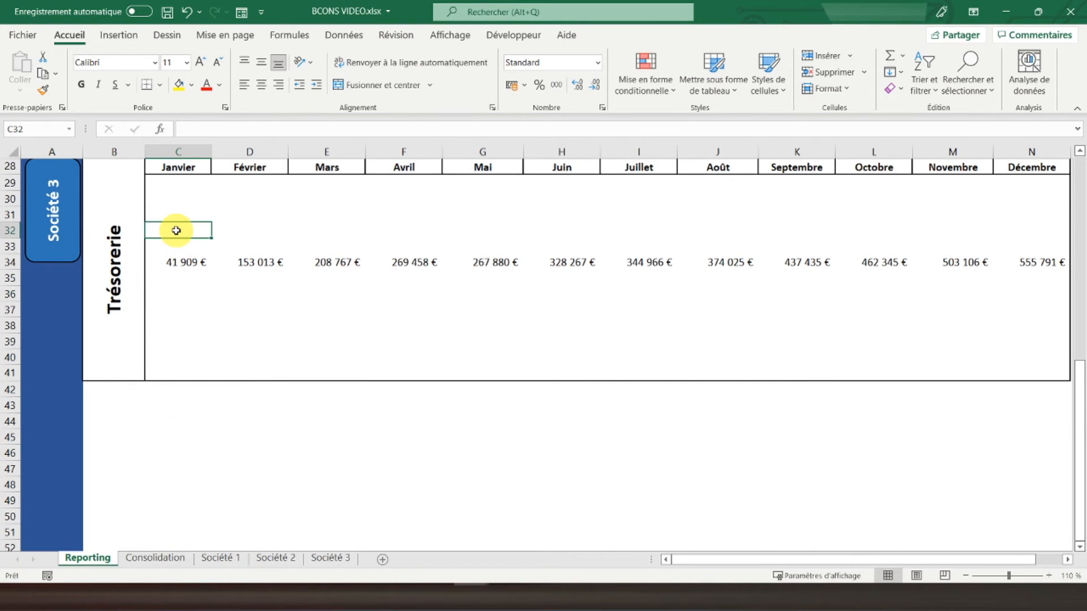
text(=)
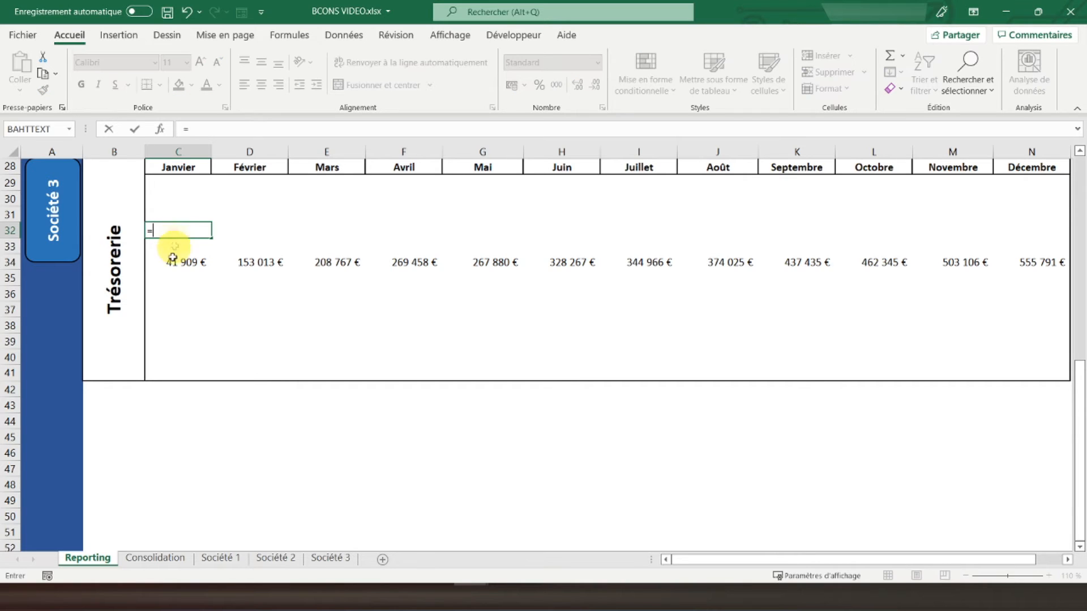
click(178, 264)
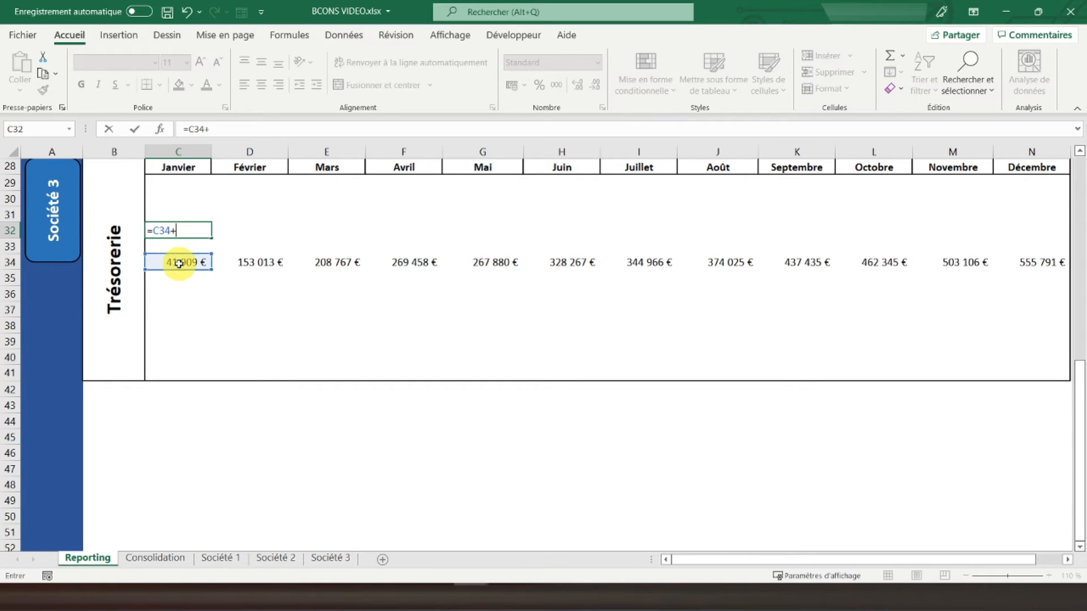
click(181, 296)
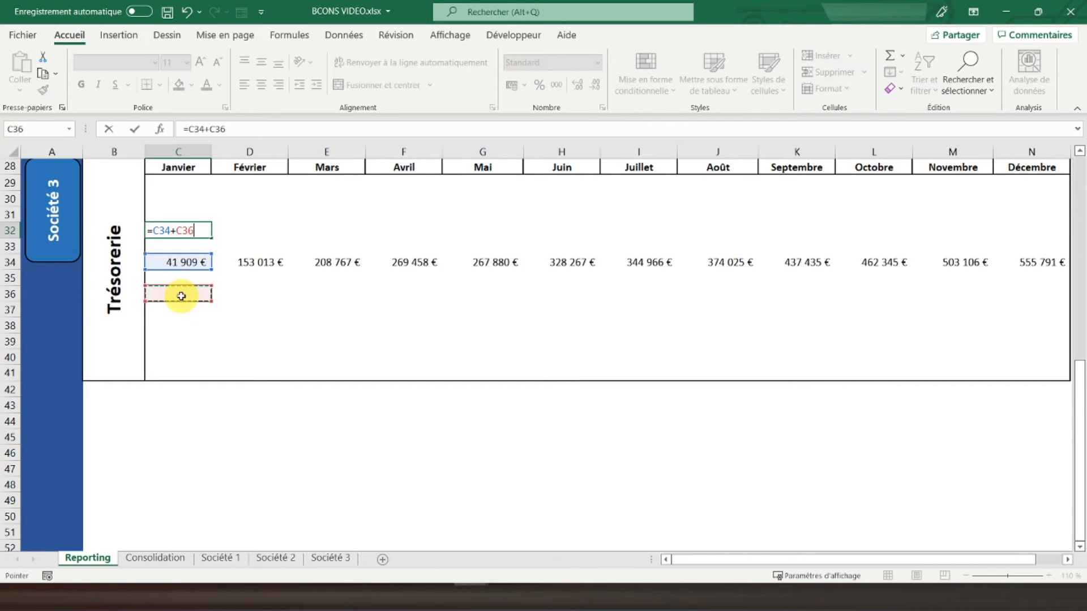
click(181, 330)
key(Return)
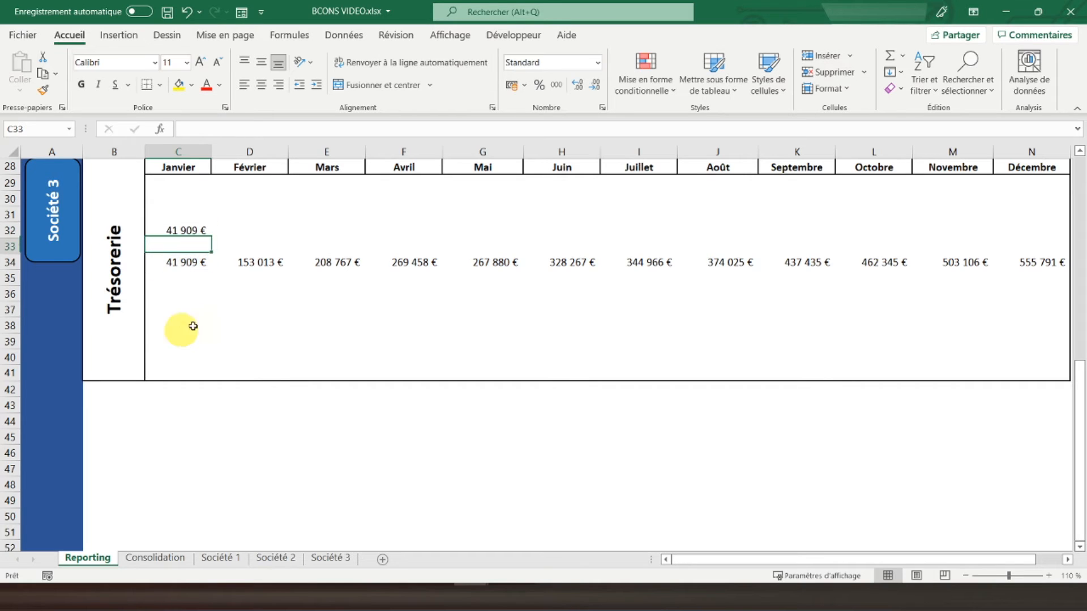
Copy the consolidated treasury formula from C32 across D32:N32, pasting formulas only.
click(199, 231)
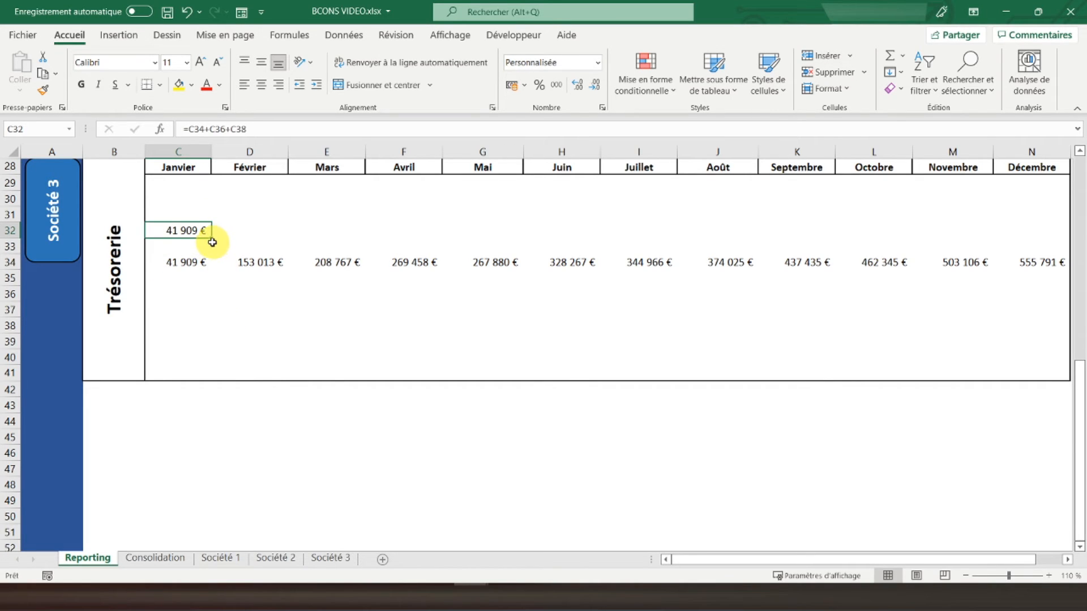
right_click(212, 243)
click(232, 232)
drag(236, 229, 1031, 228)
right_click(1031, 229)
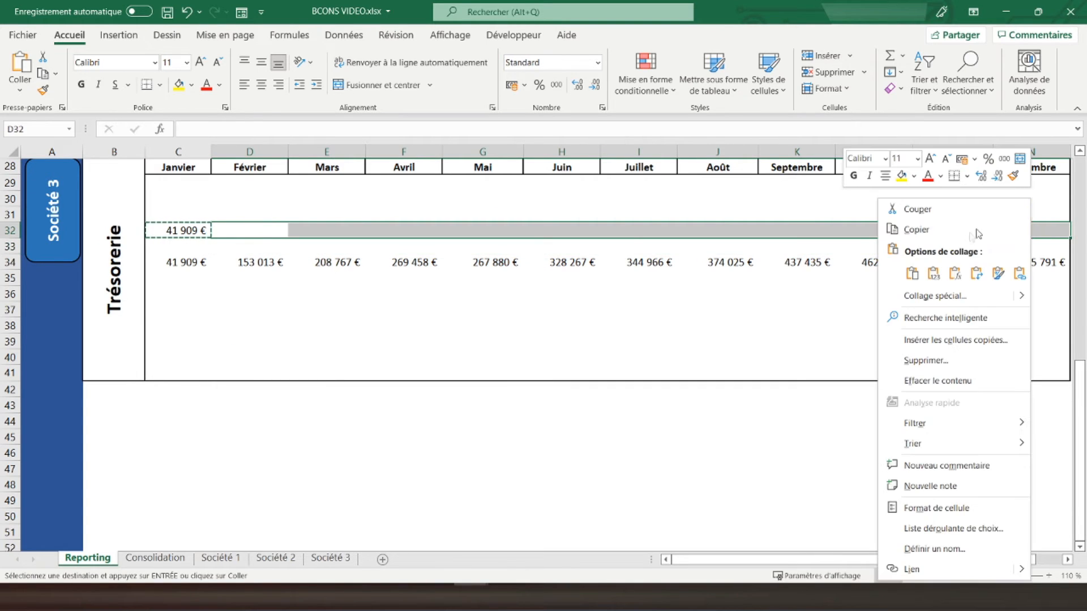
click(955, 274)
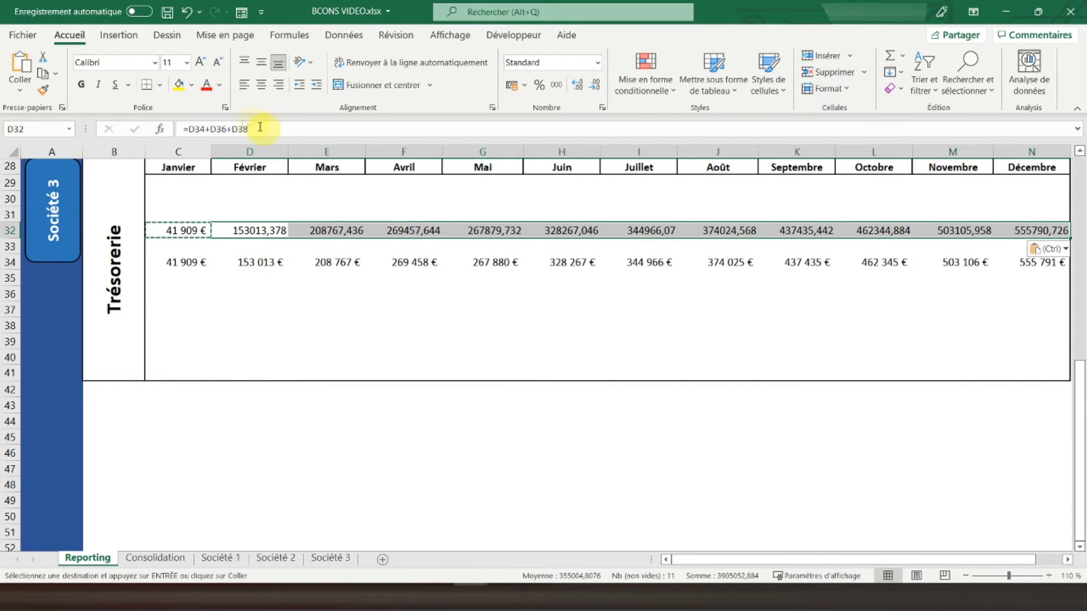
Format the consolidated treasury amounts in D32:N32 as euro accounting values without decimals.
click(513, 85)
click(592, 86)
click(591, 86)
Link Reporting cell C36 to the January Solde trésorerie cumulé in cell C27 of the Société 2 sheet.
click(185, 293)
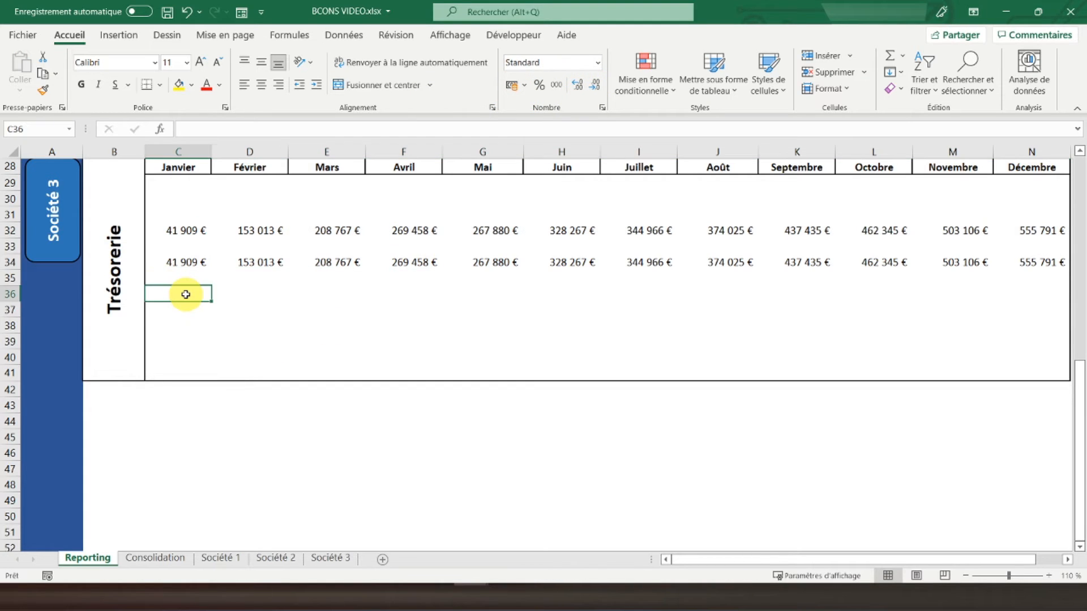
text(=)
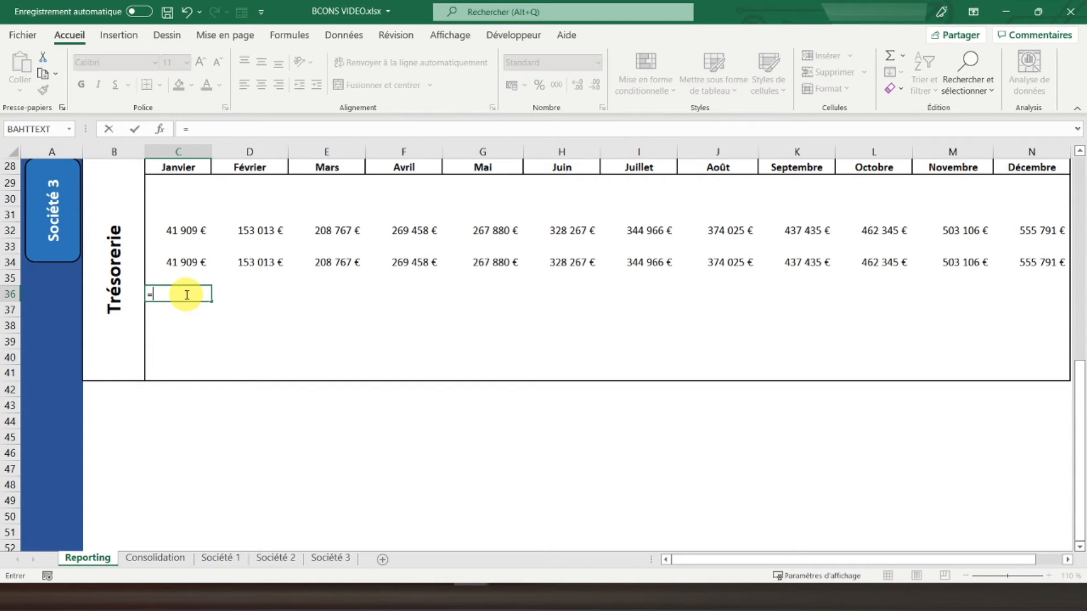
click(275, 558)
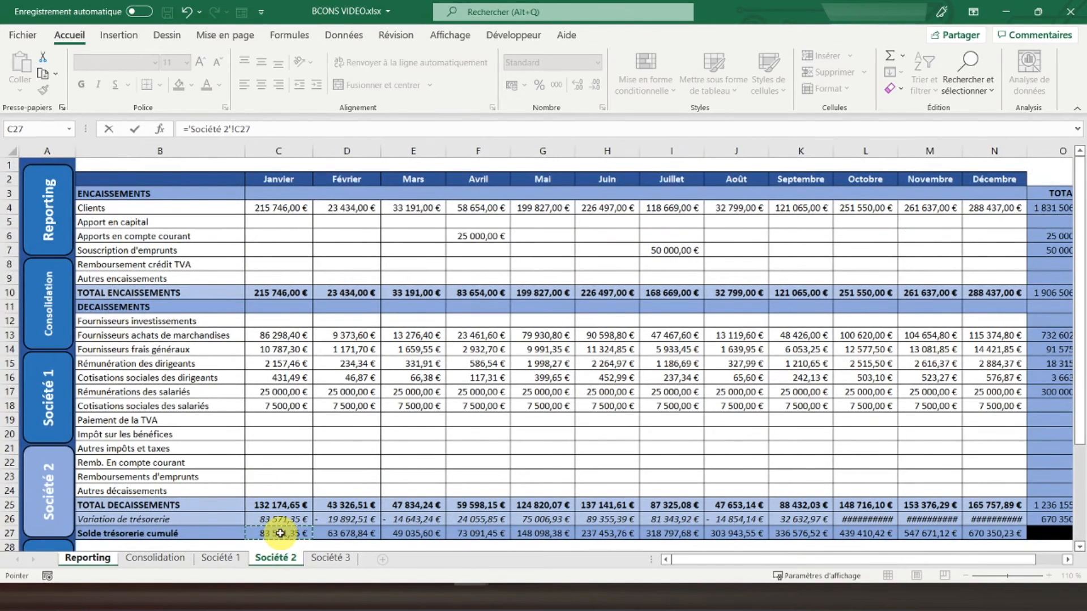
key(Return)
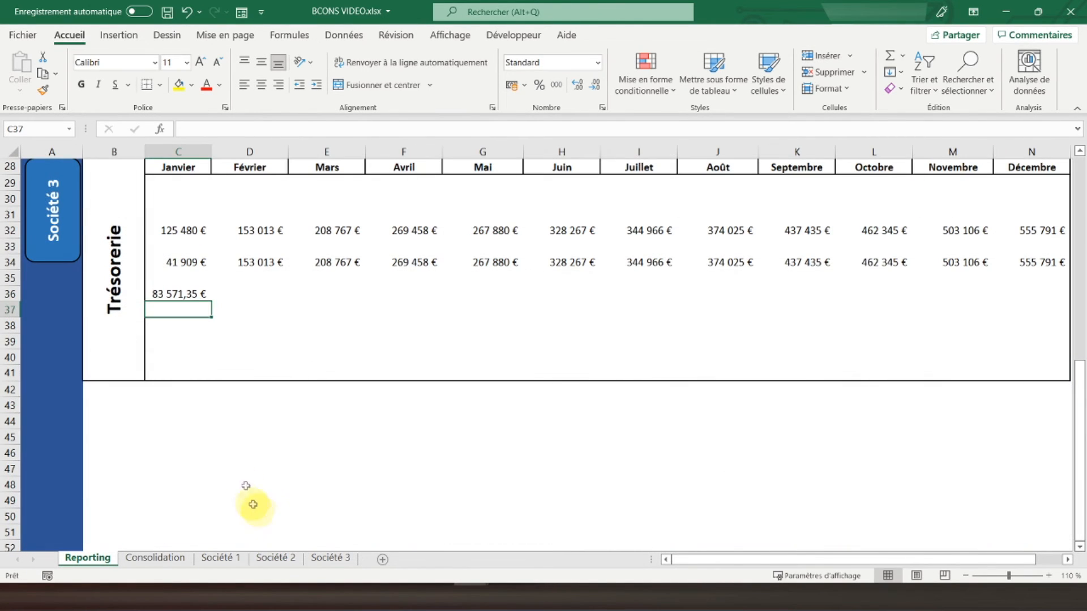
Copy the Société 2 treasury link from C36 across D36:N36, pasting formulas only.
click(186, 295)
right_click(186, 295)
click(195, 232)
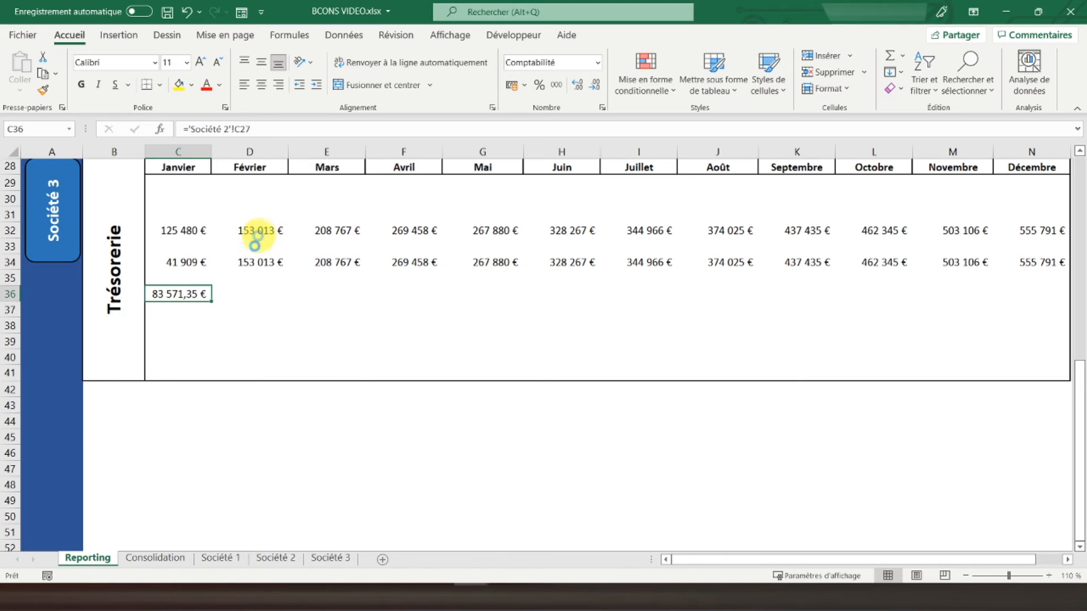
drag(240, 295, 1052, 293)
right_click(1051, 293)
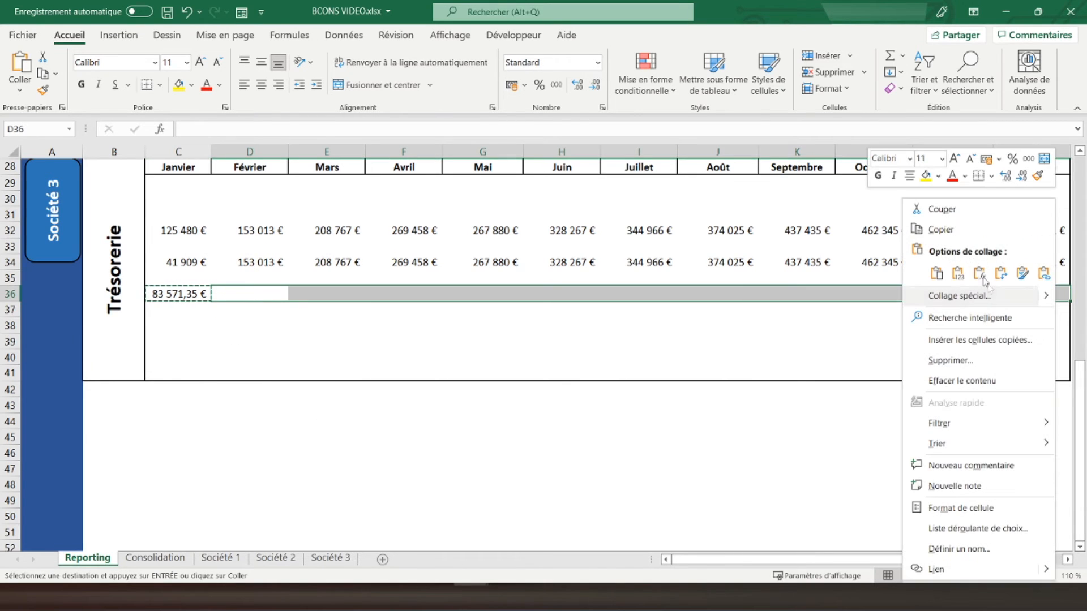
click(979, 274)
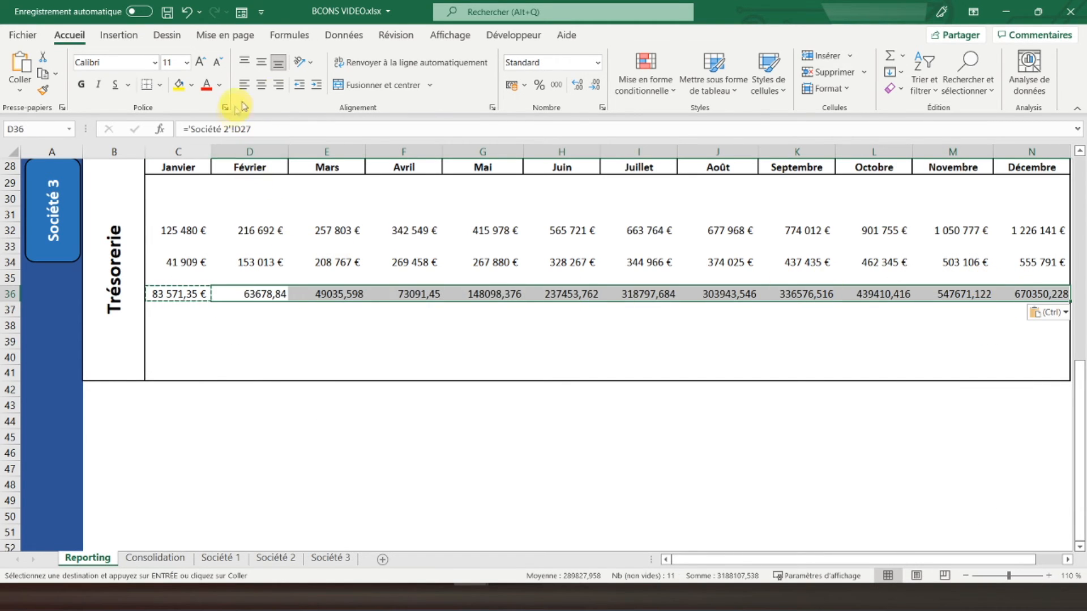
Format the Société 2 treasury amounts in C36:N36 as euro accounting values without decimals.
click(511, 85)
click(595, 85)
click(595, 85)
click(177, 294)
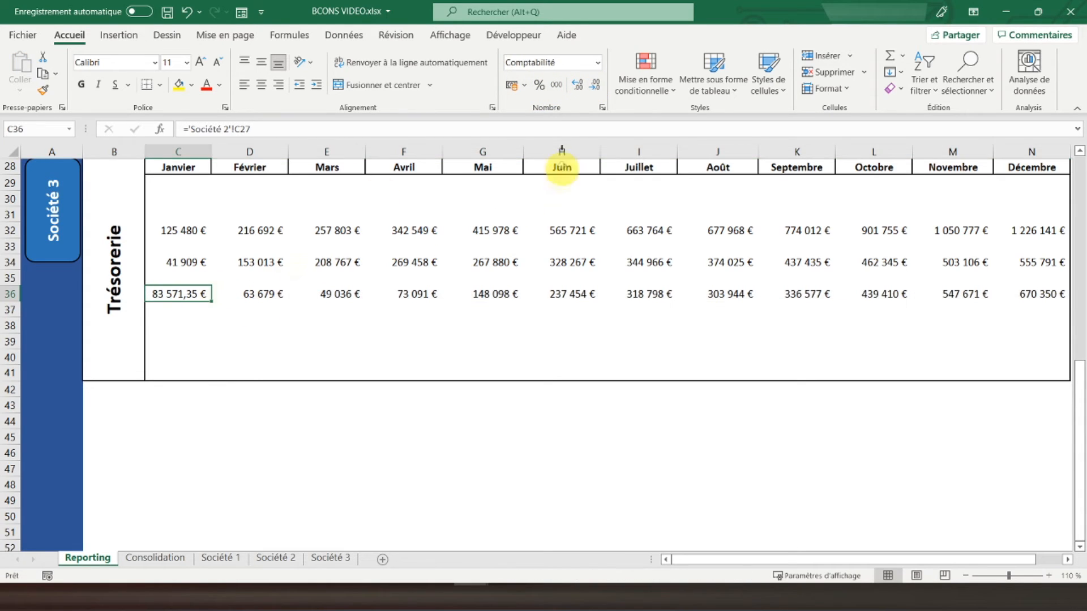
click(595, 86)
Link Reporting cell C38 to the January Solde trésorerie cumulé in cell C27 of the Société 3 sheet.
click(182, 321)
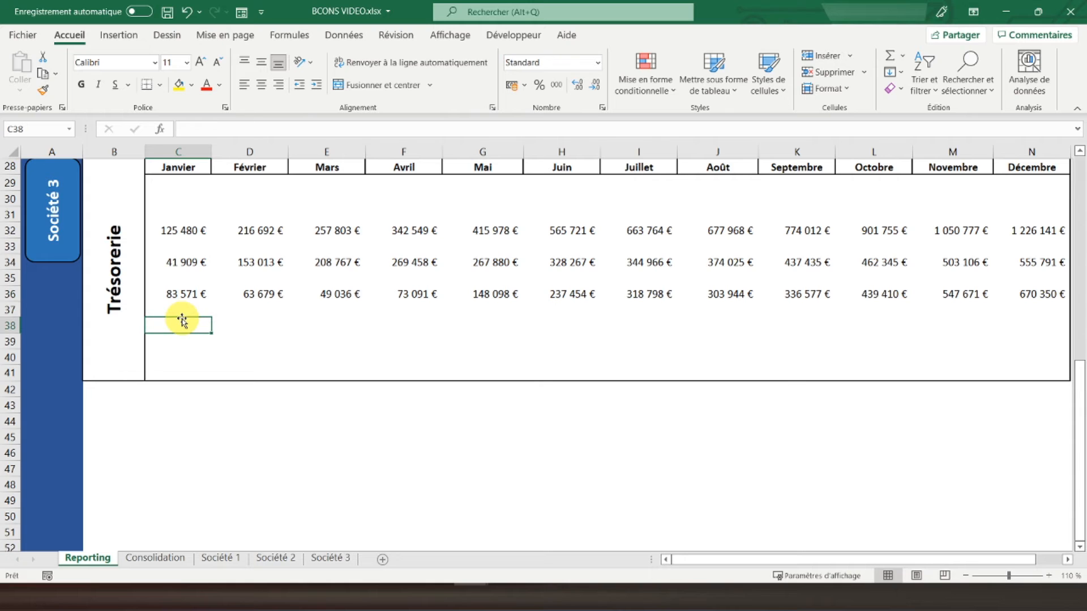
text(=)
click(329, 558)
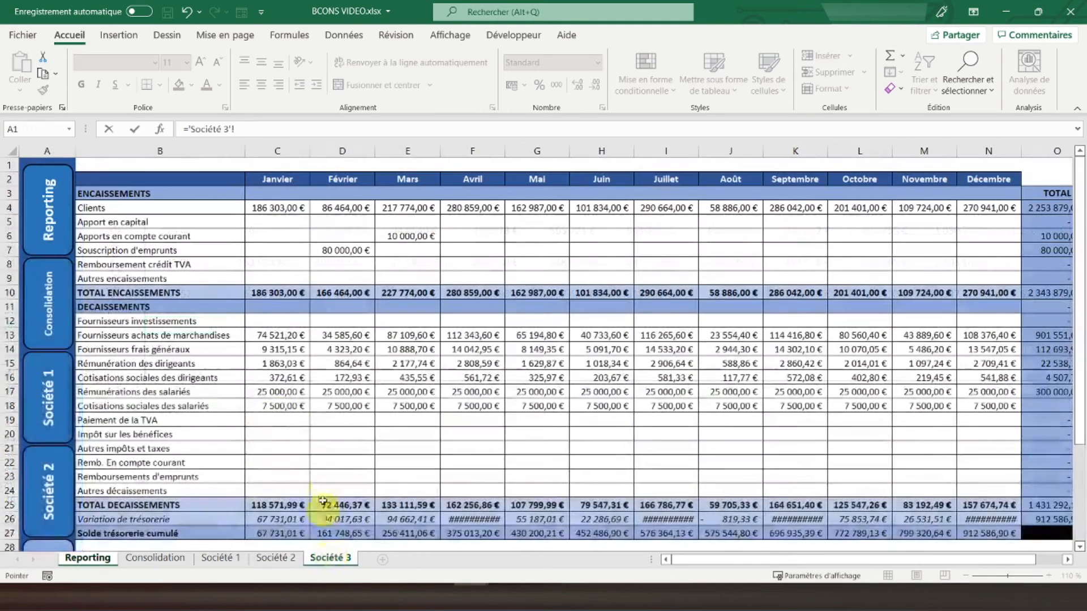
key(Return)
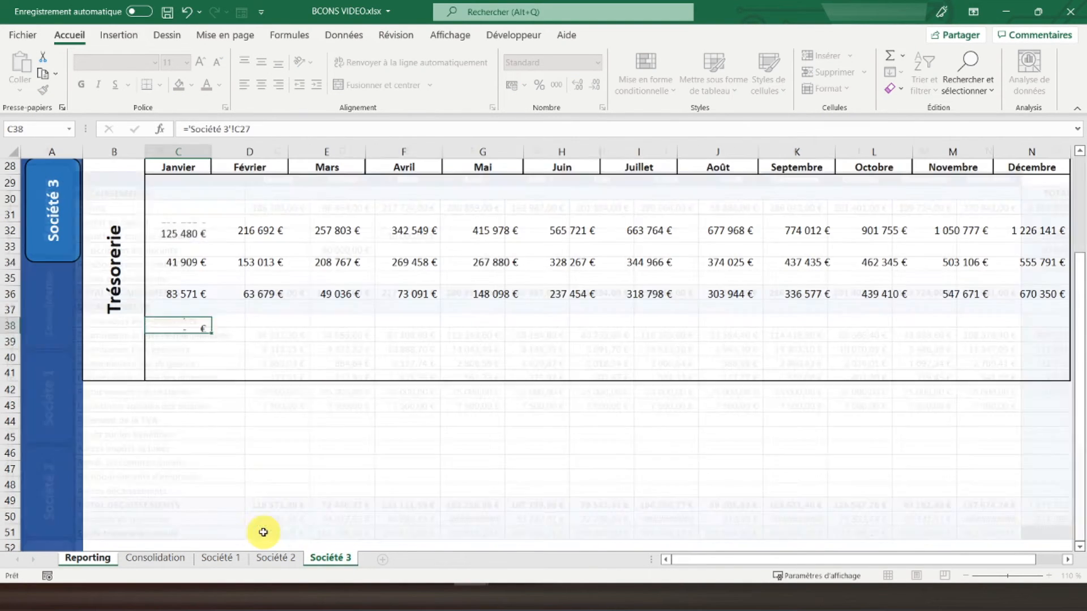
Copy the Société 3 treasury link from C38 across D38:N38, pasting formulas only.
right_click(177, 325)
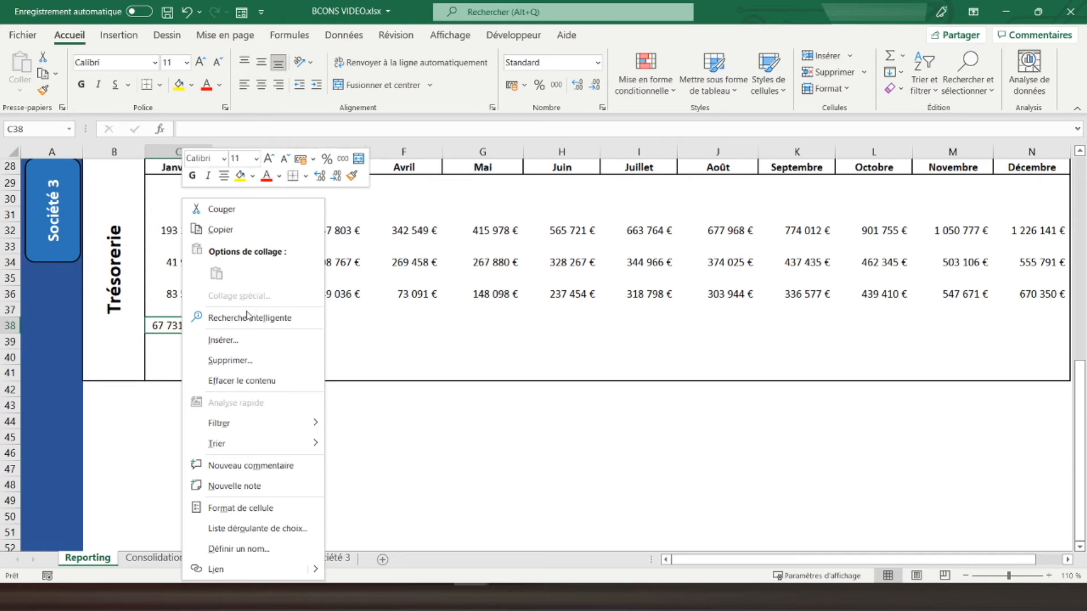
click(242, 231)
drag(237, 323, 1033, 322)
right_click(1034, 324)
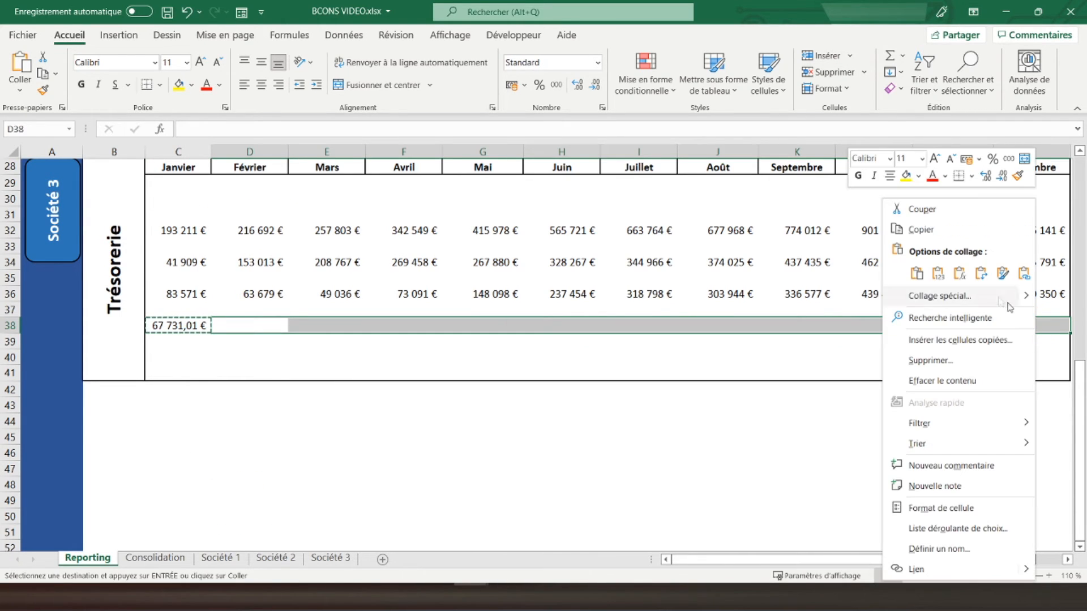
click(959, 273)
Format the Société 3 treasury amounts in C38:N38 as euro accounting values without decimals, and check the consolidated formula in C32.
click(513, 86)
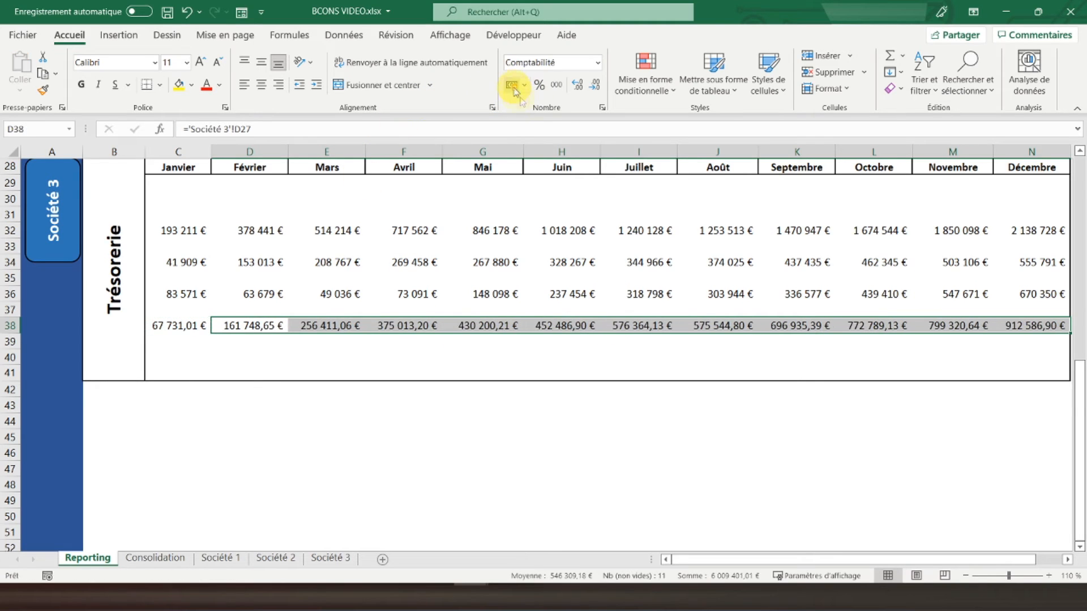
click(594, 85)
click(594, 85)
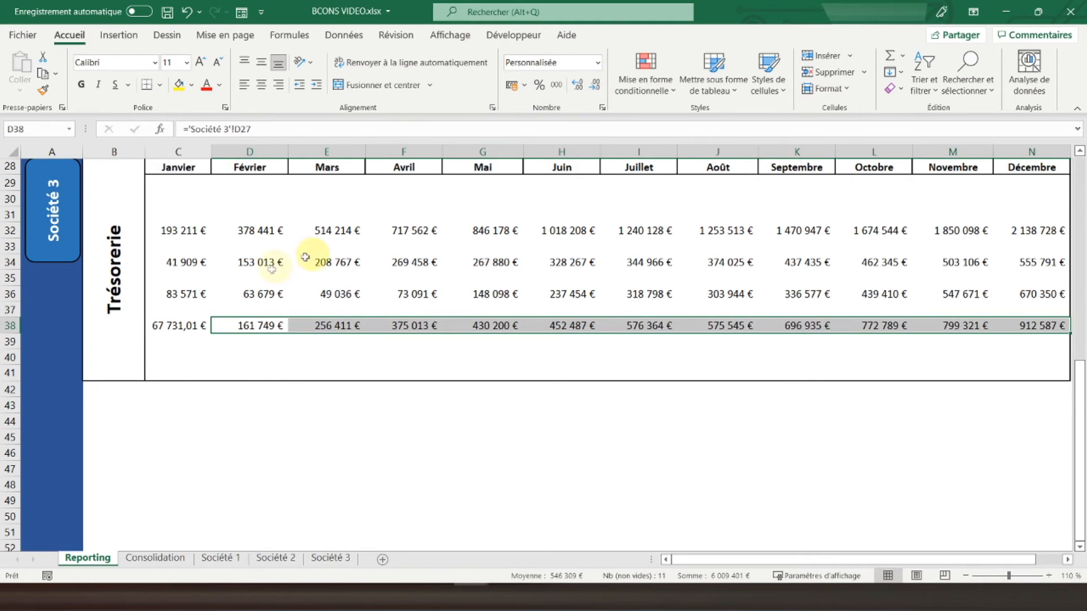
click(182, 324)
click(595, 85)
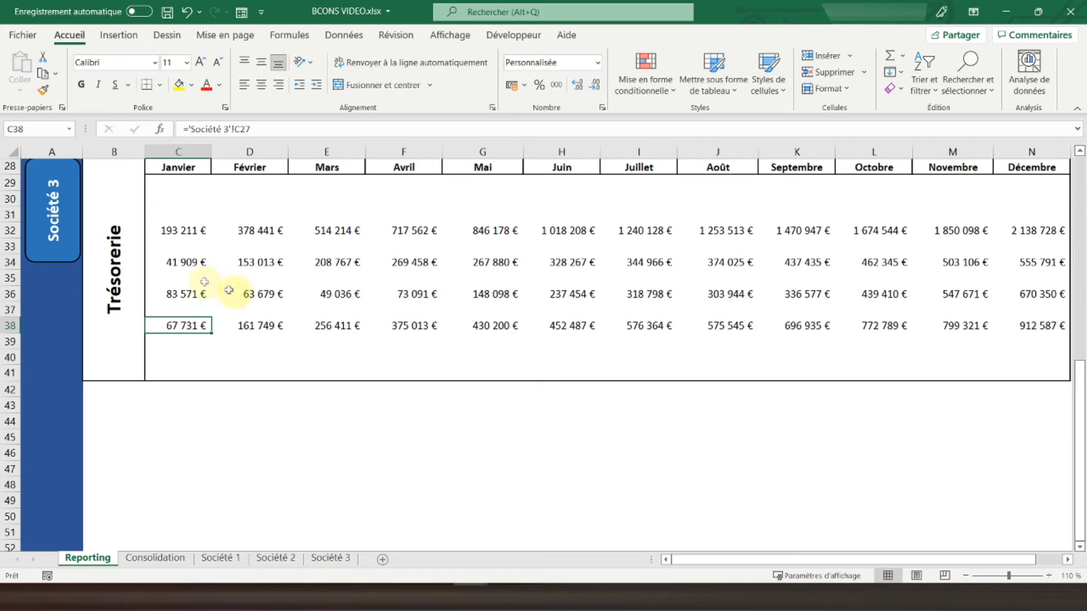
click(172, 231)
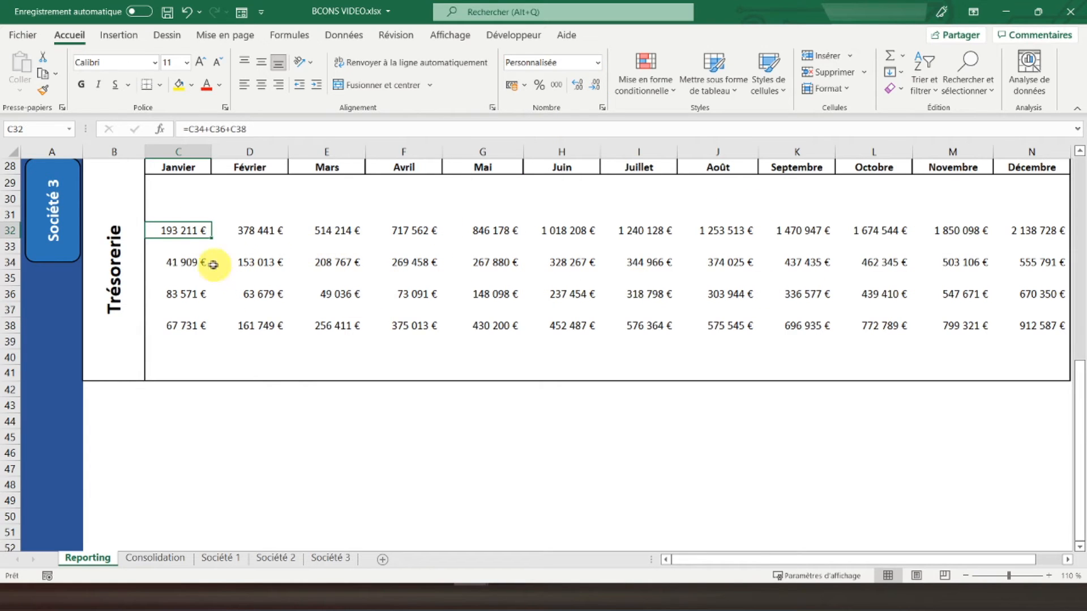
Insert a basic 2D line chart of the treasury amounts in C32:N38 and remove its chart title.
drag(195, 232, 1036, 326)
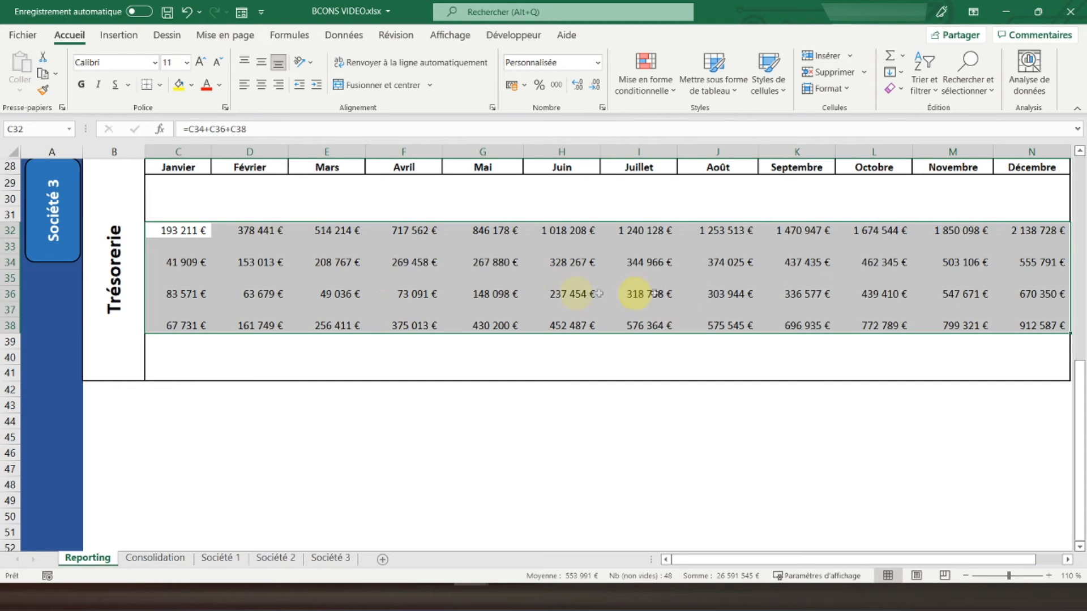
click(117, 42)
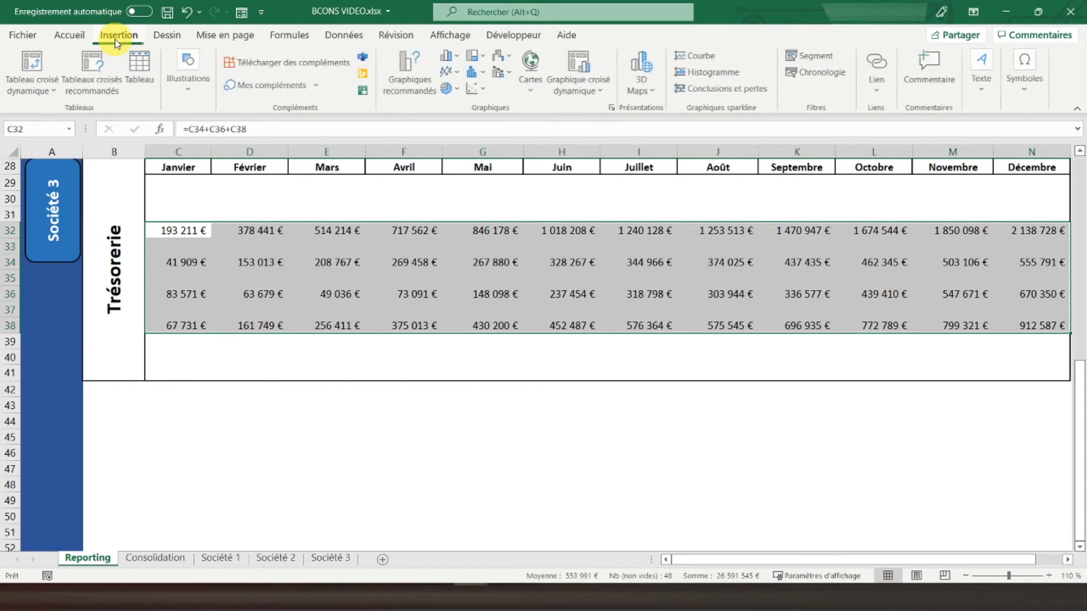
click(456, 75)
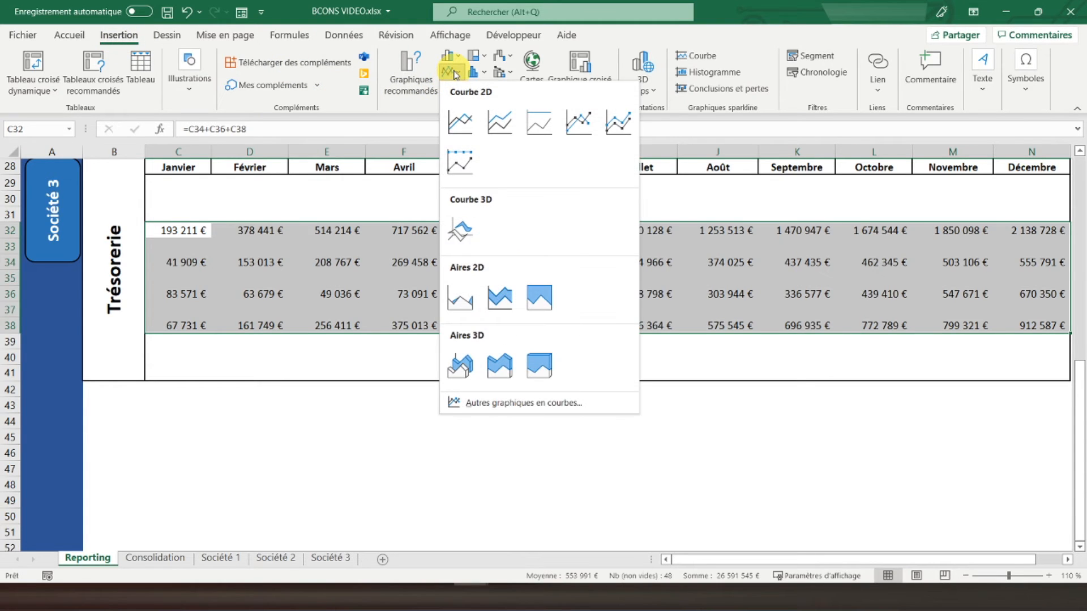
click(458, 120)
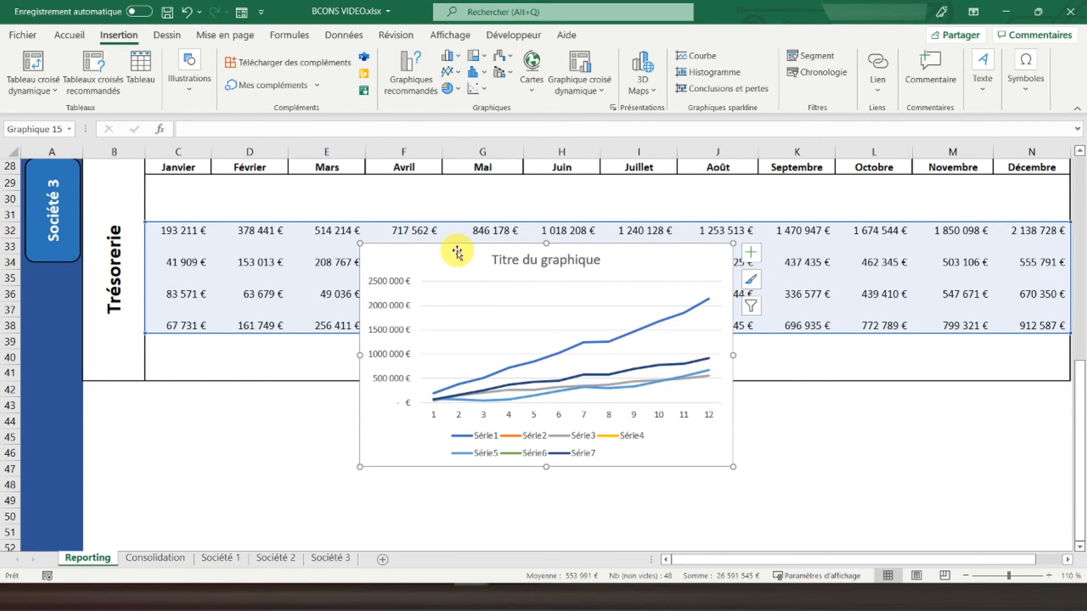
click(751, 252)
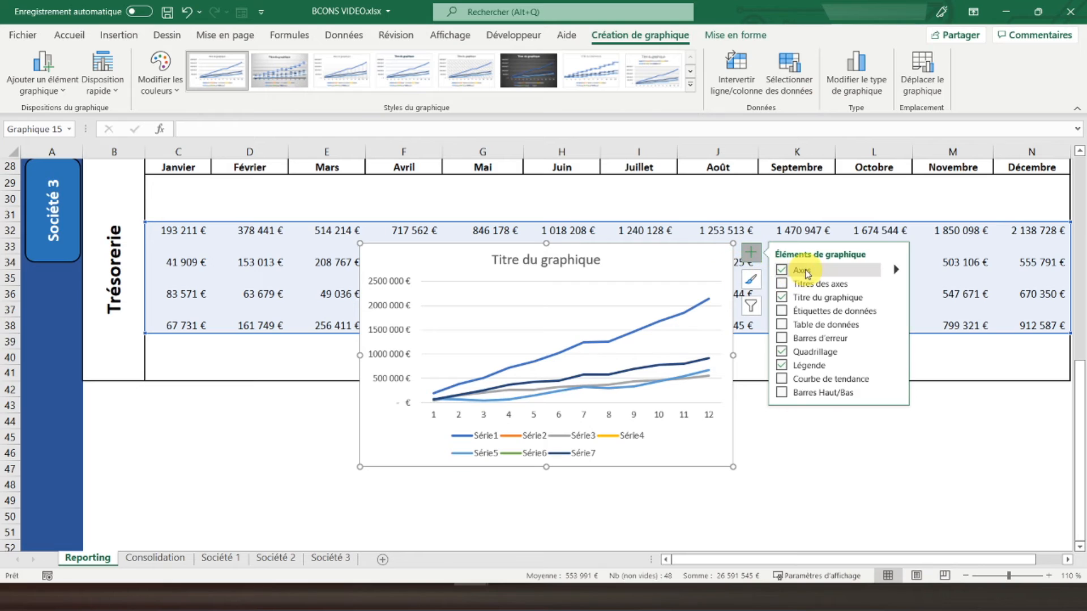
click(797, 299)
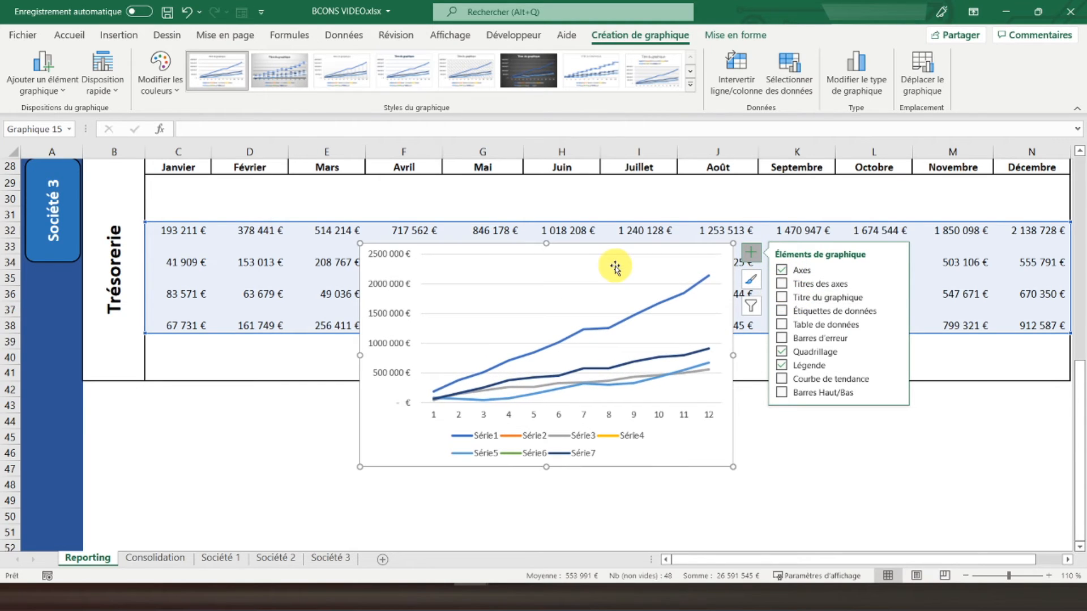
In the chart's data source, name the first series, covering C32:N32, Consolidation.
click(790, 94)
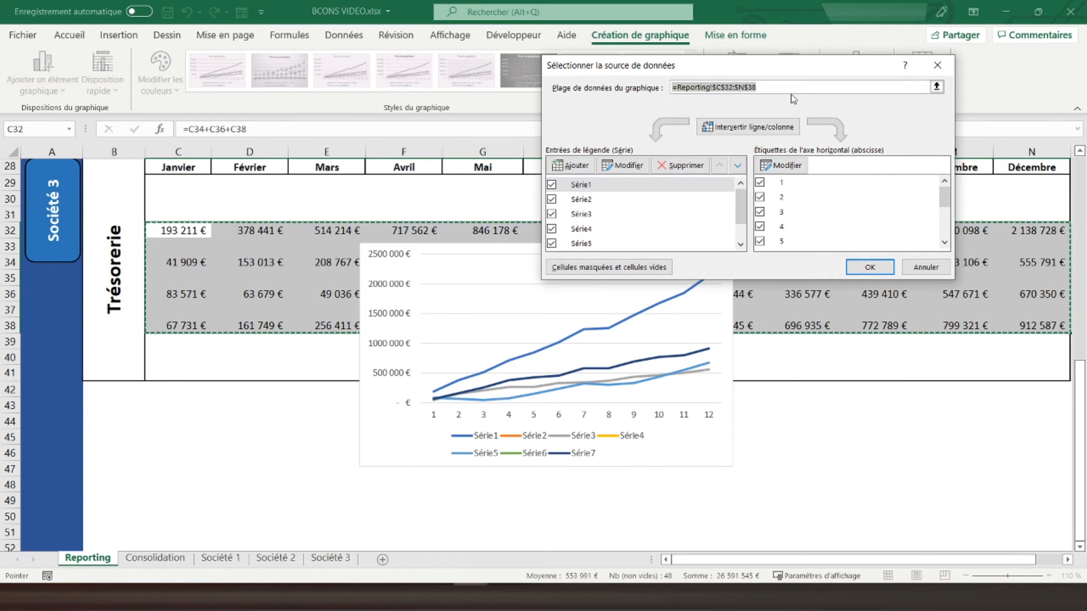
mouse_move(742, 203)
mouse_down()
mouse_move(742, 229)
mouse_move(746, 207)
mouse_up()
click(620, 167)
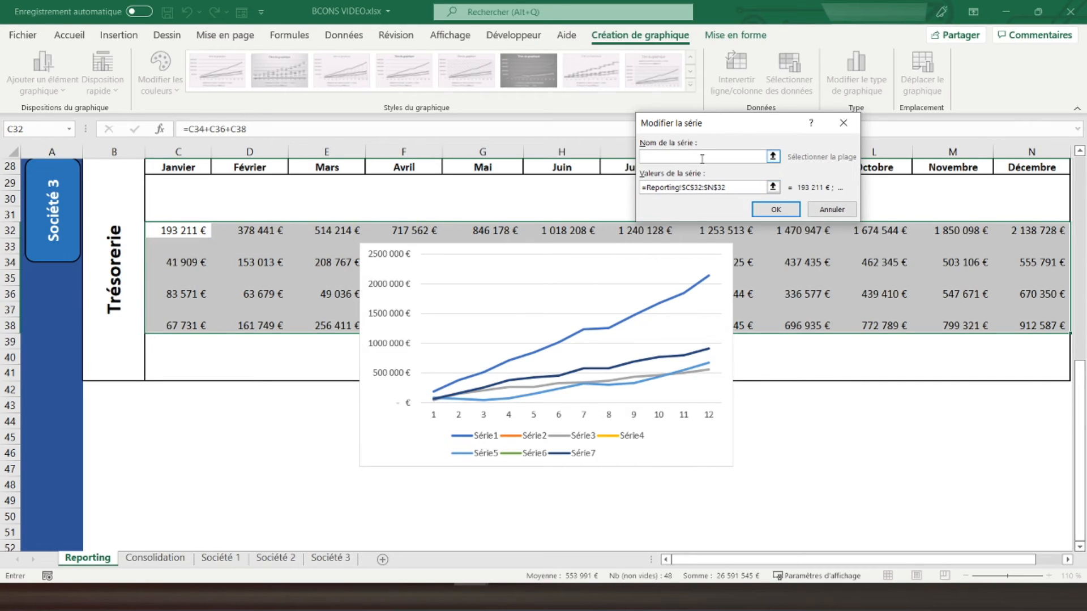
click(236, 232)
click(776, 210)
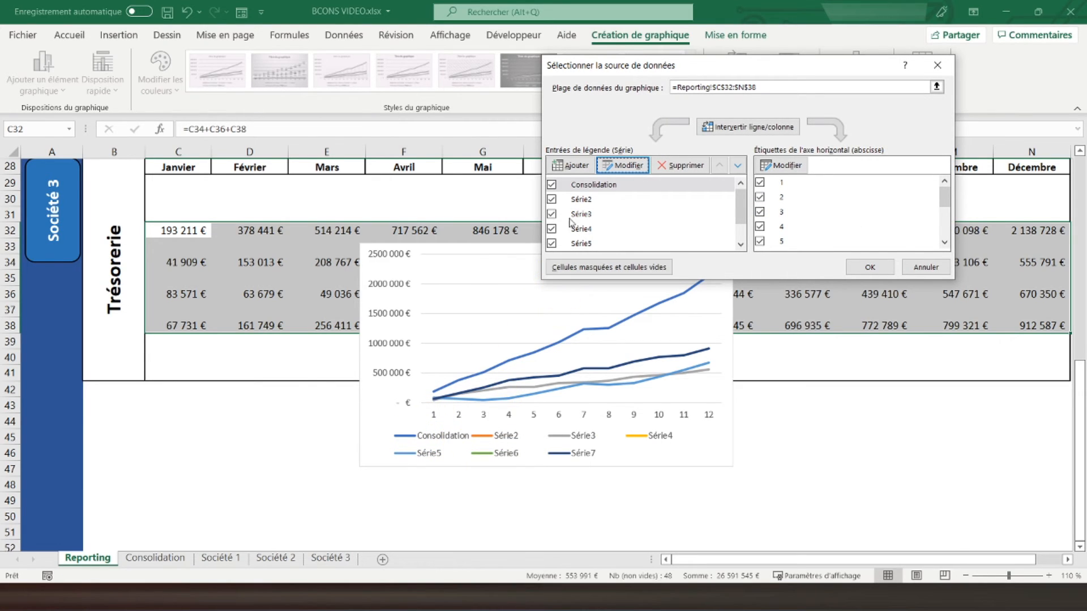
Remove Série2, which covers the empty row 33, from the chart's data series.
click(573, 200)
click(621, 165)
click(571, 205)
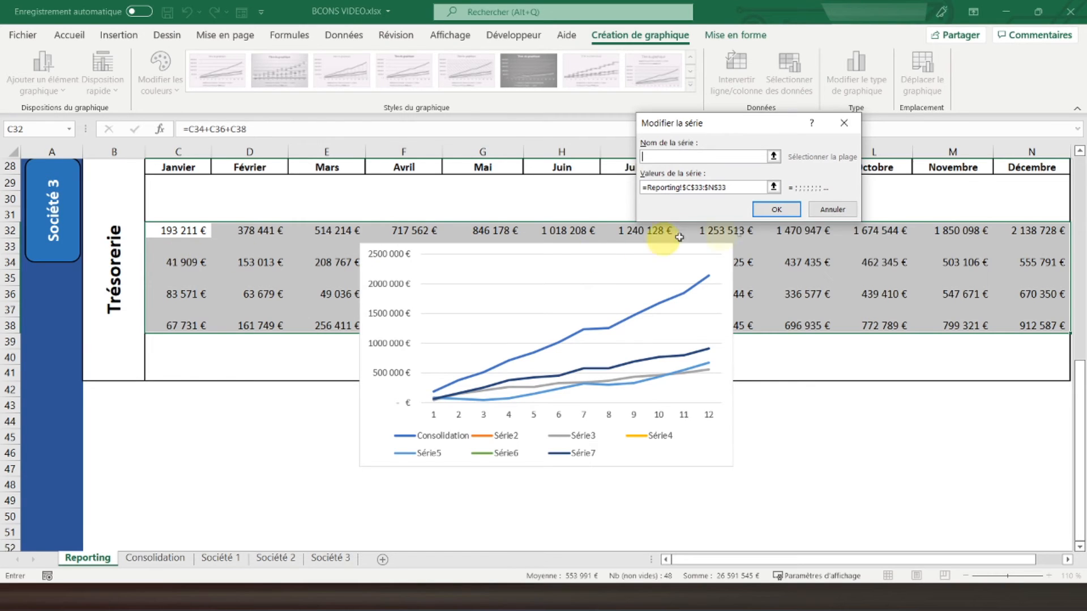
click(832, 209)
click(583, 199)
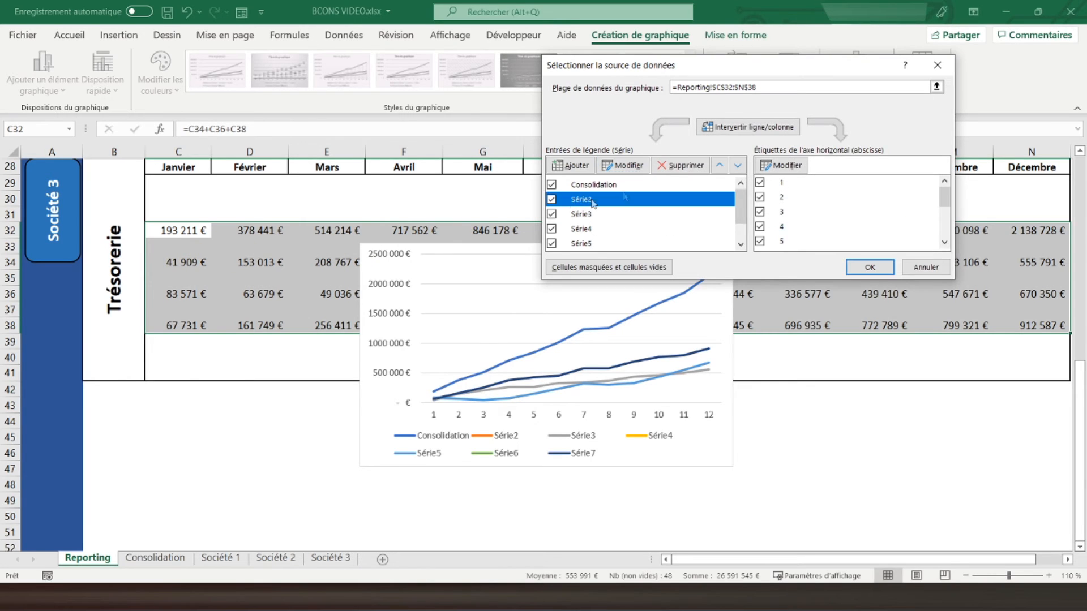
click(670, 167)
Rename Série3, covering C34:N34, as Société 1.
click(583, 201)
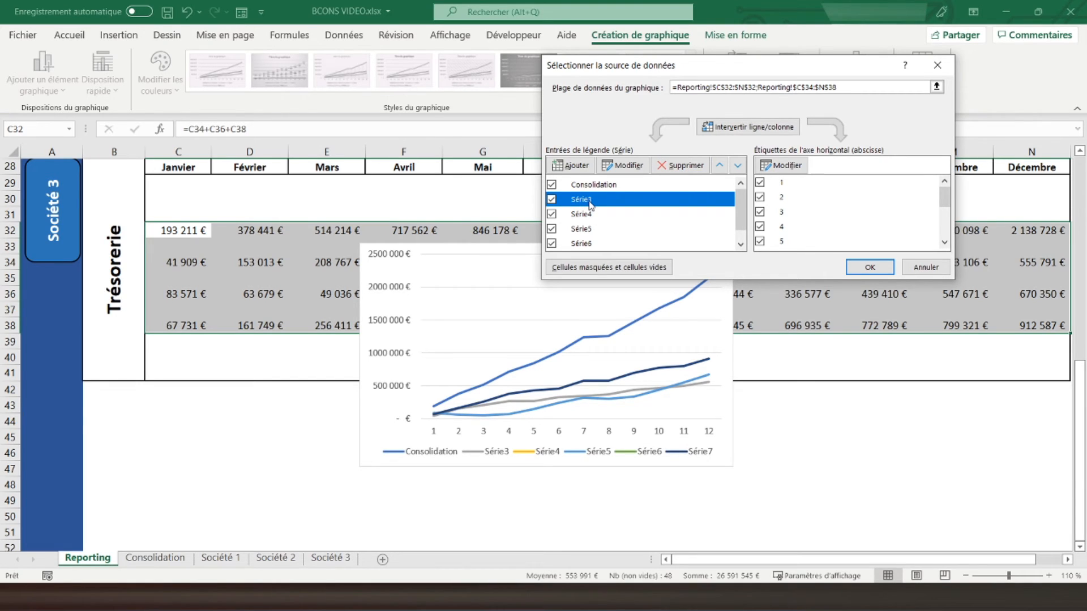
click(624, 165)
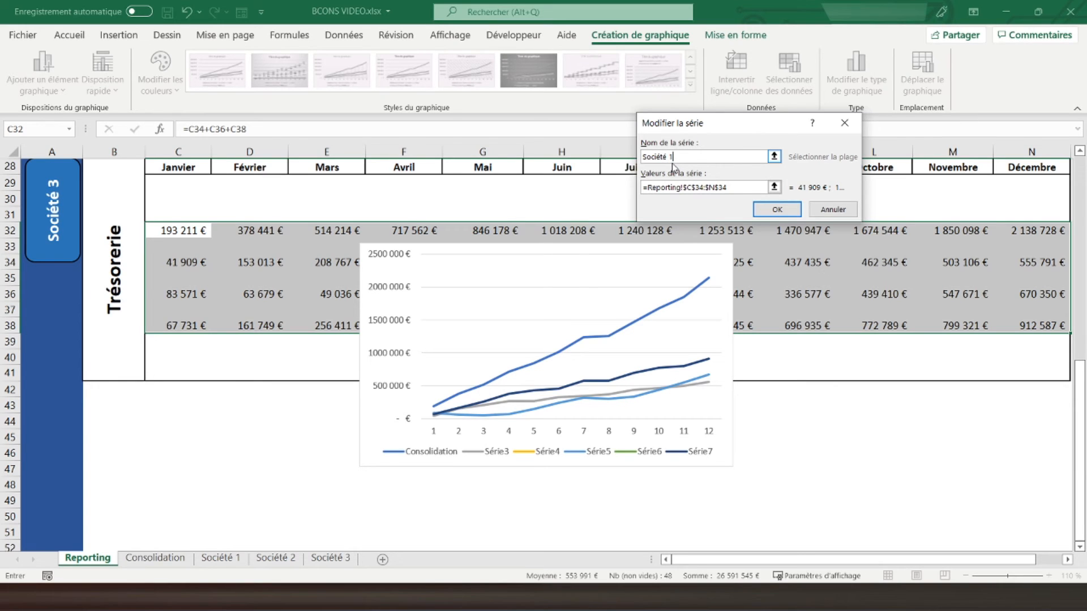
key(Return)
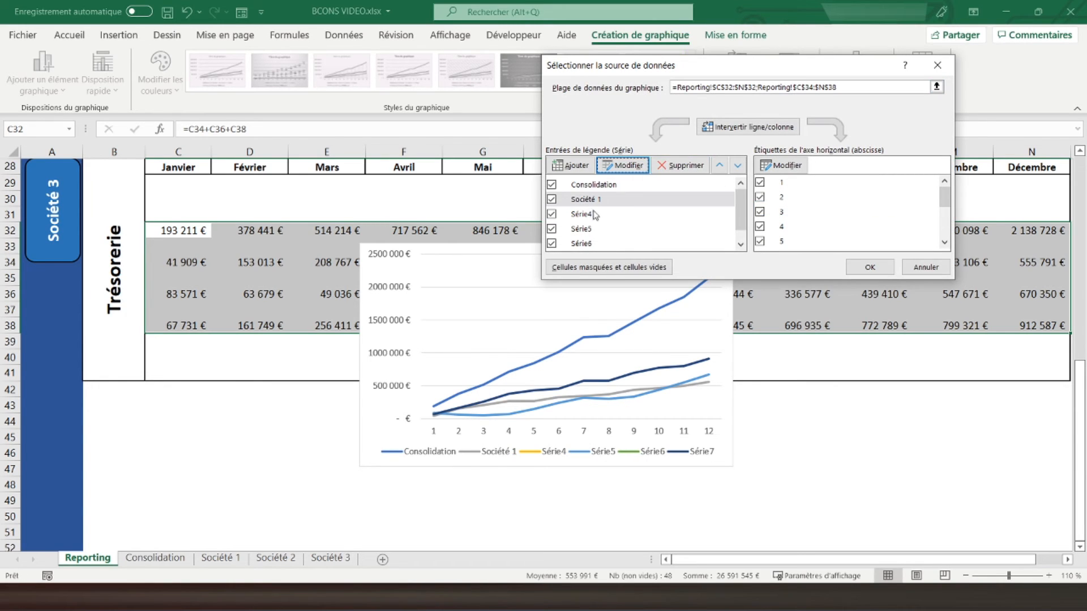
Remove the empty Série4 and rename Série5, covering C36:N36, as Société 2.
click(593, 216)
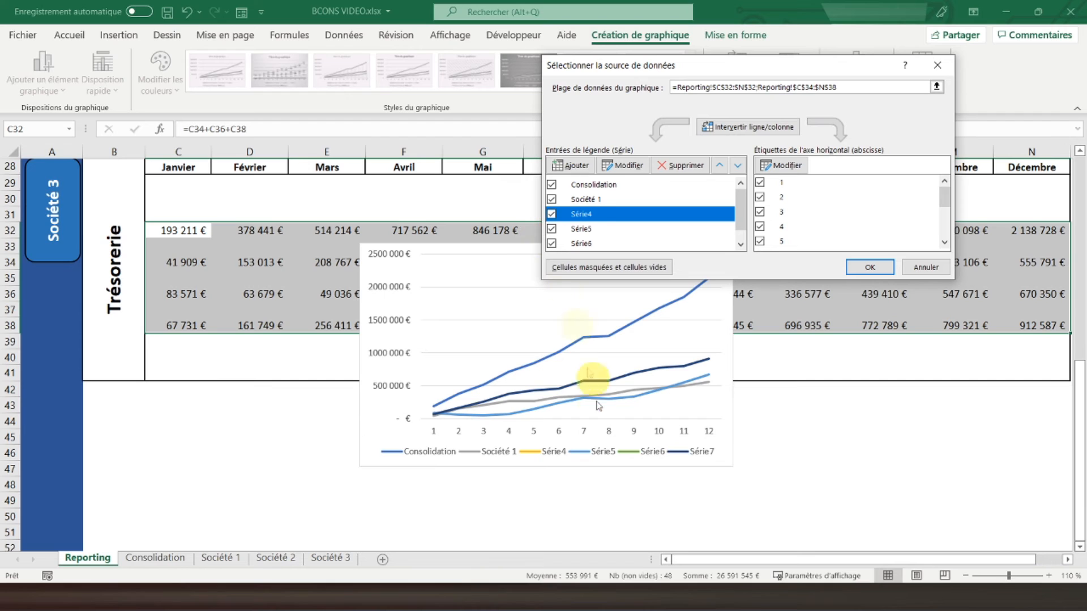
click(697, 168)
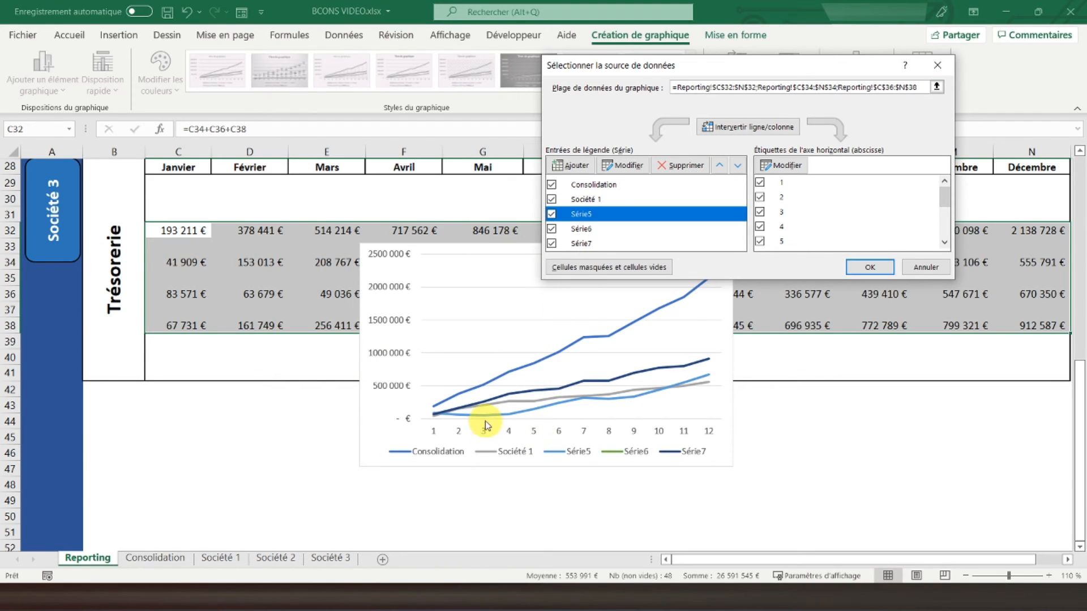
click(623, 165)
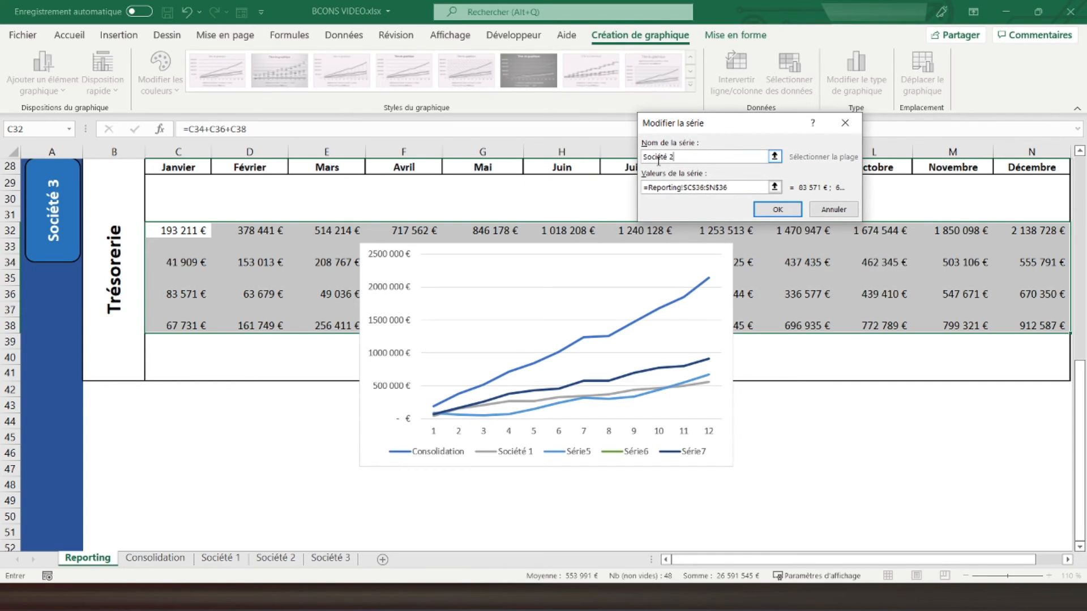
key(Return)
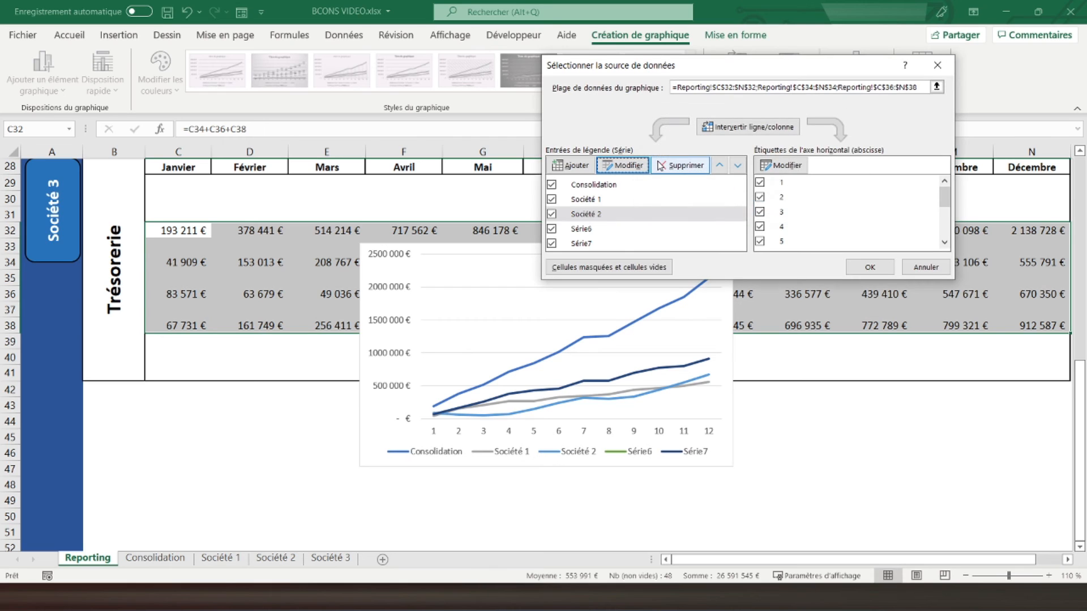
Remove the empty Série6, rename Série7, covering C38:N38, as Société 3, and apply the data source changes.
click(599, 233)
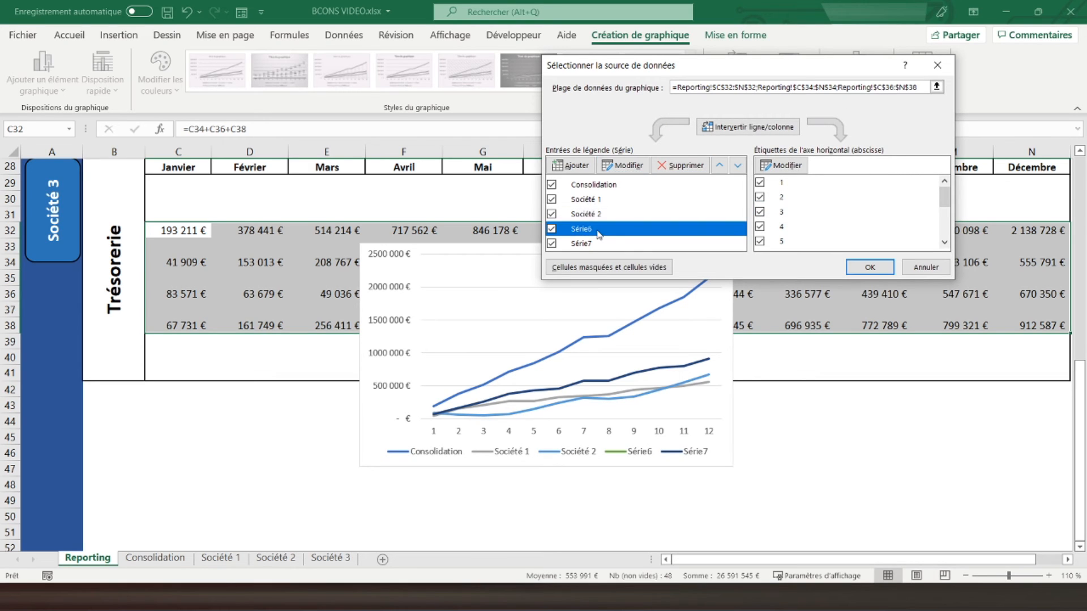
click(686, 170)
click(588, 231)
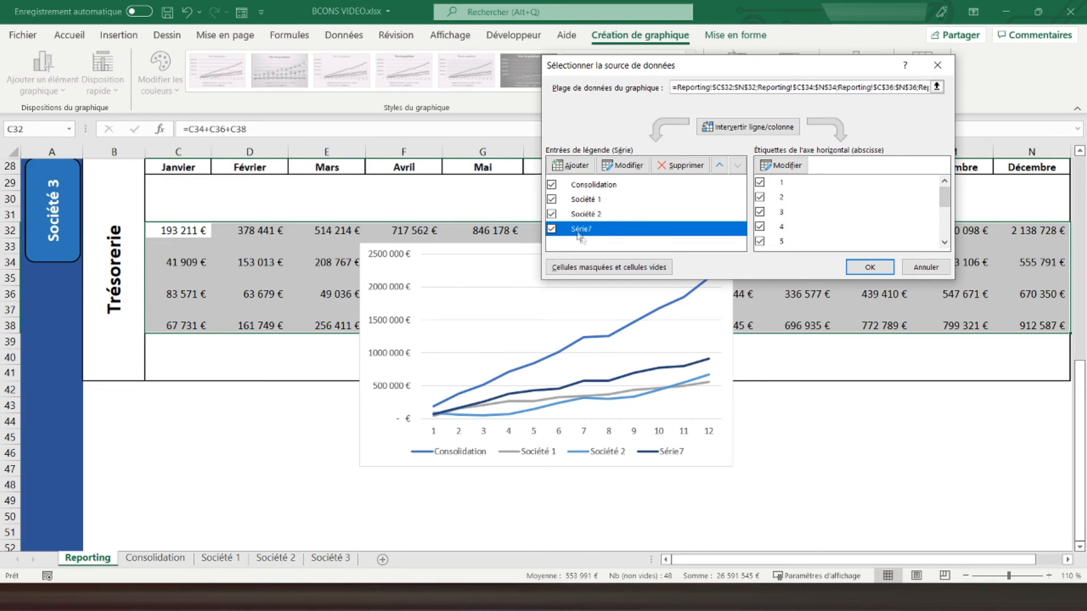
click(627, 170)
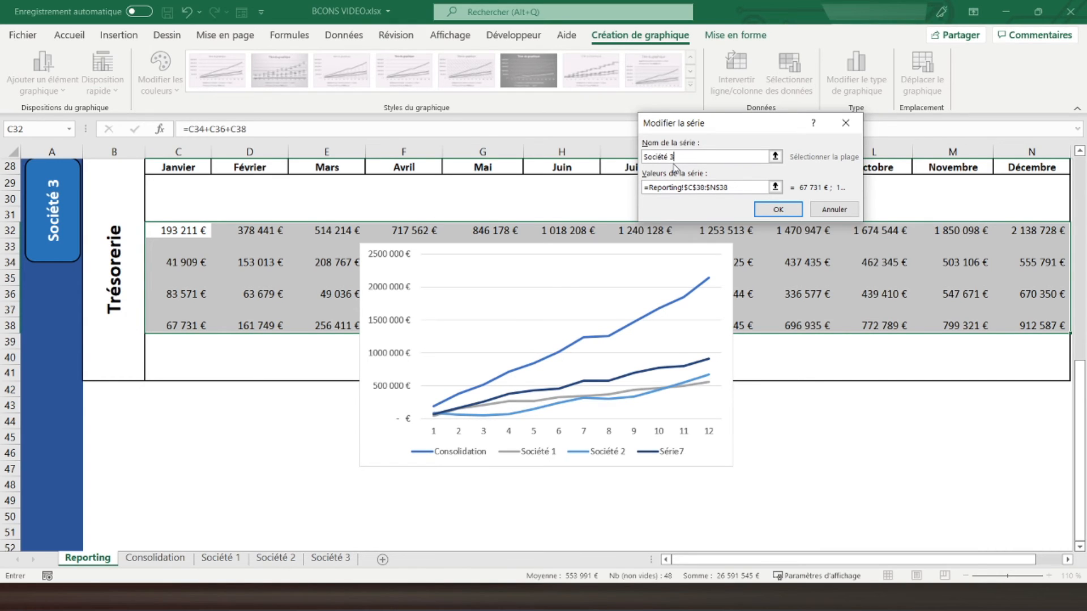
key(Return)
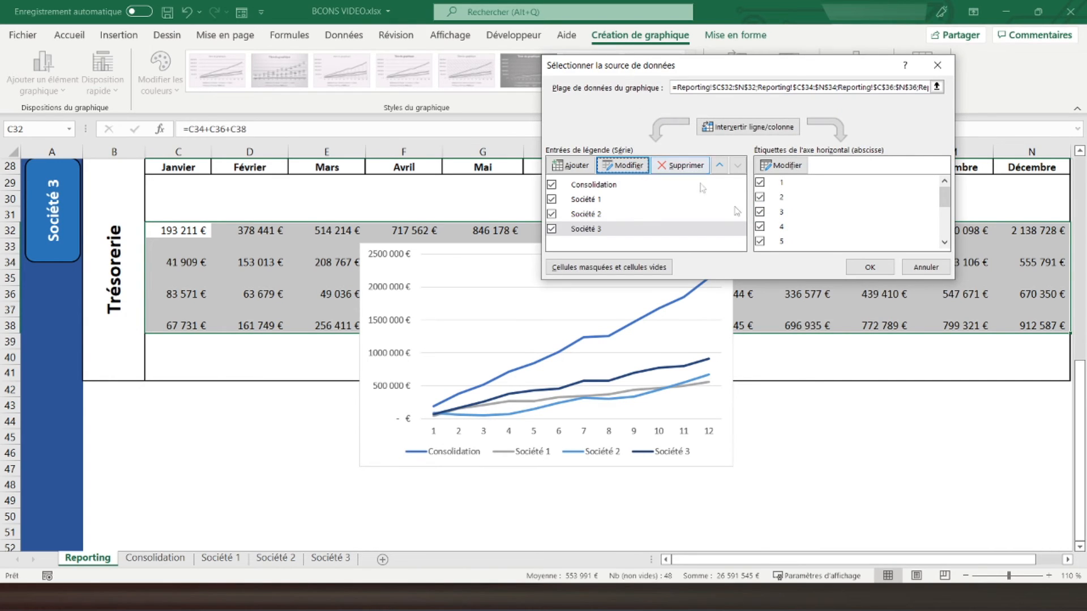
click(859, 268)
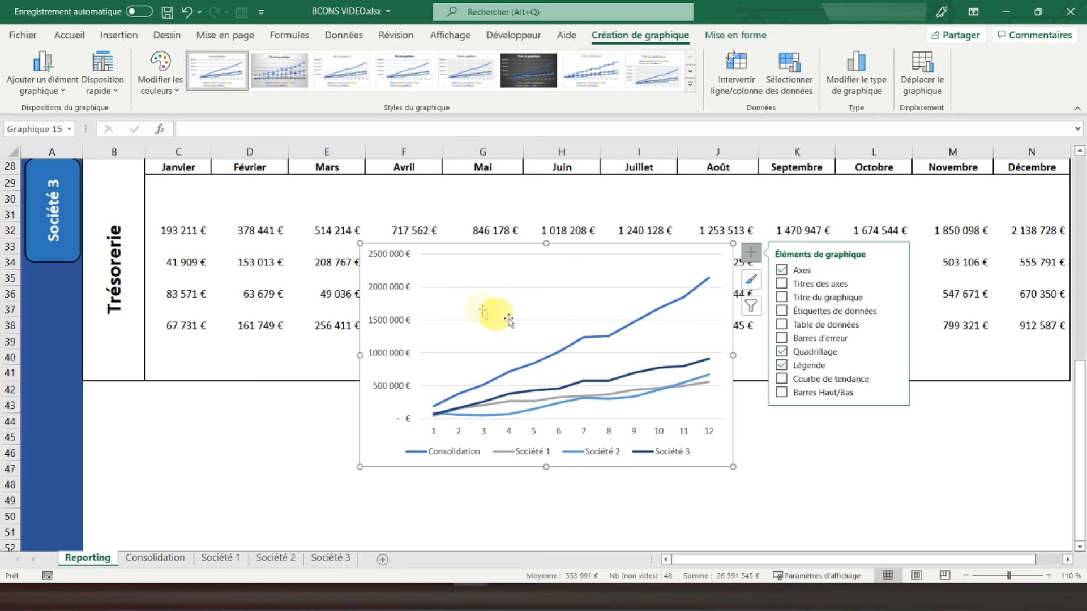
Hide the line chart's gridlines and axes and place its legend on the right side.
click(816, 354)
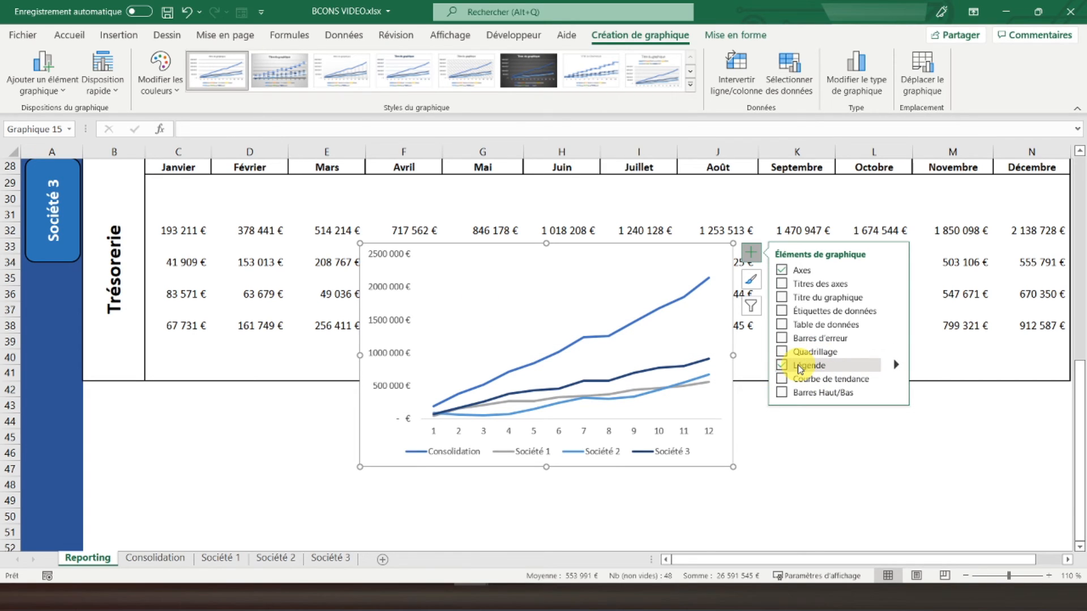
click(800, 367)
click(800, 367)
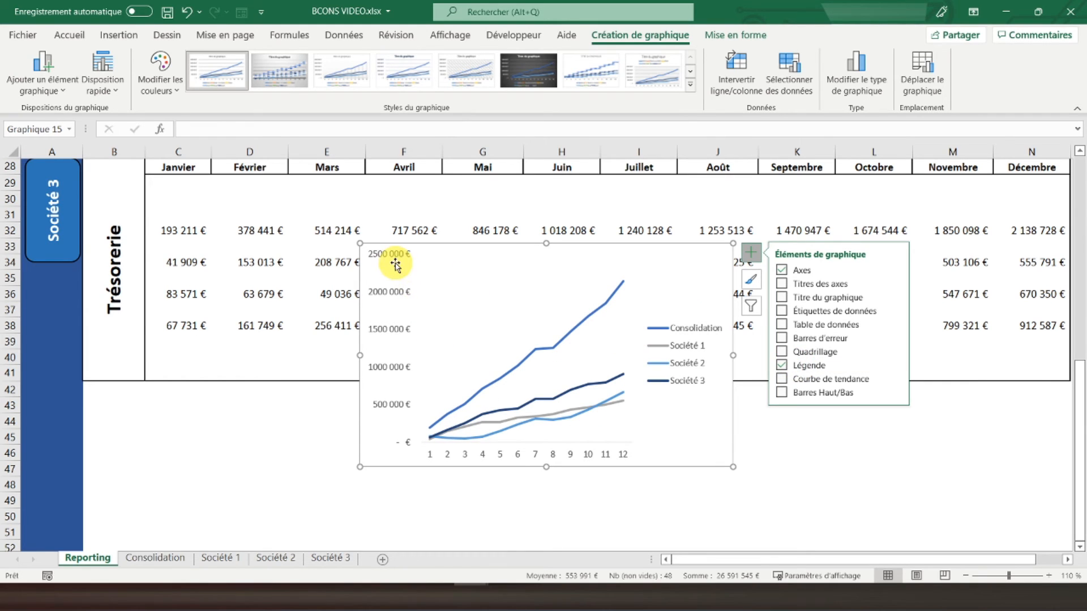
click(799, 271)
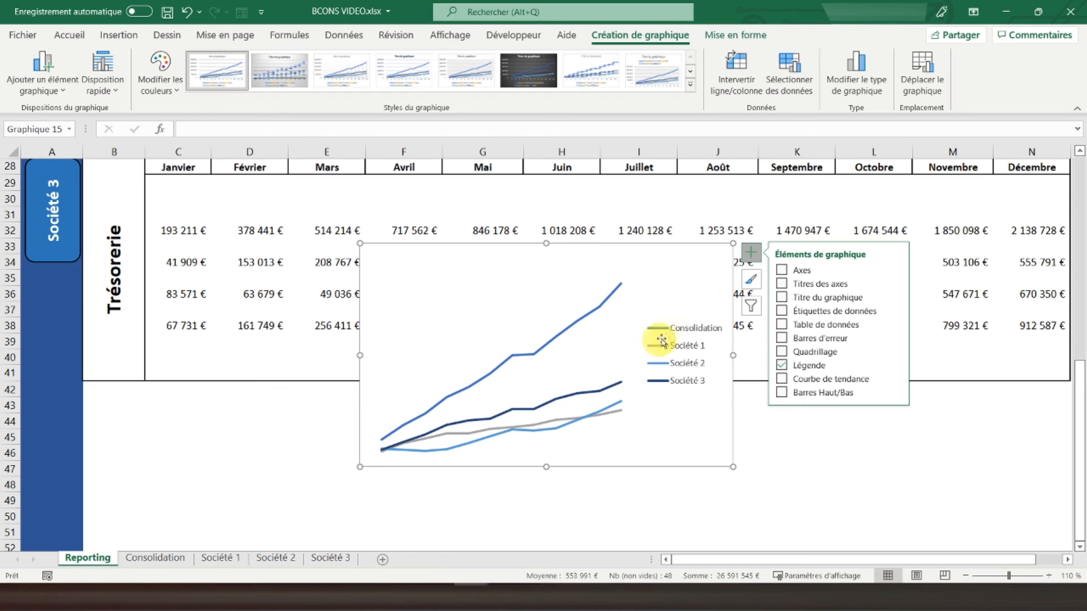
Remove the outline of the line chart's chart area.
click(384, 255)
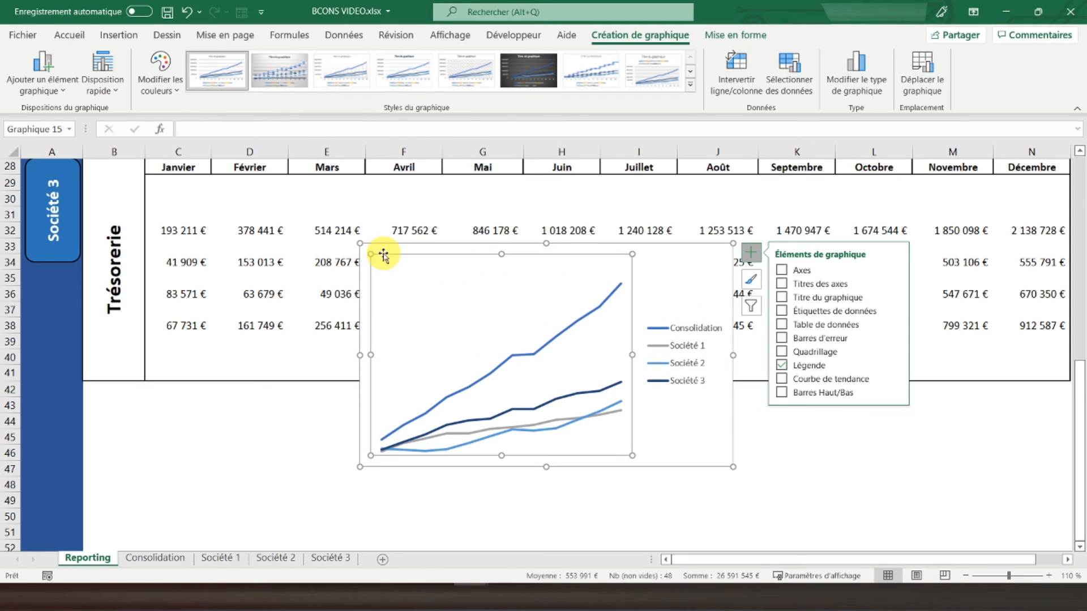
right_click(413, 253)
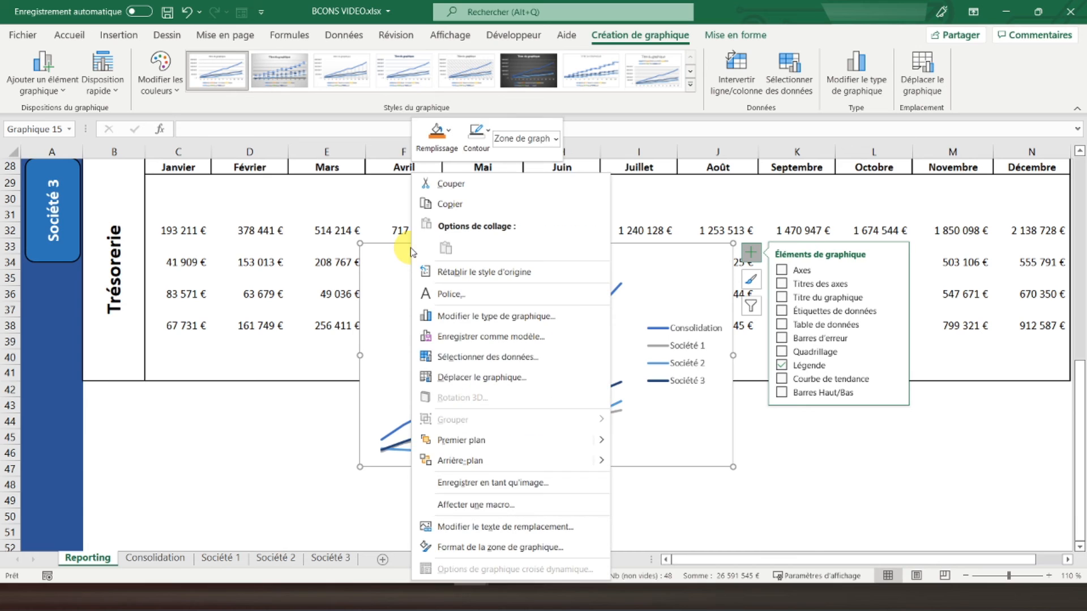
click(476, 133)
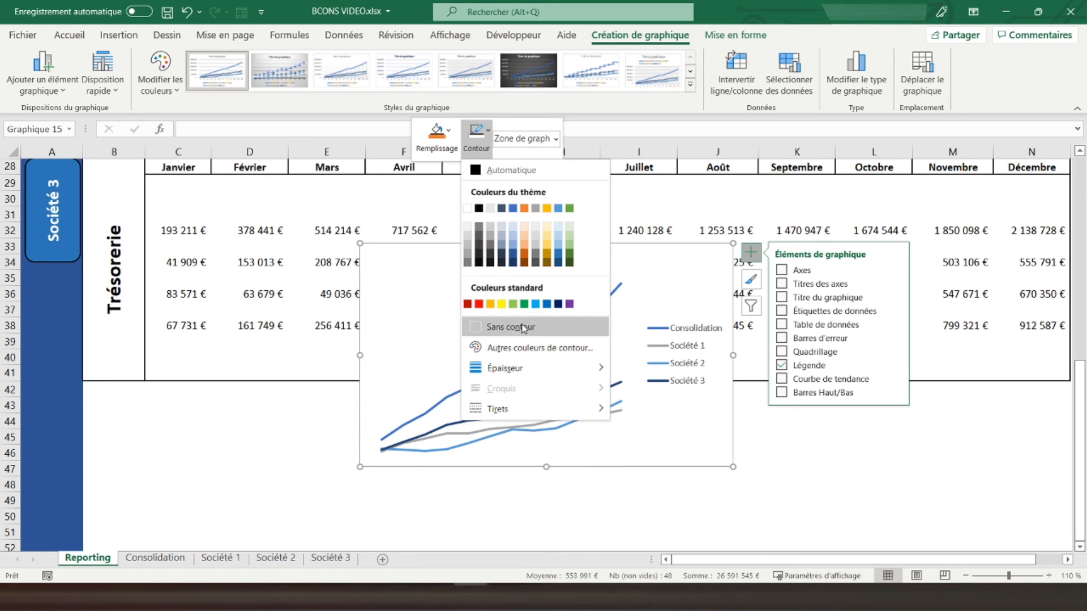
click(516, 321)
Move and resize the line chart to fill the Trésorerie block under the month headers, from columns C to N.
click(384, 256)
drag(441, 250, 232, 192)
drag(524, 412, 486, 373)
drag(849, 561, 650, 565)
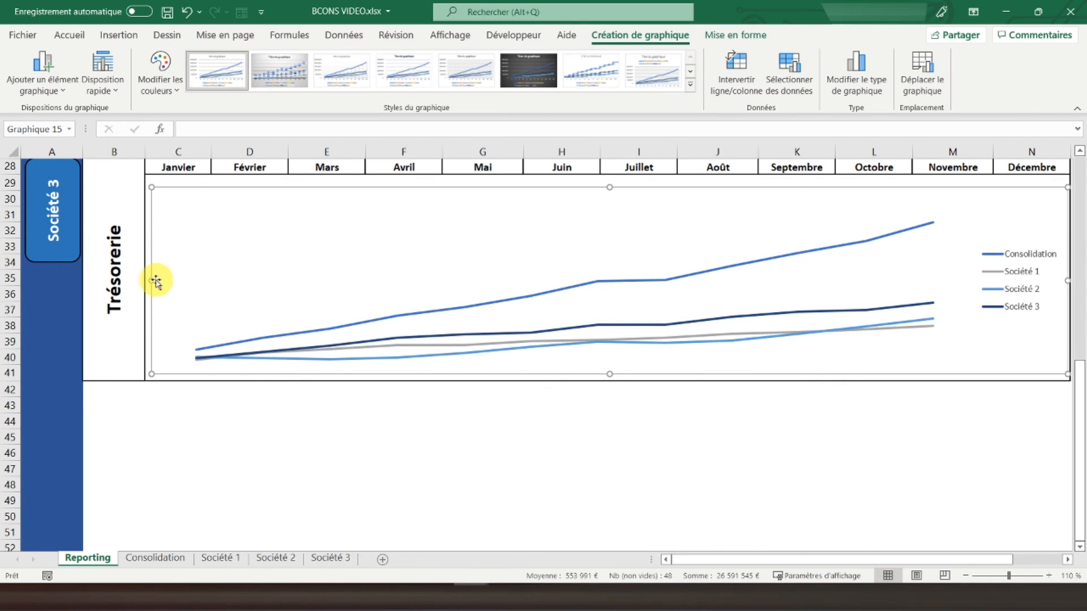
drag(152, 280, 146, 282)
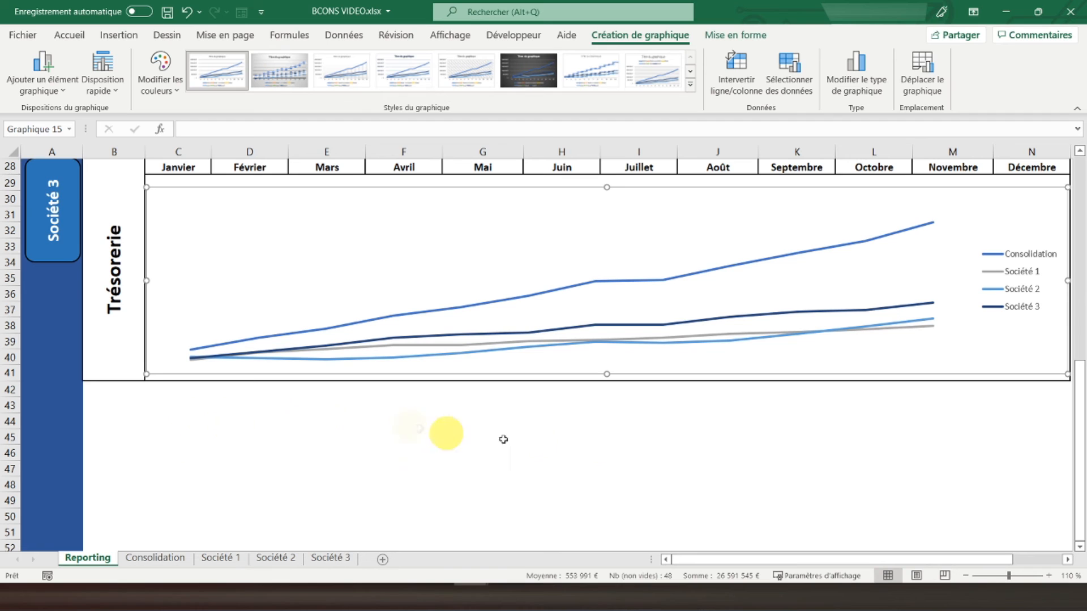
Extend the plot area of the treasury line chart to the chart's left edge.
click(656, 425)
click(422, 305)
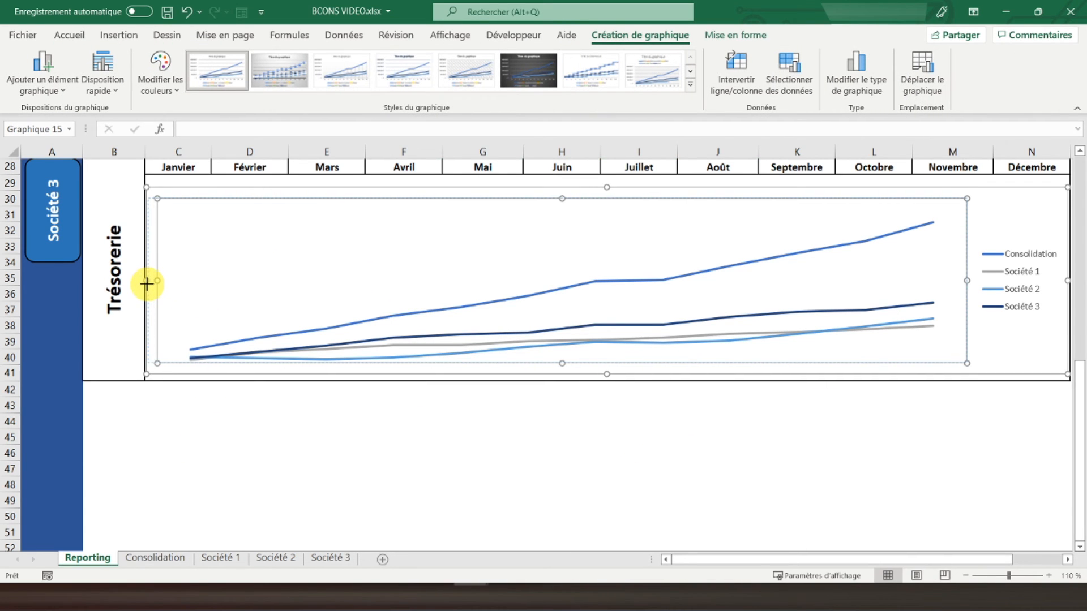
drag(157, 281, 146, 283)
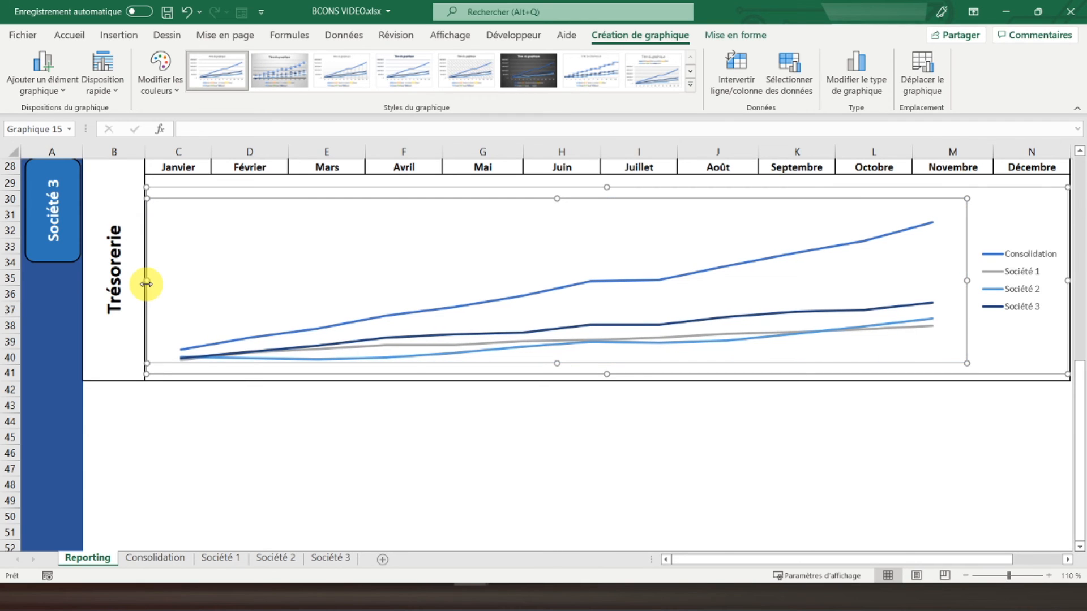
Apply the quick layout with the legend below the plot to the treasury line chart, and hide its axes, title and gridlines.
click(120, 91)
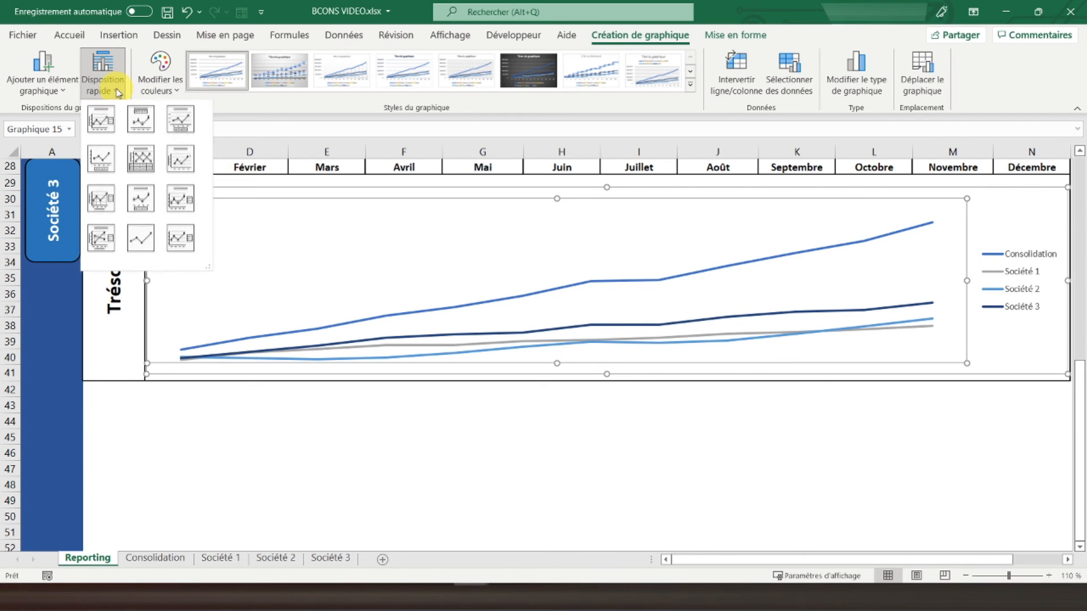
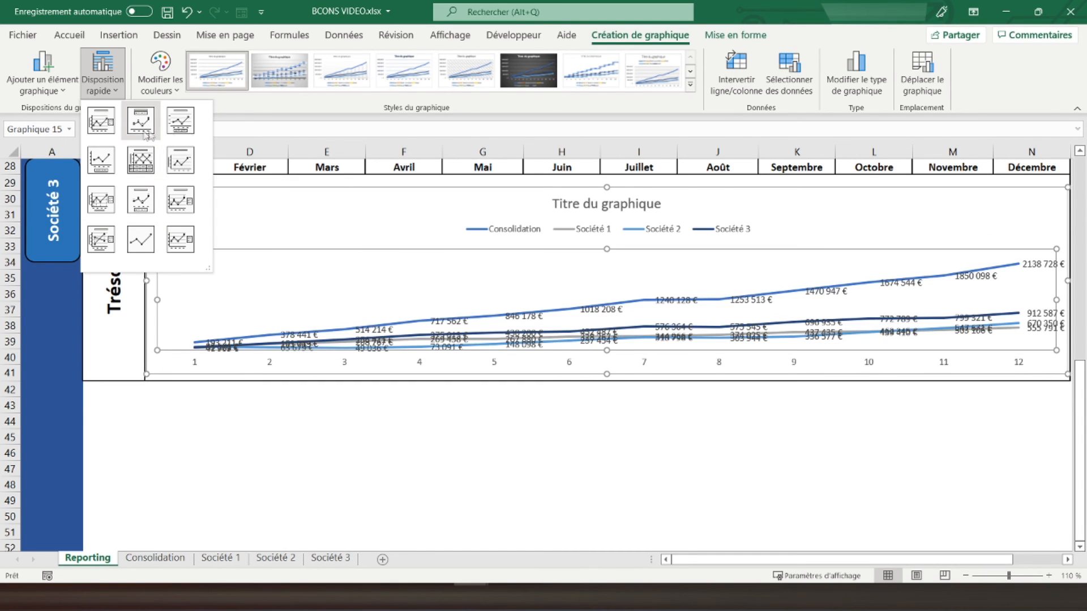
click(181, 123)
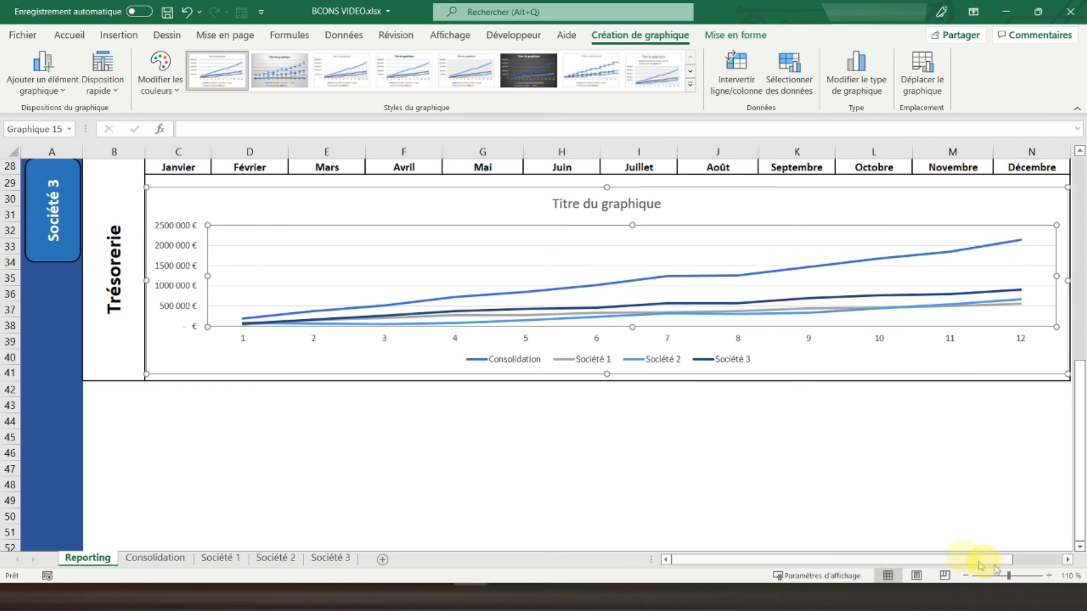
click(1067, 561)
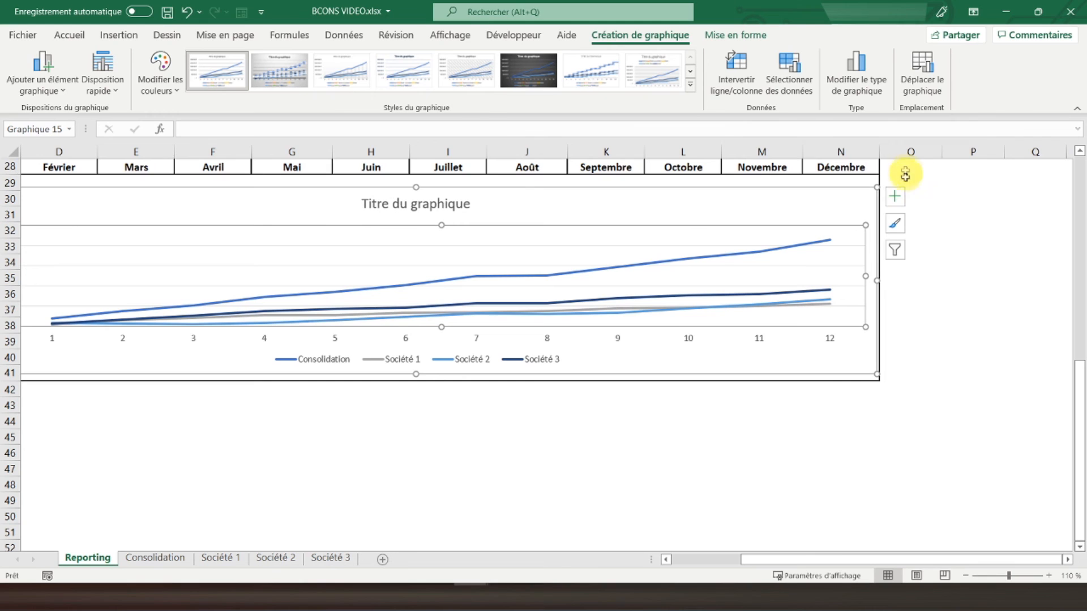
click(895, 197)
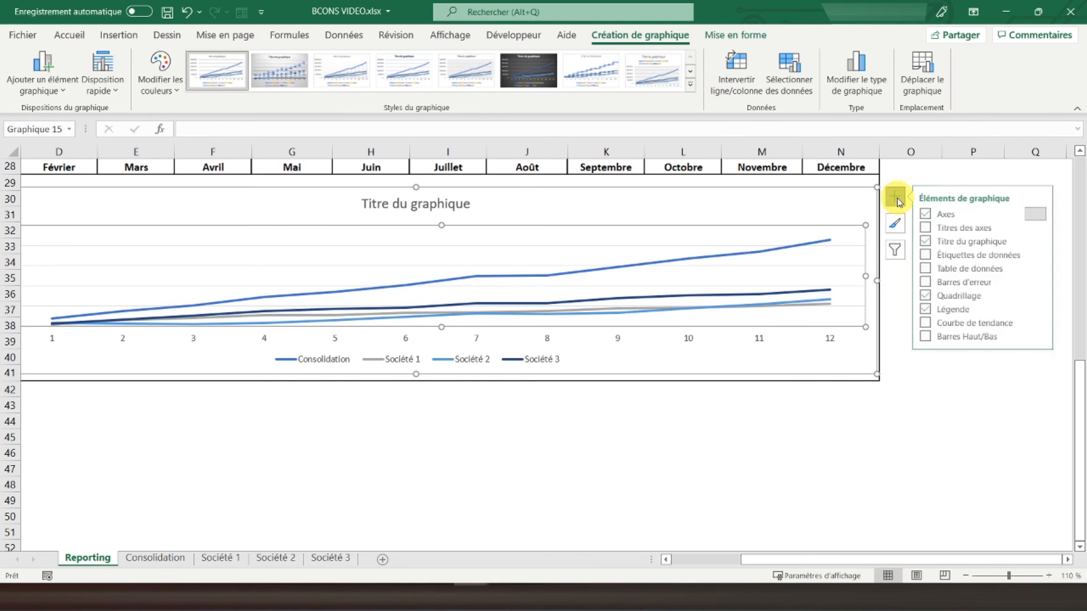
click(925, 215)
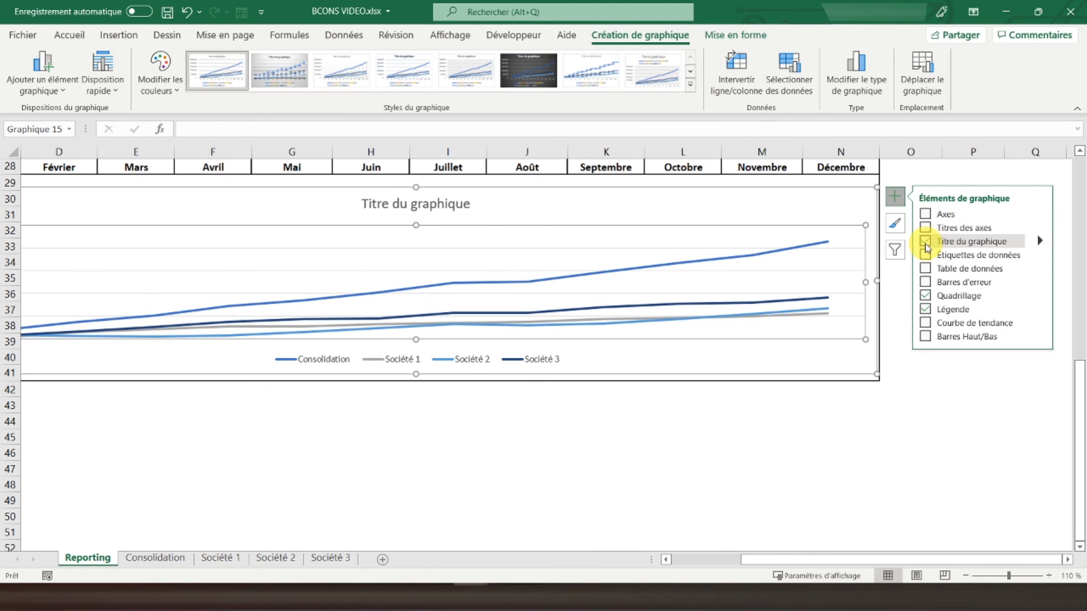
click(925, 243)
click(926, 297)
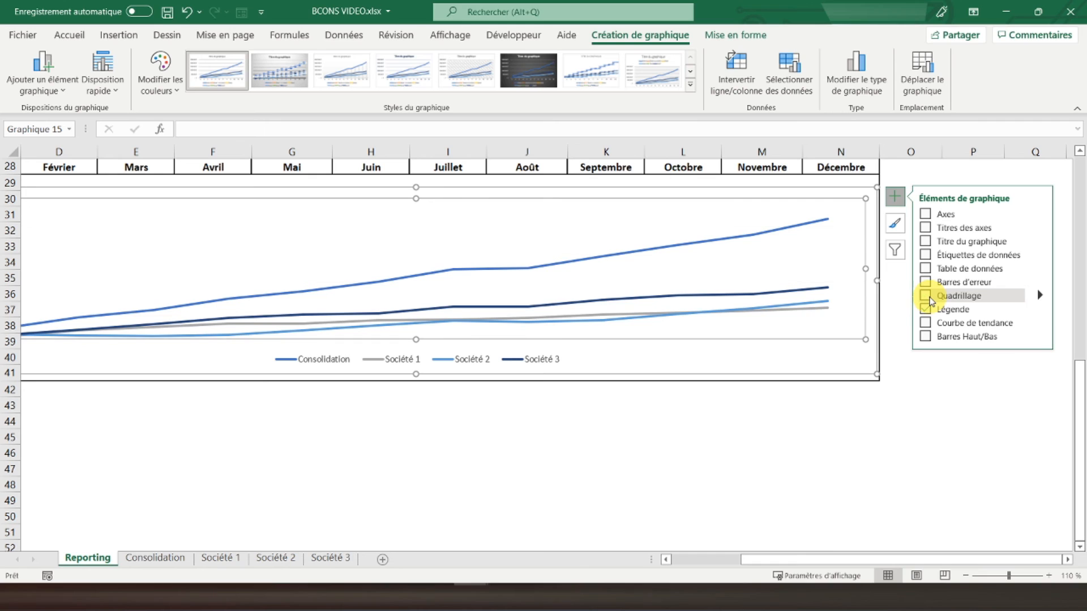
Stretch the line chart's plot area horizontally to both the left and right edges of the chart, and deselect the chart.
drag(867, 272, 877, 268)
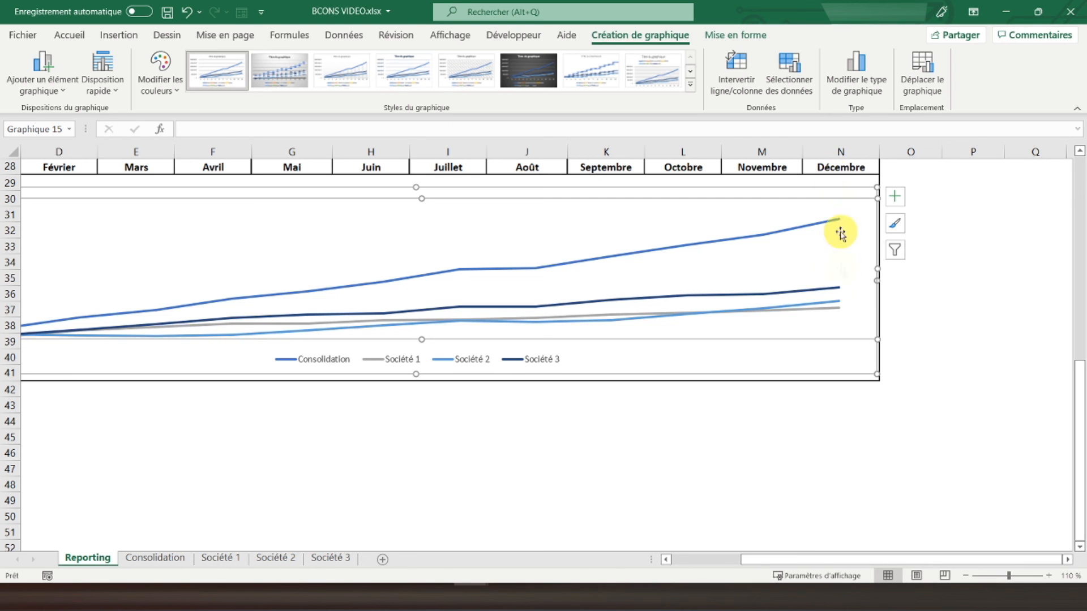
drag(782, 559, 624, 566)
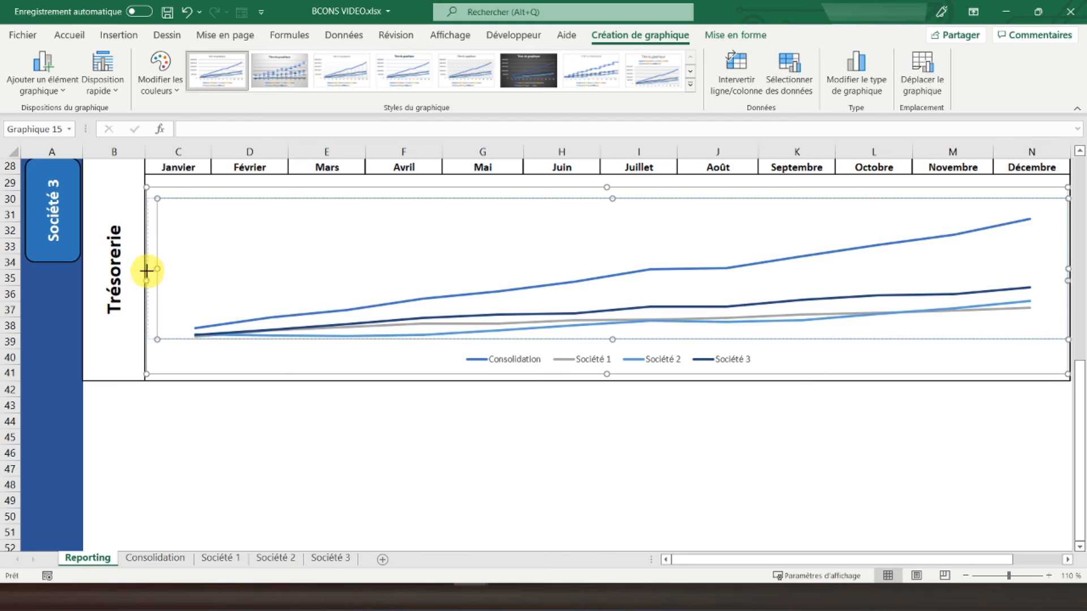
drag(145, 273, 146, 272)
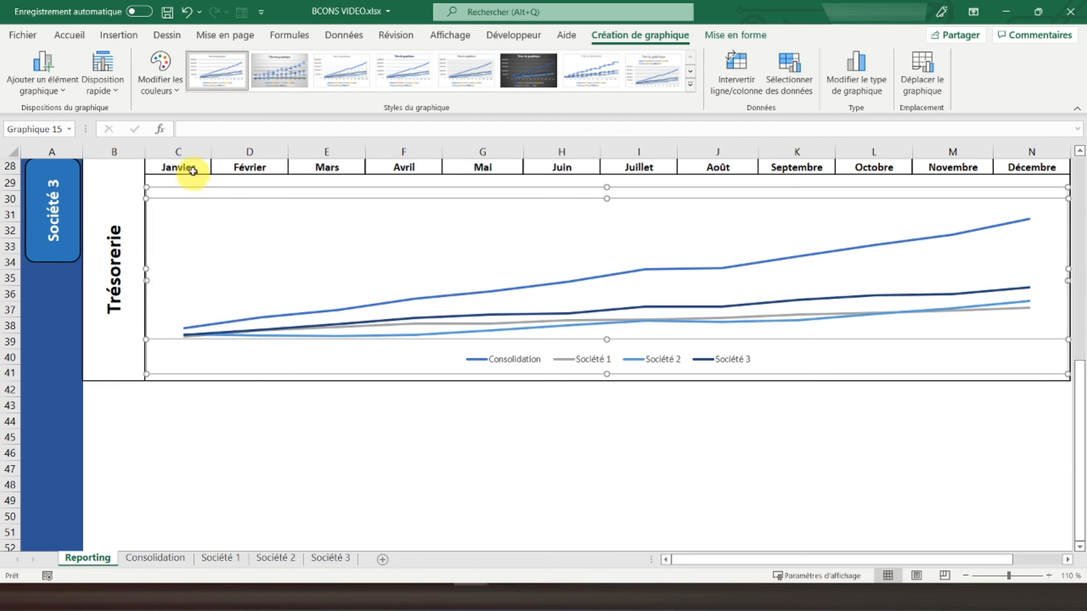
click(493, 437)
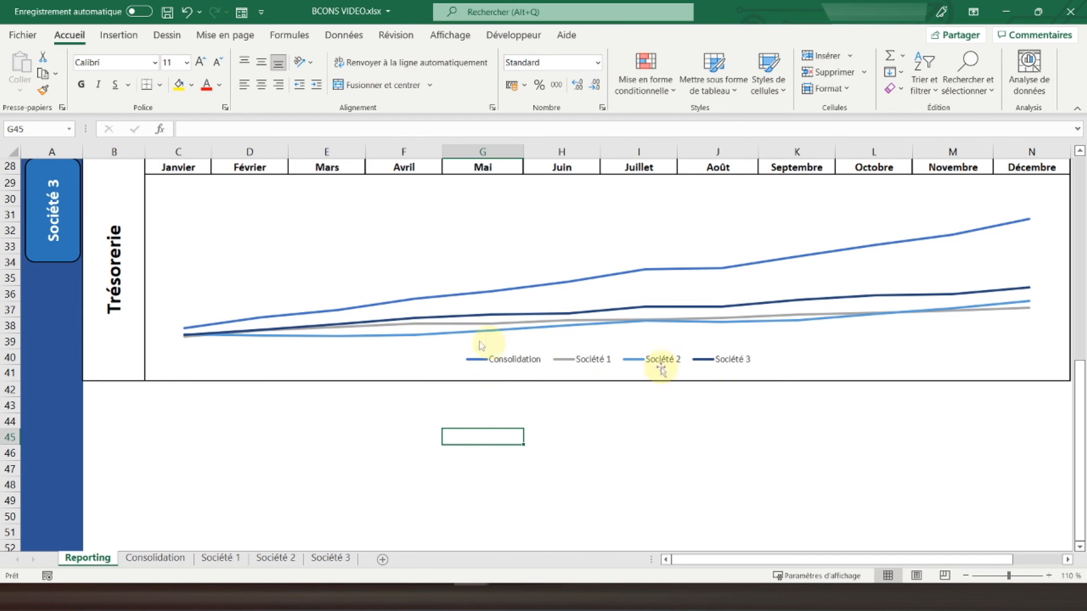
Recolour the treasury line chart with the monochrome blue palette running from dark to light.
click(29, 273)
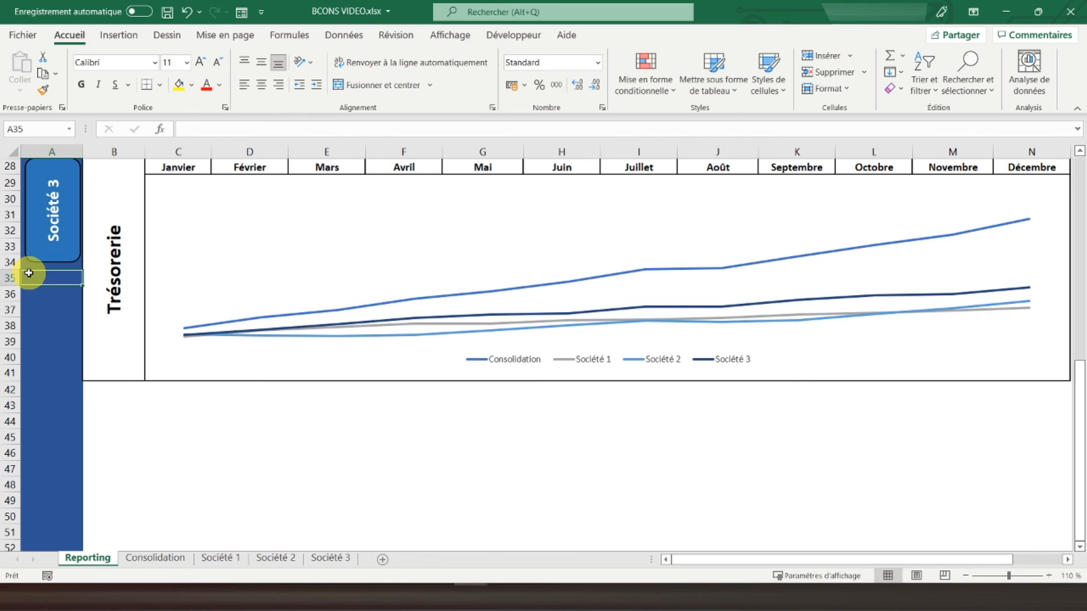
click(470, 290)
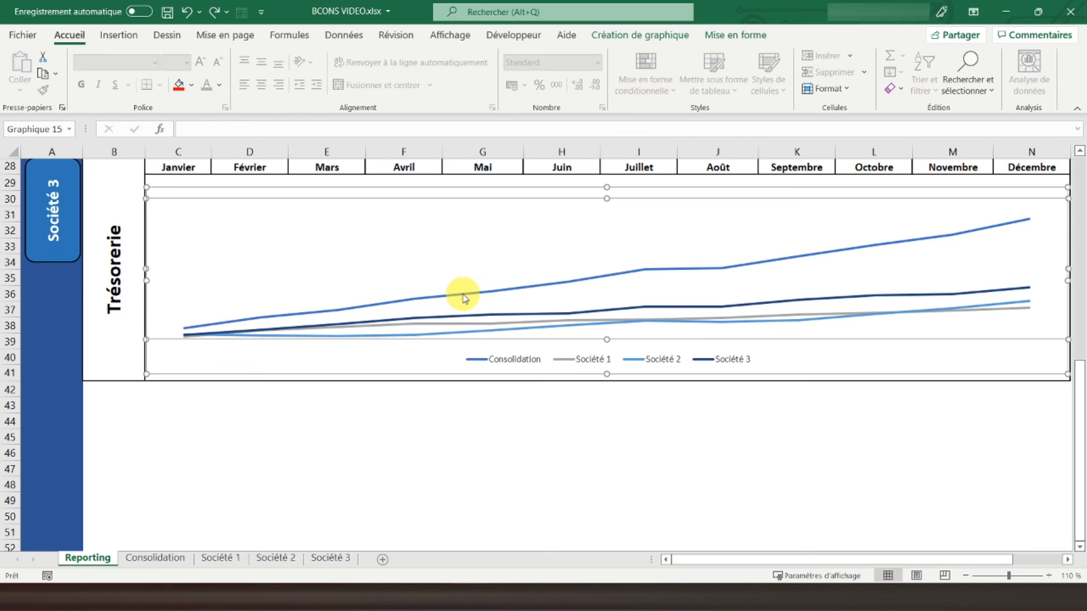
click(463, 295)
click(461, 315)
click(463, 294)
double_click(296, 275)
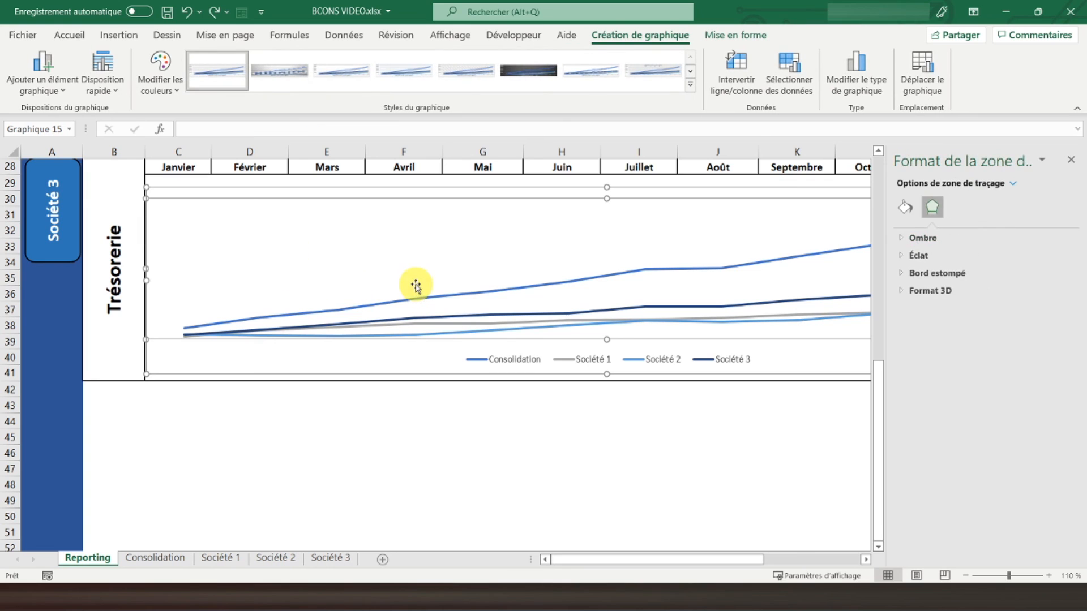
click(156, 90)
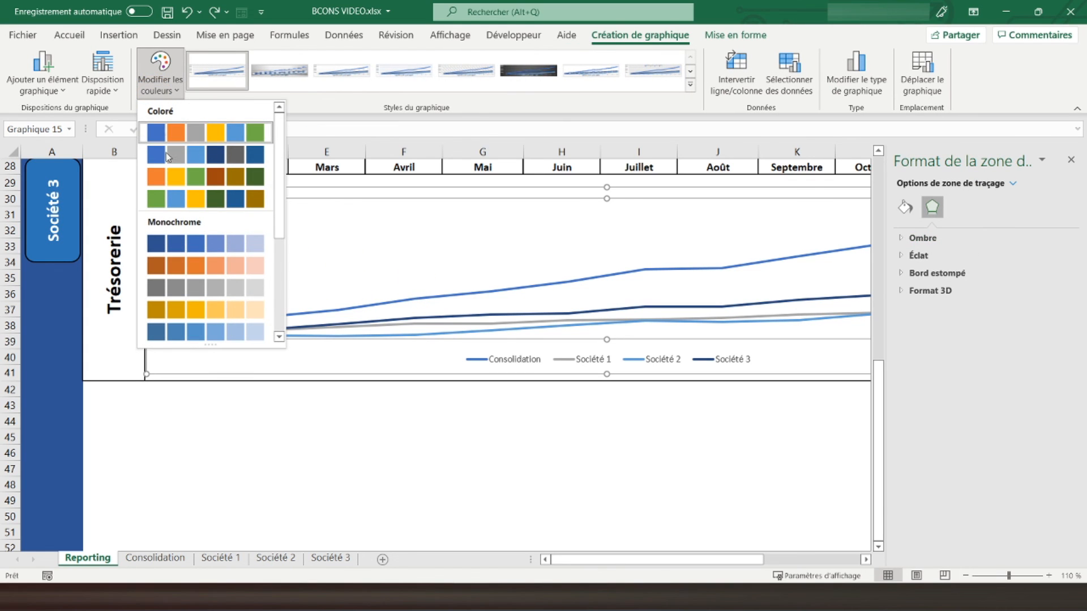
click(177, 246)
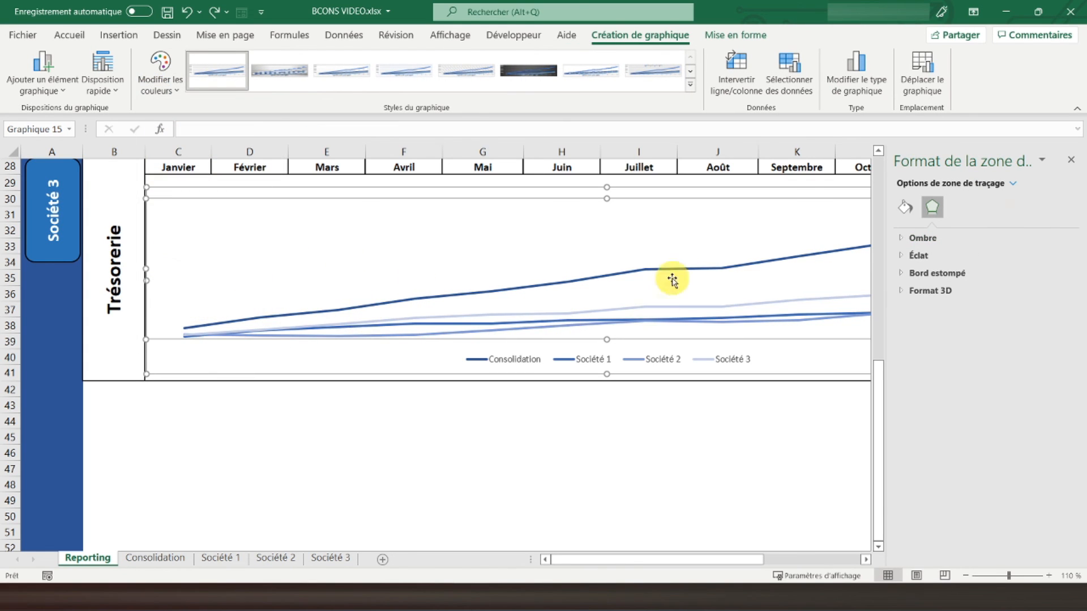
click(1071, 162)
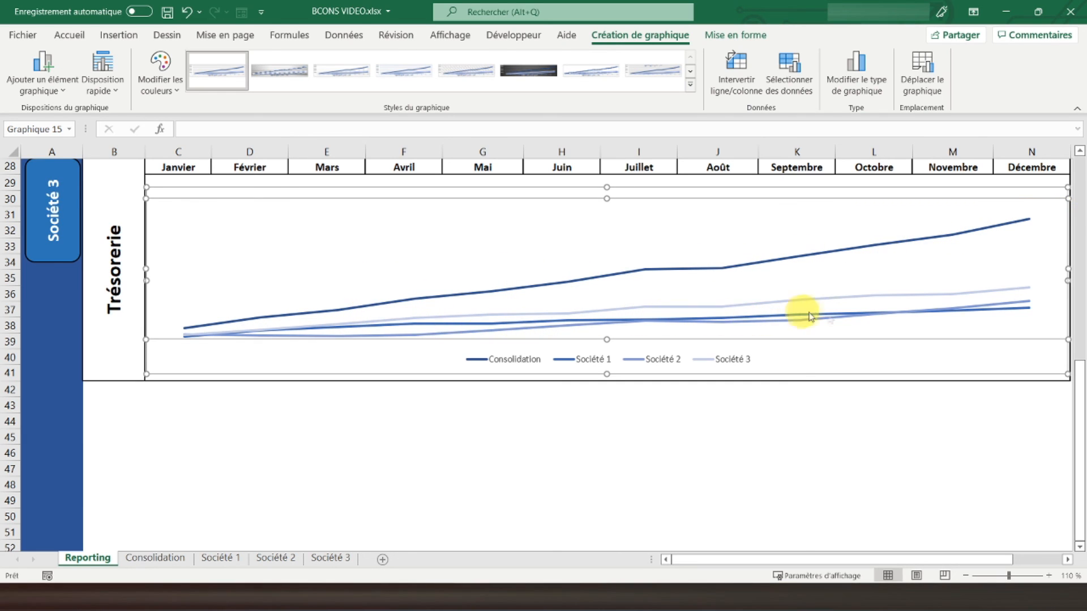
Set the fill and outline of the line chart's Consolidation series to standard red.
double_click(620, 278)
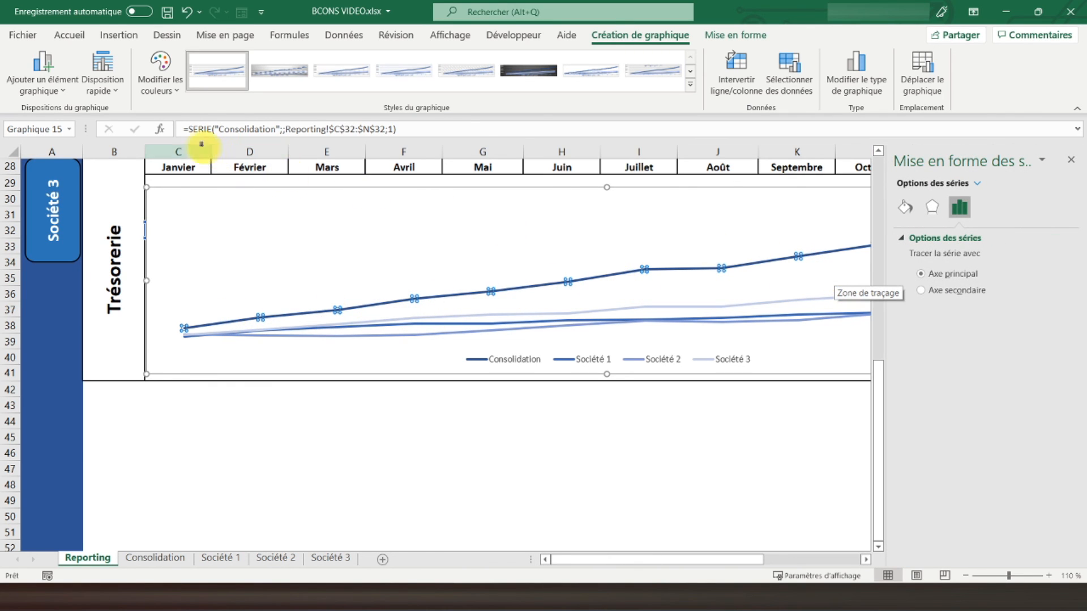
right_click(397, 306)
click(421, 273)
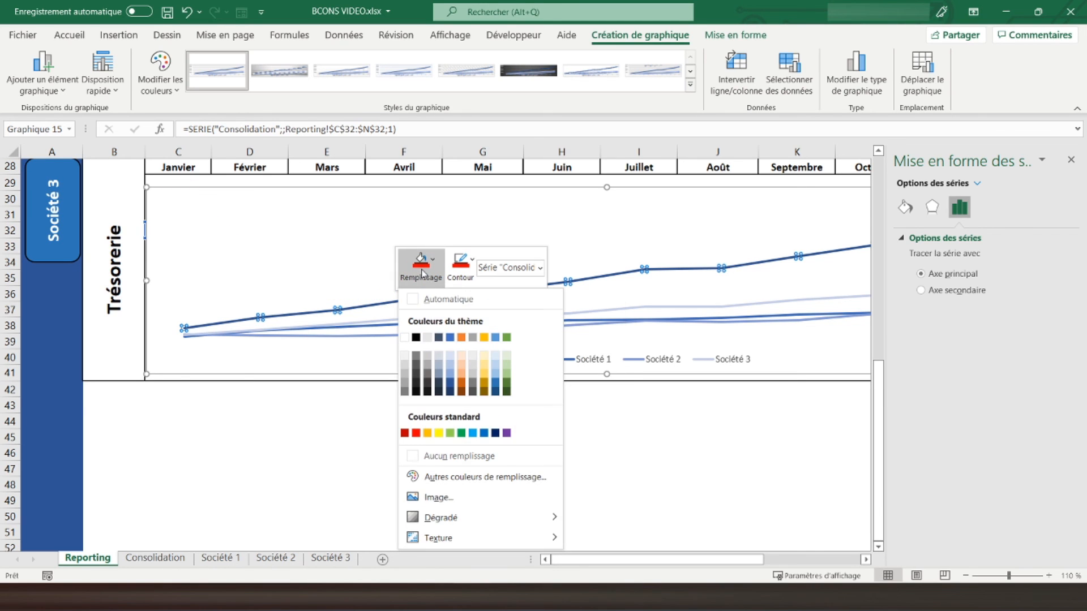
click(416, 433)
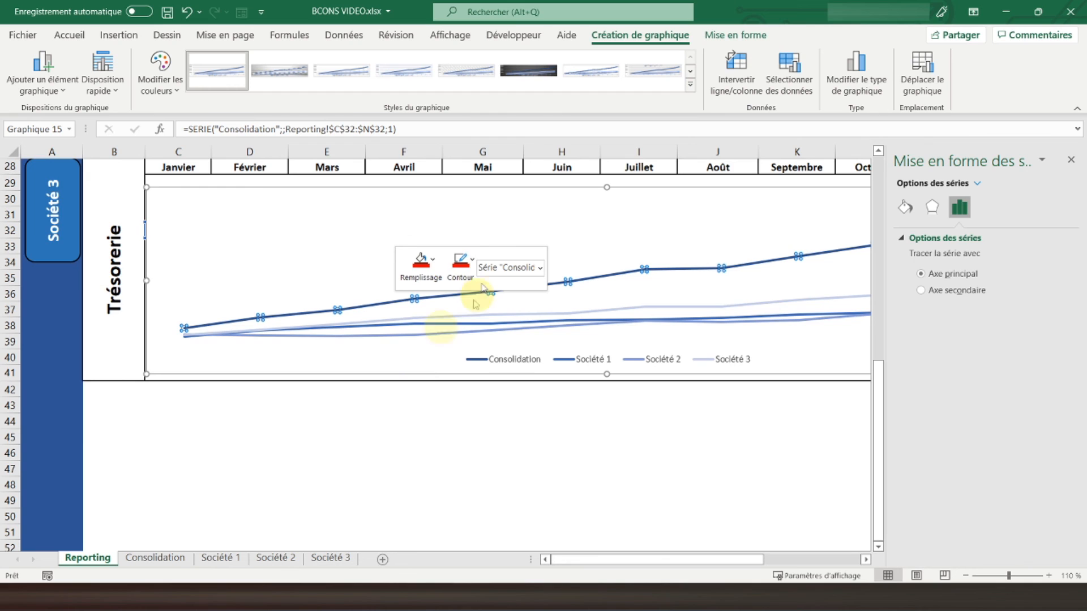
click(460, 263)
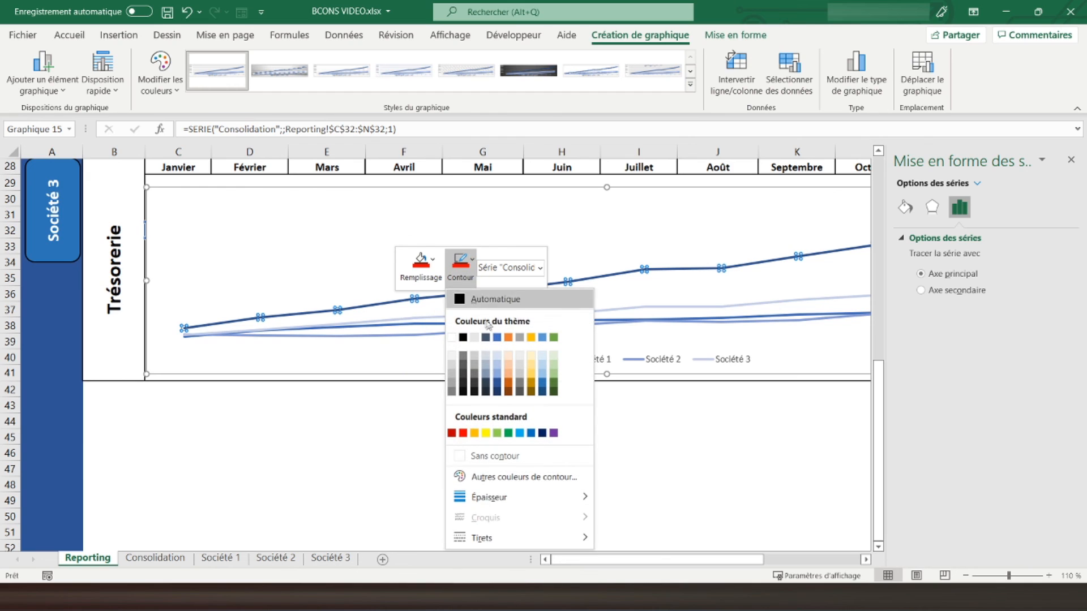
click(463, 434)
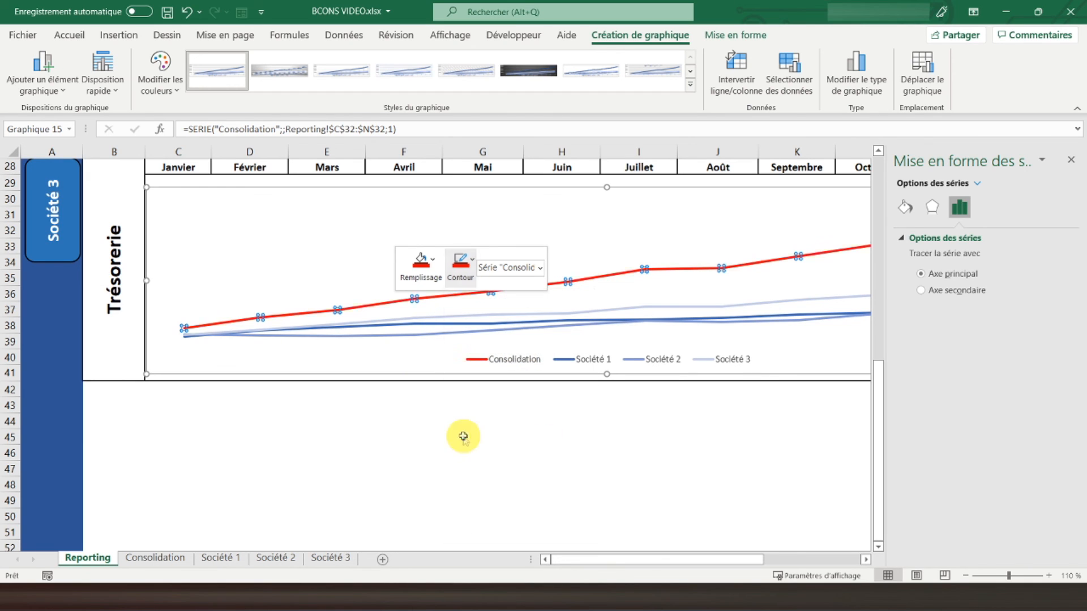
click(1071, 161)
click(391, 419)
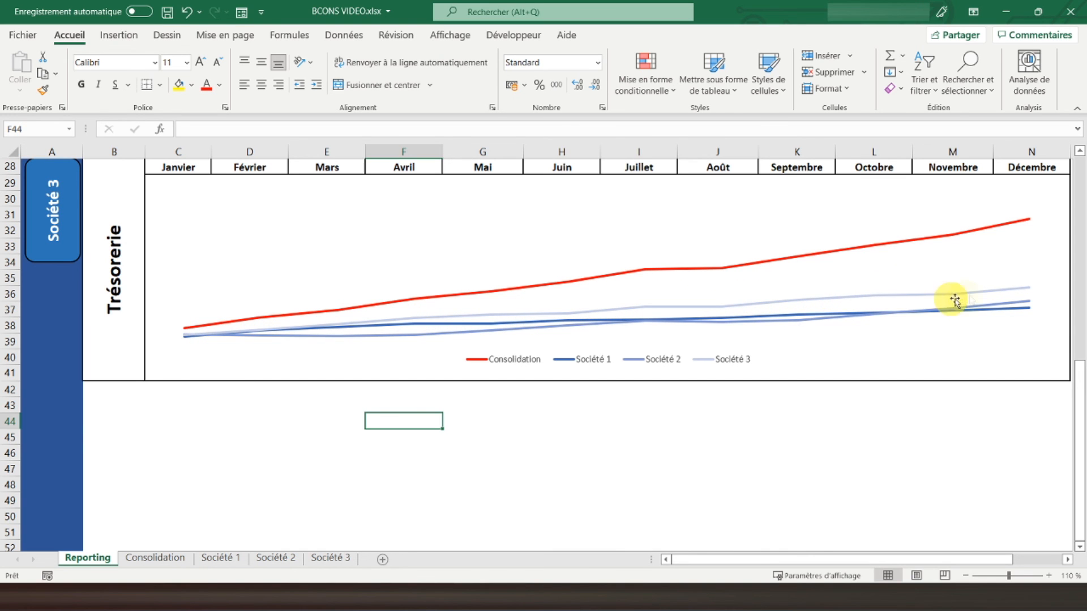
Select cell A1 of the Reporting sheet and reduce the sheet's zoom to 90 %.
scroll(266, 349, up, 9)
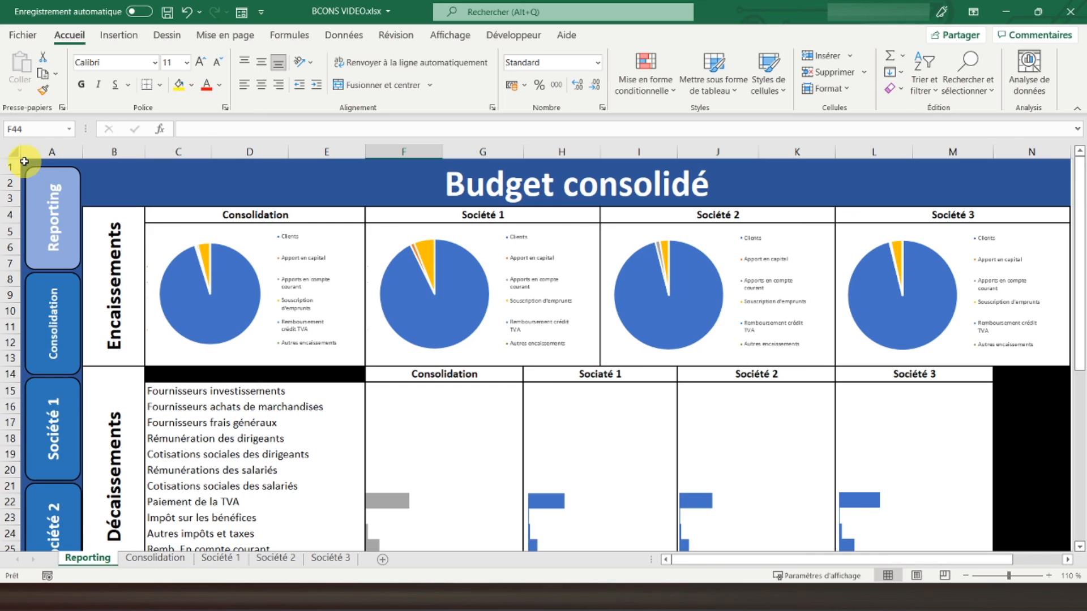
click(25, 162)
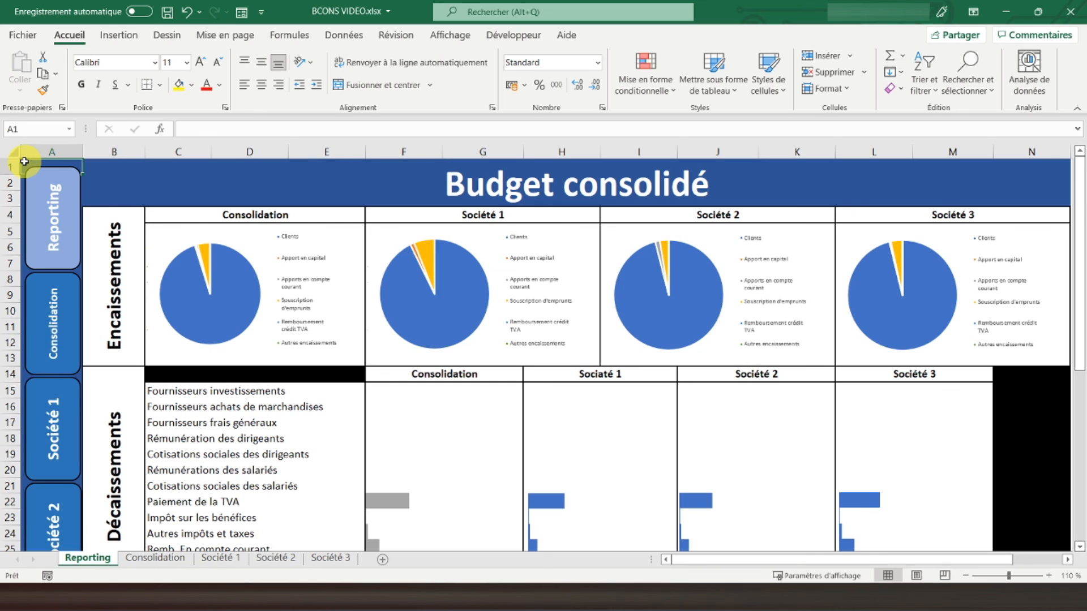
click(965, 575)
click(965, 575)
scroll(188, 313, down, 5)
scroll(170, 359, up, 5)
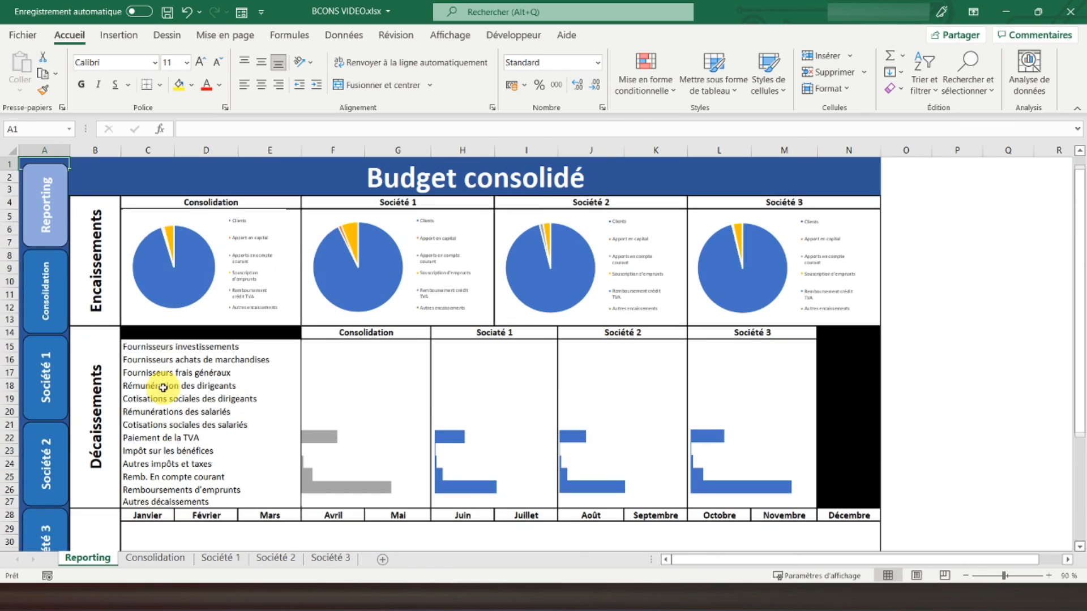
Test the column A navigation shapes by visiting Consolidation, Société 1, Société 2 and Société 3, and return to Reporting.
click(43, 264)
click(43, 371)
click(43, 467)
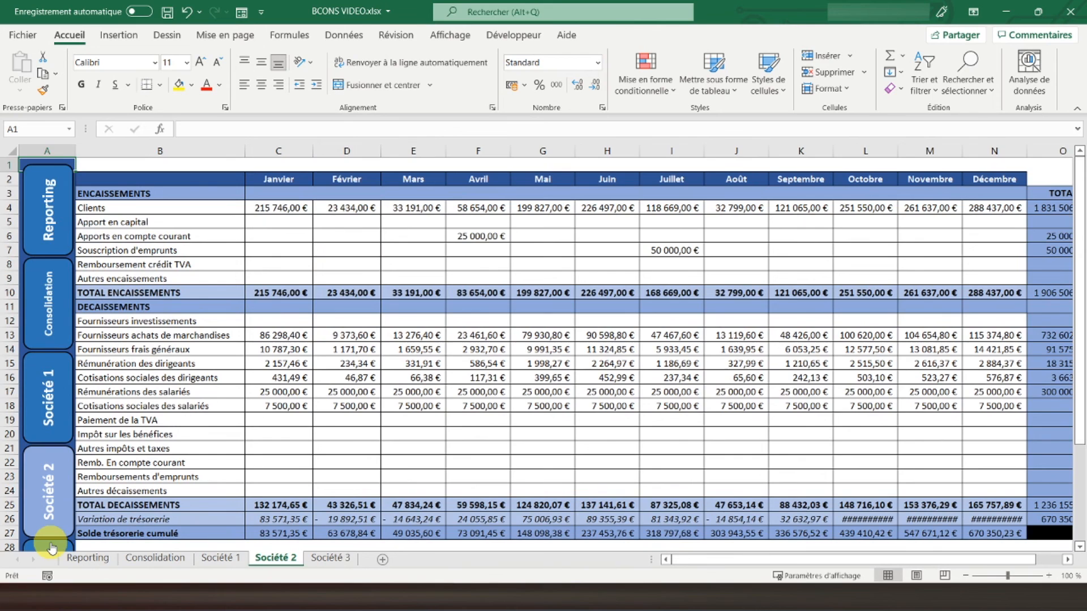
click(51, 546)
click(46, 329)
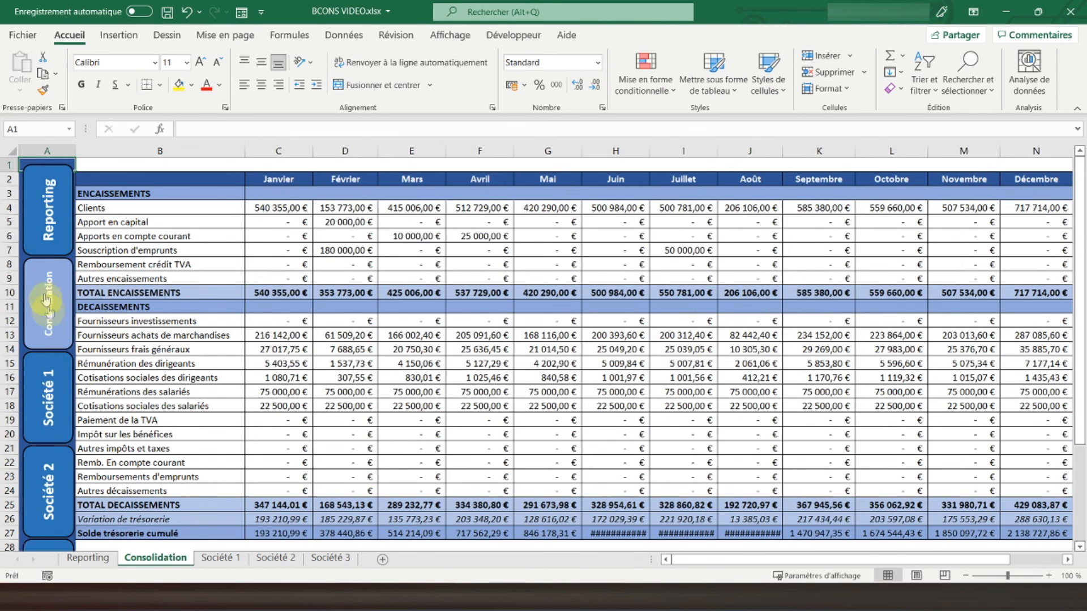
click(38, 221)
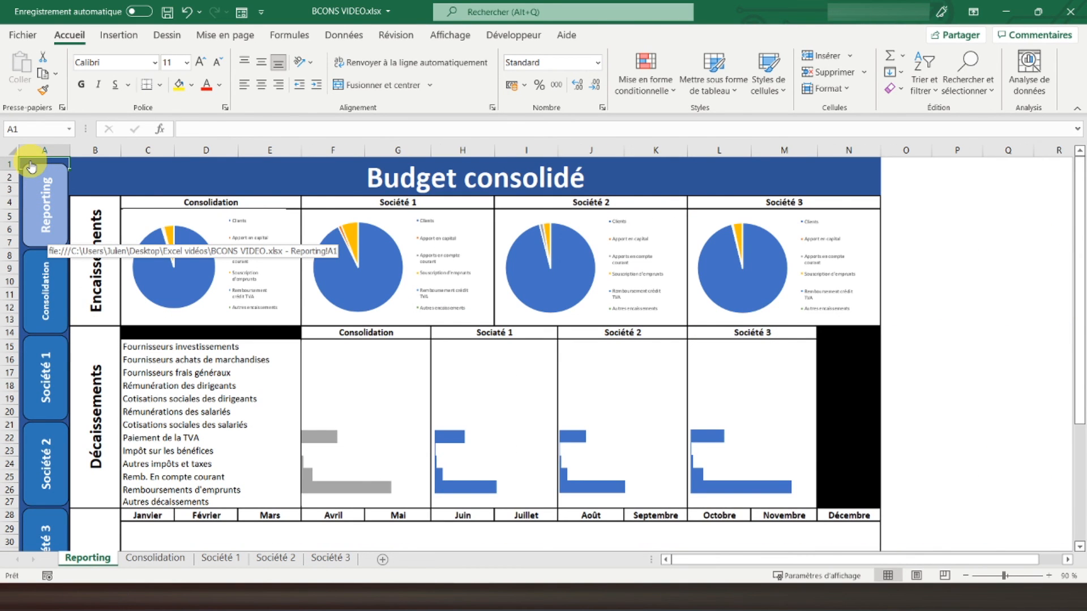